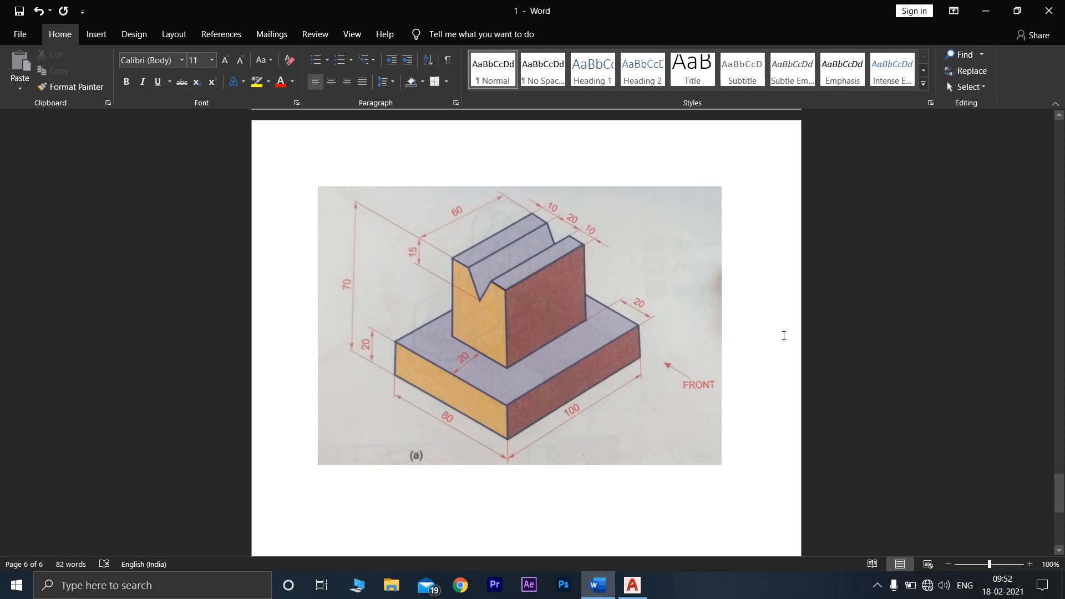
Switch to AutoCAD and set the drawing limits, entering 210 for the lower left corner and 297 for the upper right corner
{"action": "left_click", "coordinate": [632, 584]}
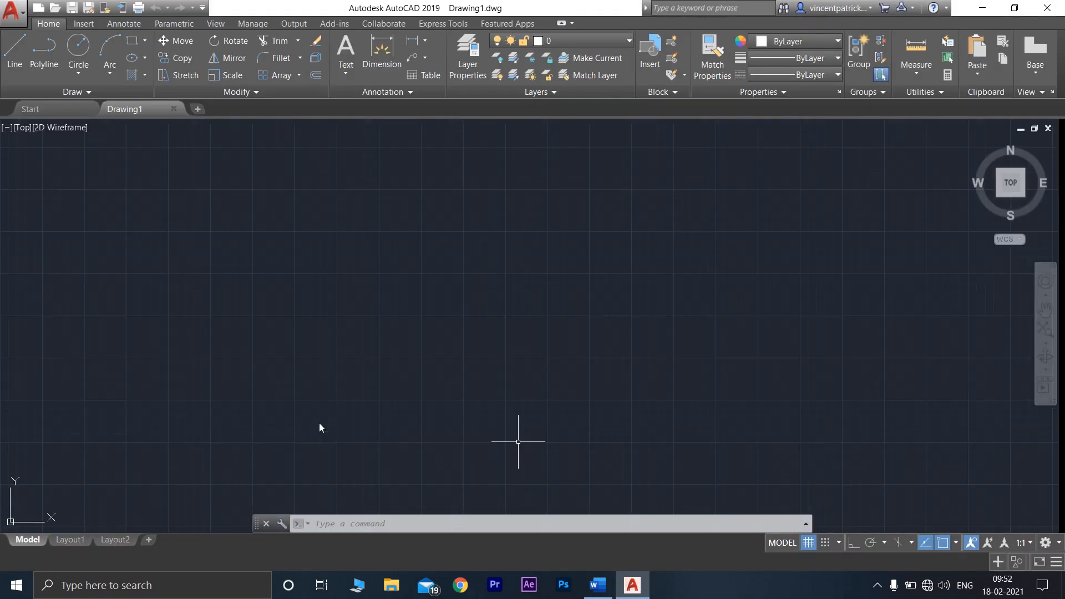
{"action": "left_click", "coordinate": [425, 543]}
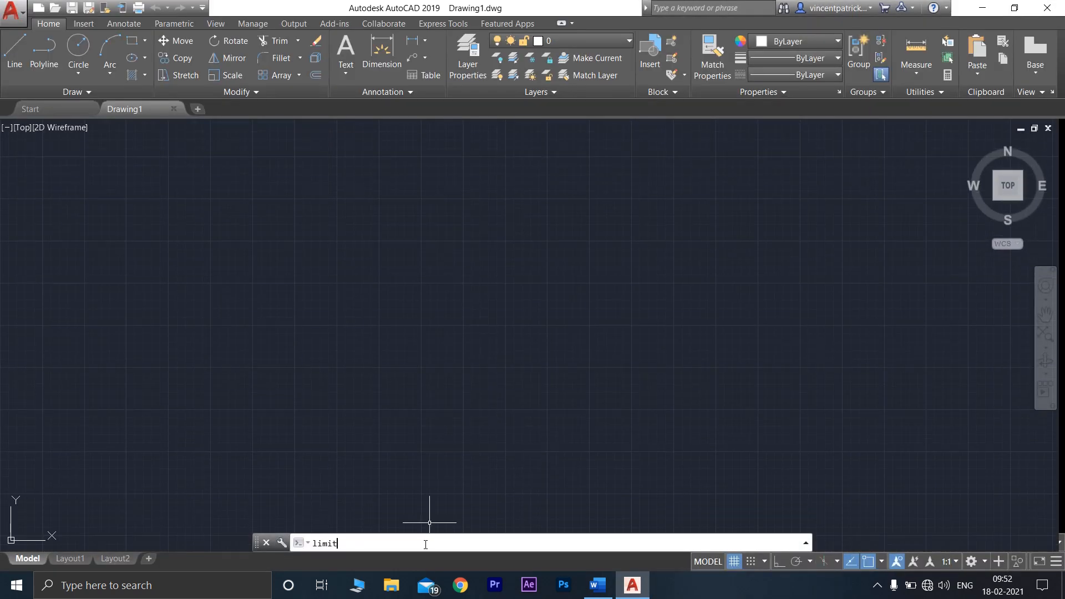
{"action": "type", "text": "limits"}
{"action": "key", "text": "Return"}
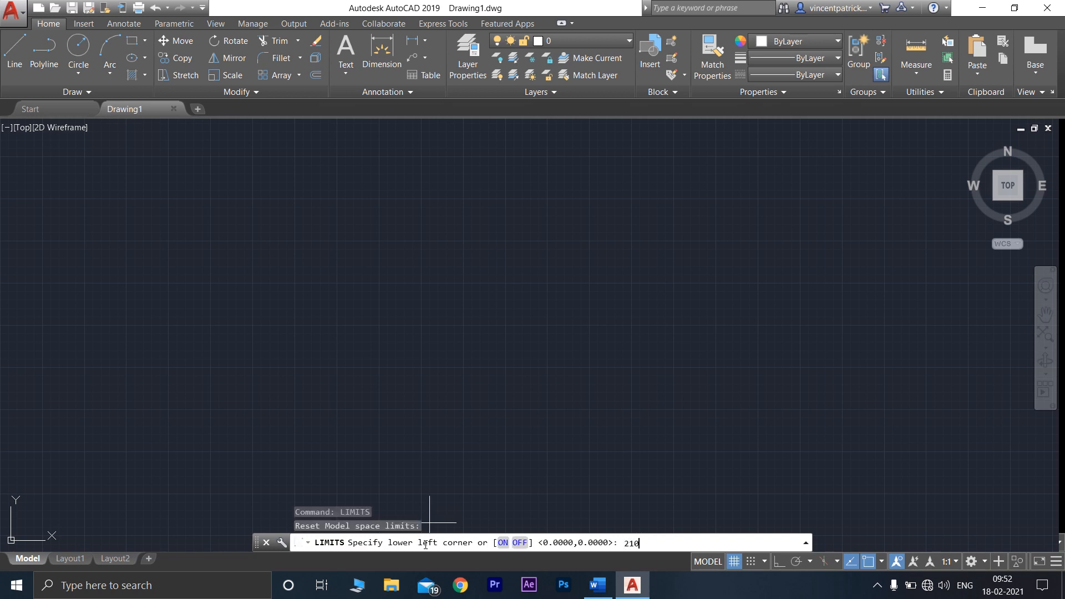
{"action": "type", "text": "210"}
{"action": "key", "text": "Return"}
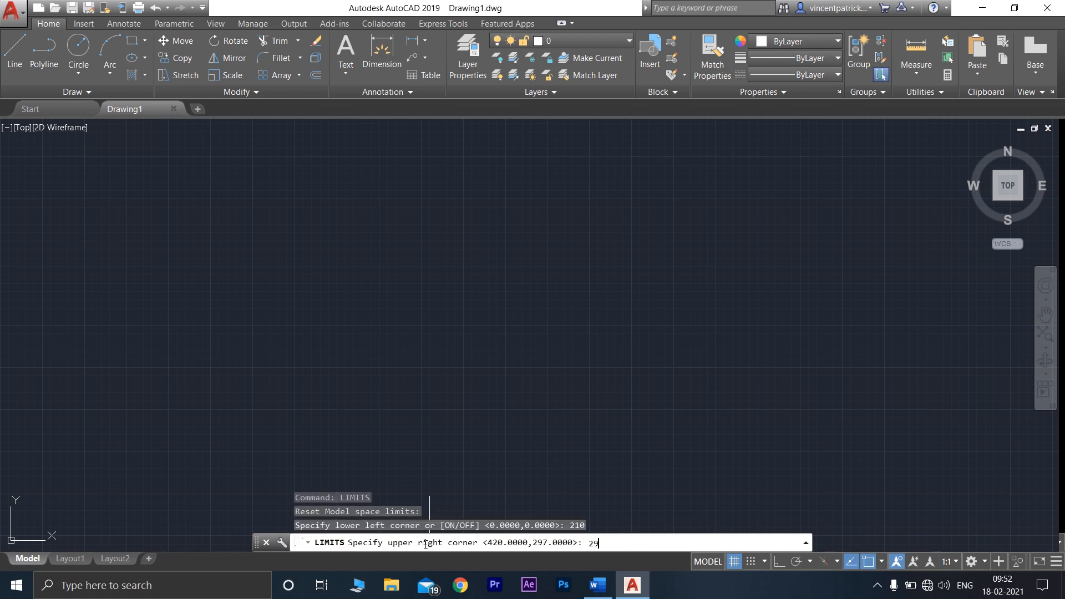
{"action": "key", "text": "Return"}
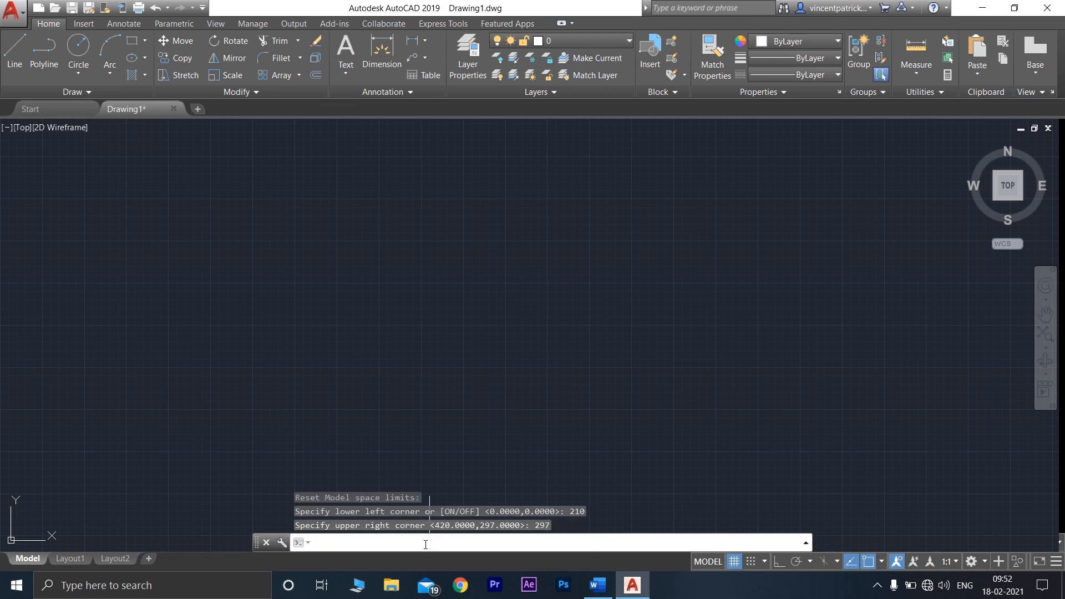
Set the length precision of the drawing units to 0 decimal places
{"action": "type", "text": "units"}
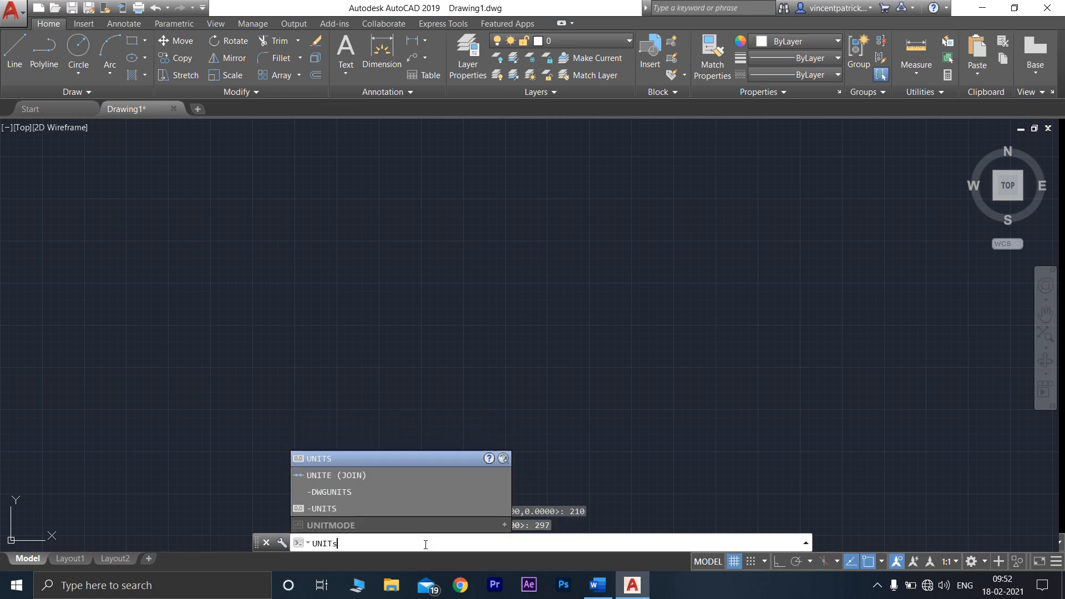
{"action": "key", "text": "Return"}
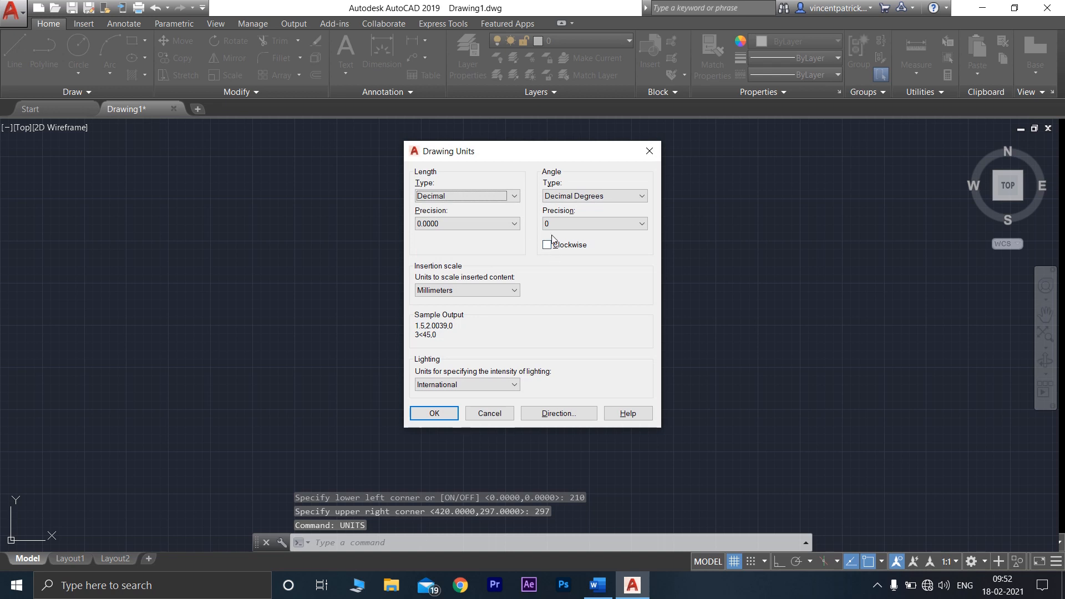
{"action": "left_click", "coordinate": [514, 224]}
{"action": "left_click", "coordinate": [502, 232]}
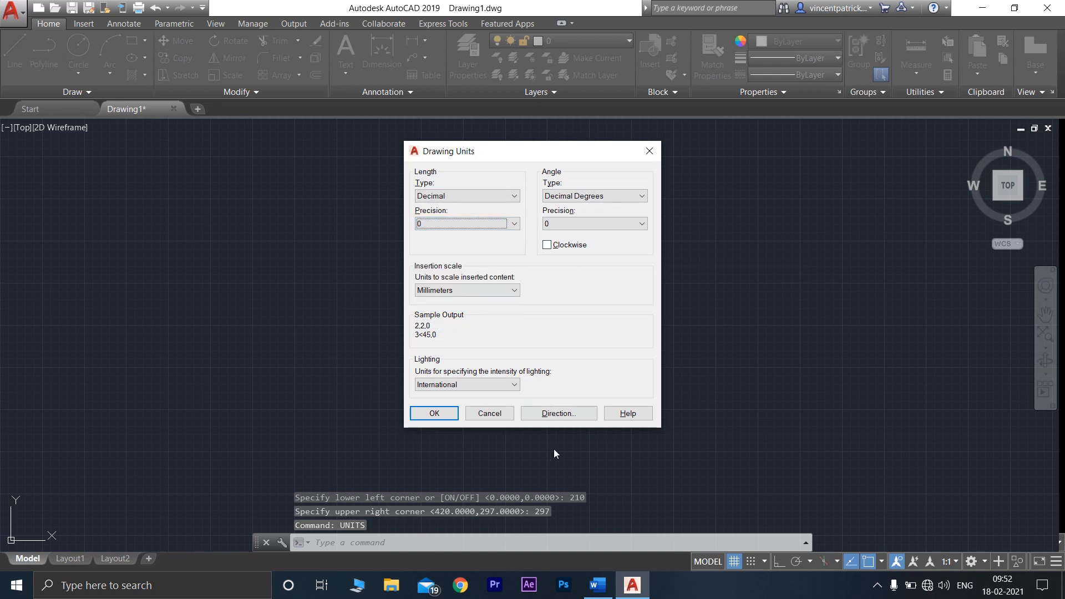
{"action": "left_click", "coordinate": [431, 415]}
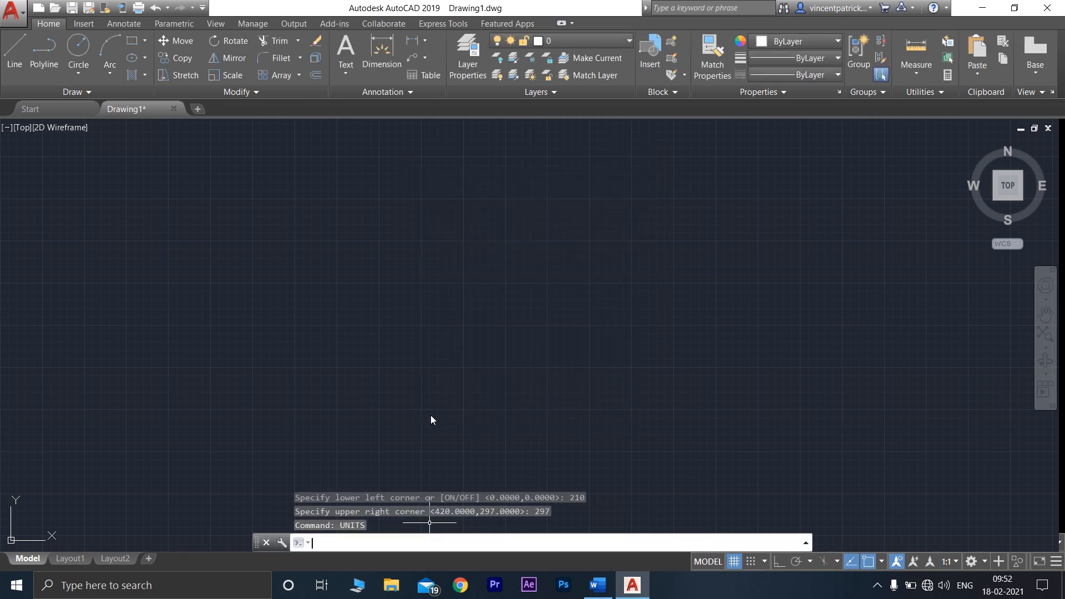
Consult the isometric drawing in Word, and in AutoCAD draw the base's left edge 20 units straight down with Ortho on
{"action": "left_click", "coordinate": [599, 584]}
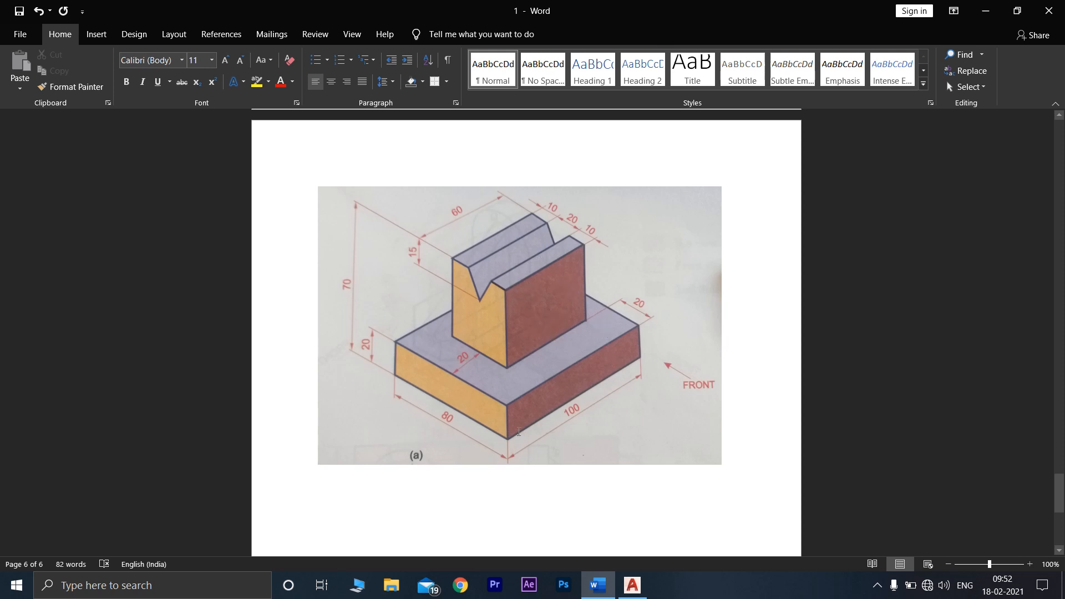
{"action": "left_click", "coordinate": [635, 588]}
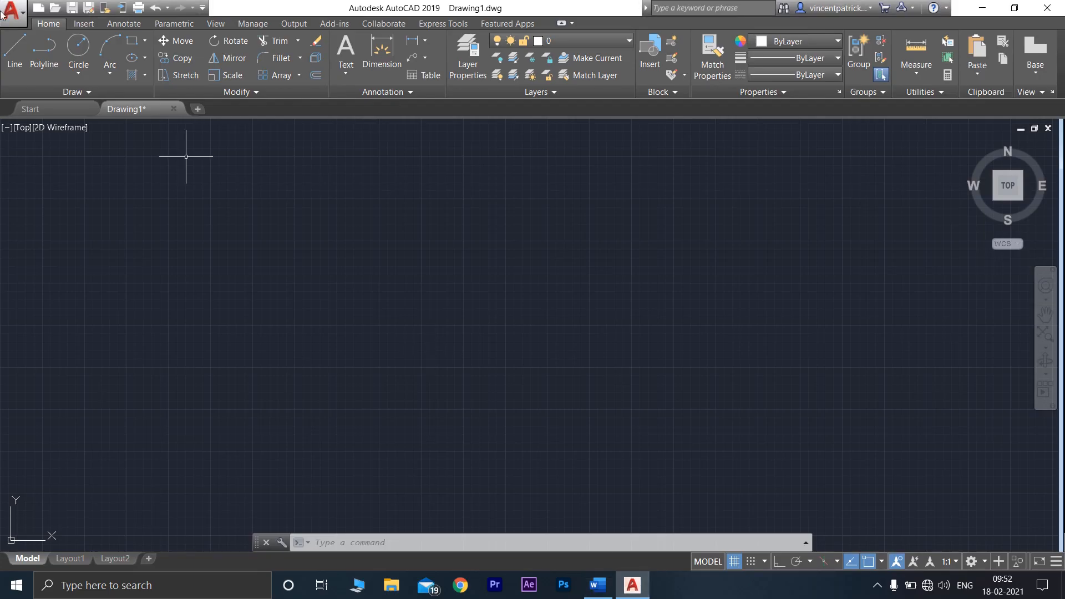
{"action": "left_click", "coordinate": [14, 53]}
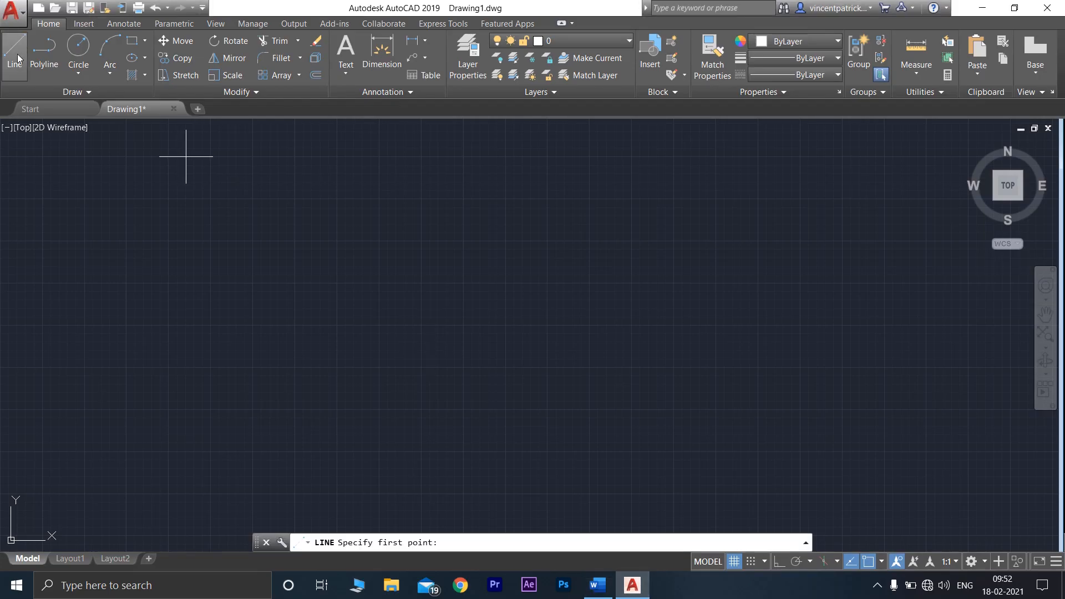
{"action": "left_click", "coordinate": [597, 585]}
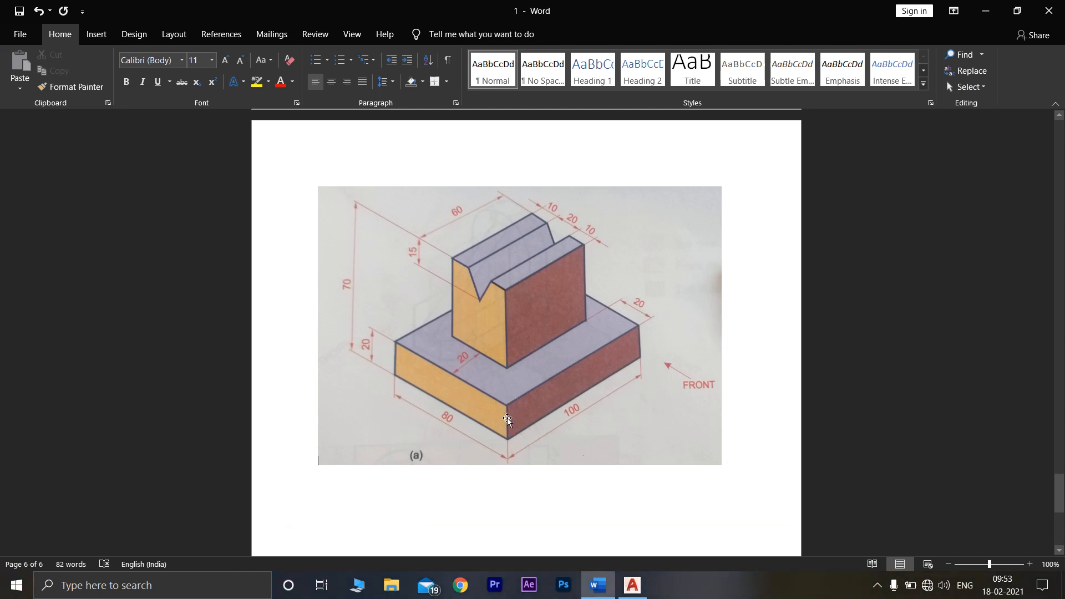
{"action": "left_click", "coordinate": [633, 586]}
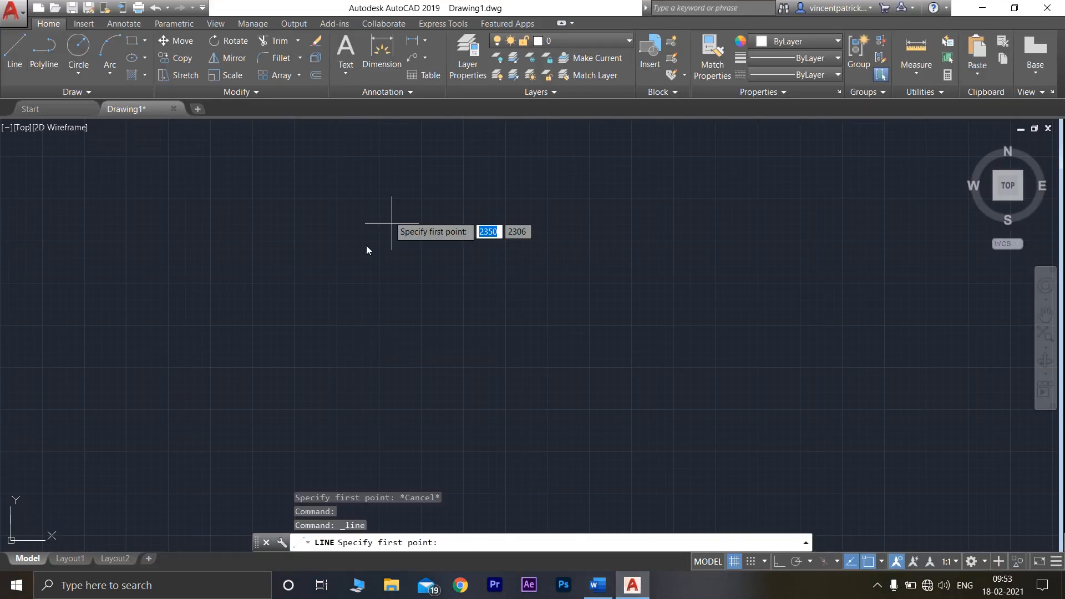
{"action": "scroll", "coordinate": [441, 300], "scroll_direction": "up", "scroll_amount": 15}
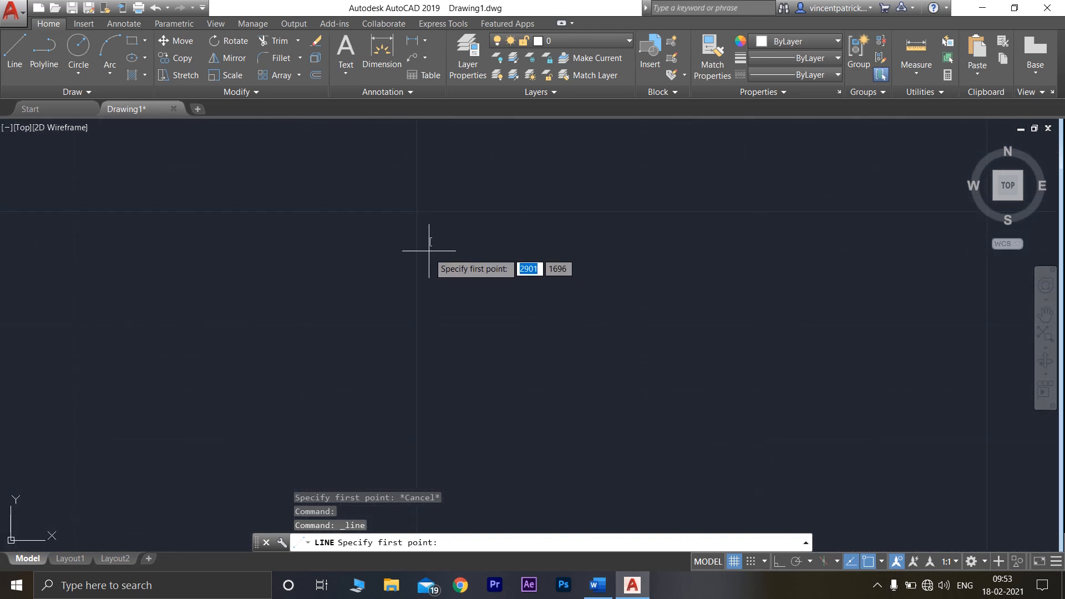
{"action": "left_click", "coordinate": [419, 218]}
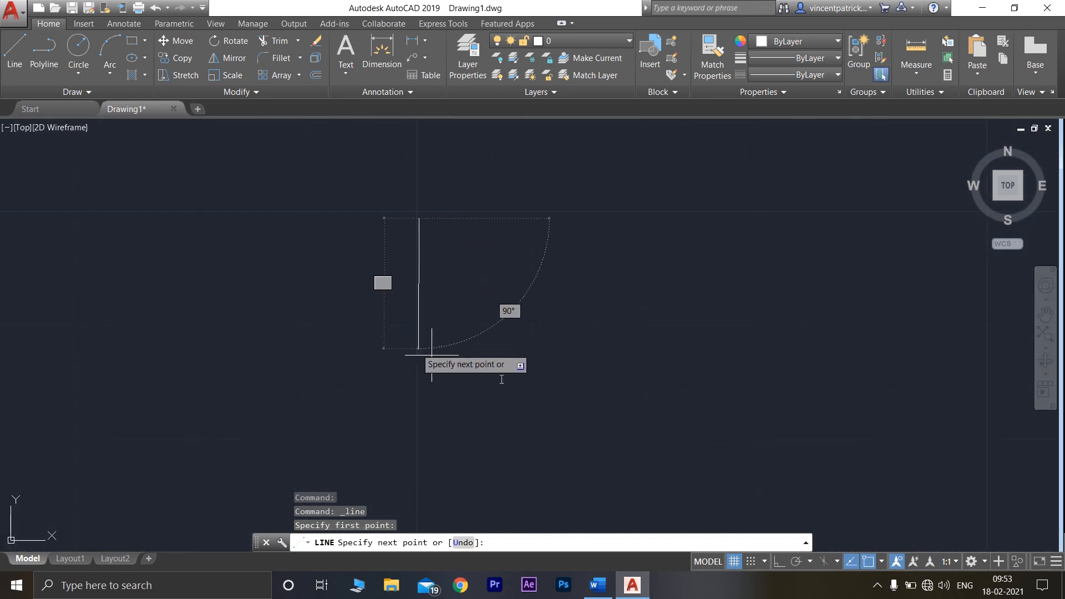
{"action": "left_click", "coordinate": [786, 564]}
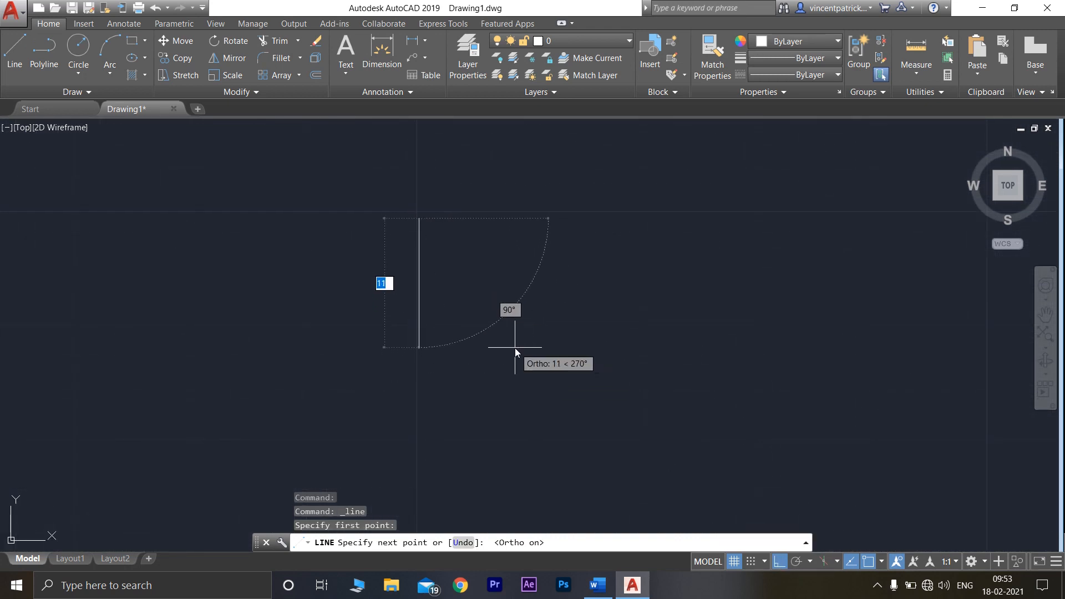
{"action": "type", "text": "0"}
{"action": "key", "text": "Return"}
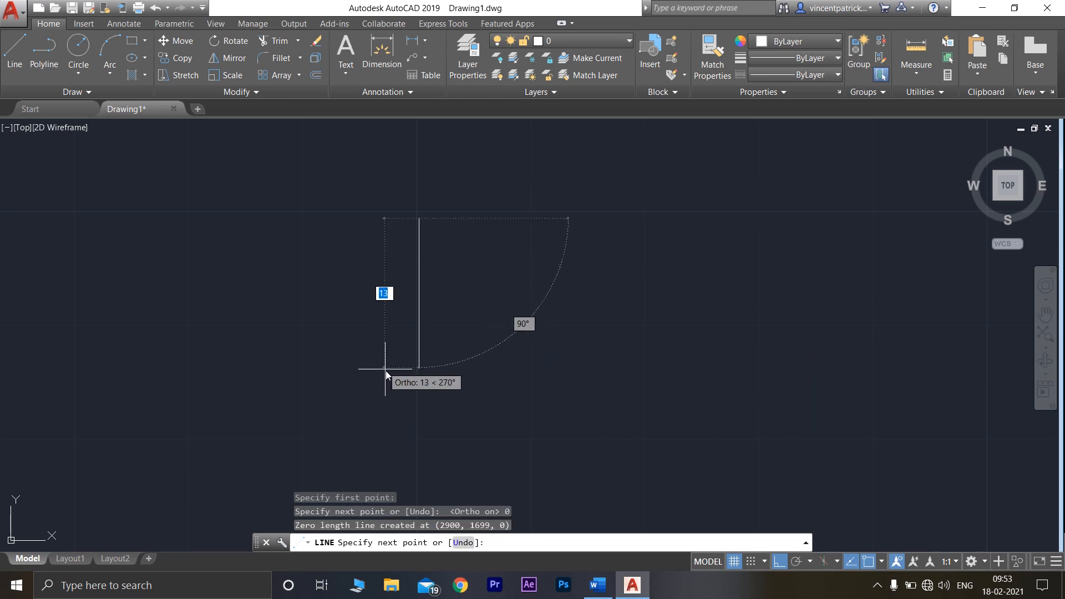
{"action": "type", "text": "20"}
{"action": "key", "text": "Return"}
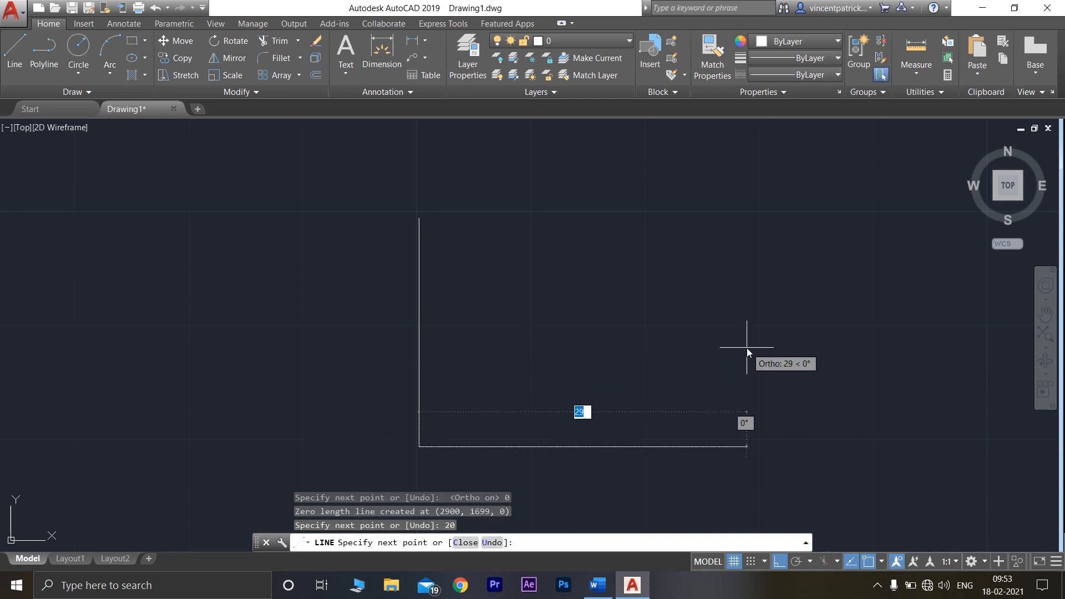
Continue the base outline with a 100-unit bottom edge to the right and a 20-unit right edge upward
{"action": "scroll", "coordinate": [831, 355], "scroll_direction": "down", "scroll_amount": 4}
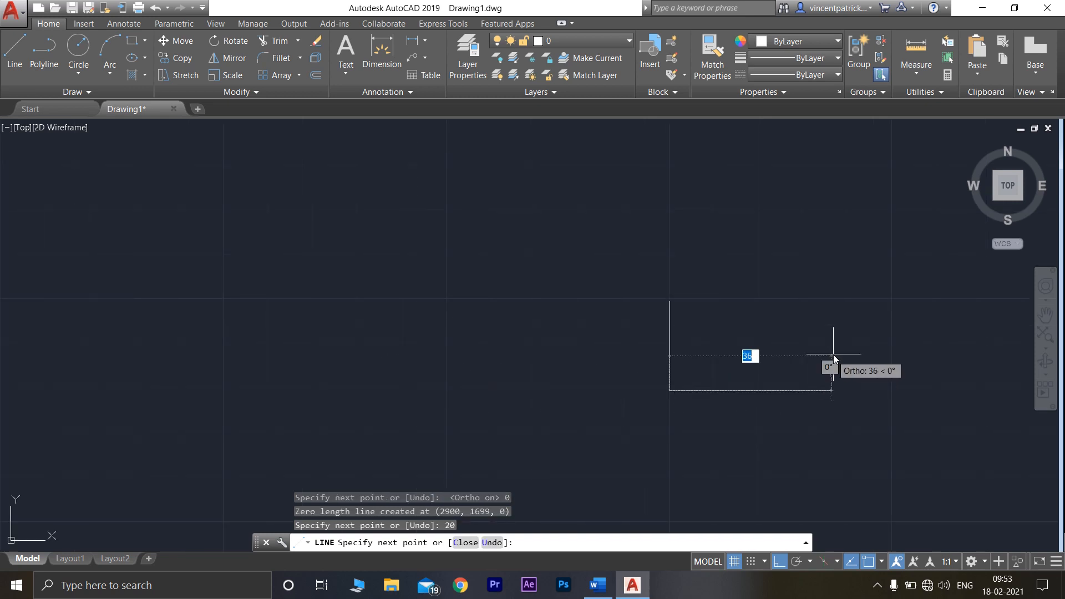
{"action": "type", "text": "100"}
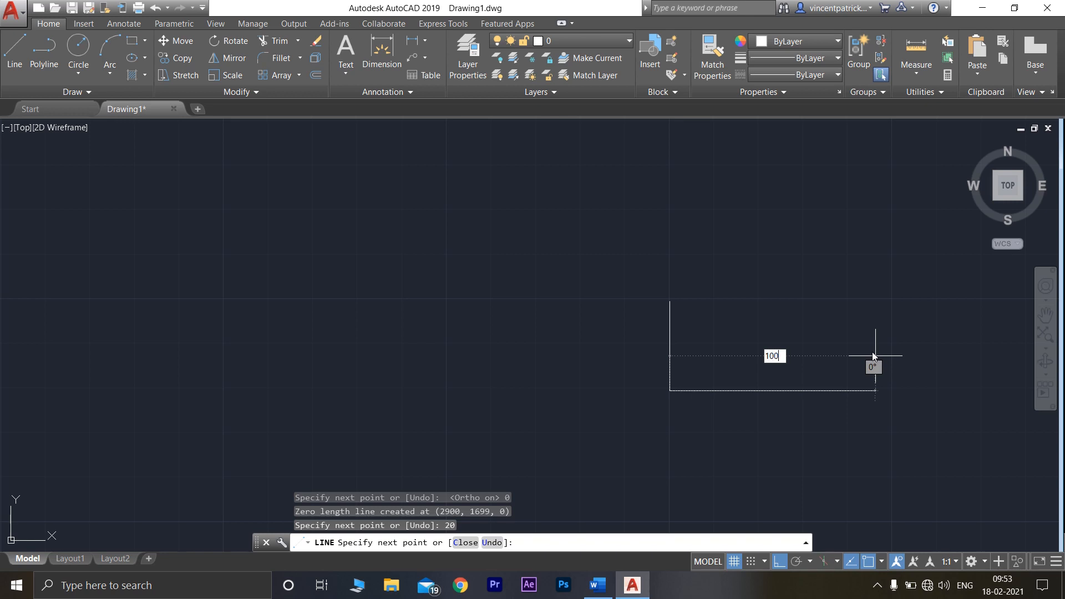
{"action": "key", "text": "Return"}
{"action": "scroll", "coordinate": [873, 356], "scroll_direction": "down", "scroll_amount": 4}
{"action": "middle_click_drag", "start_coordinate": [860, 363], "coordinate": [427, 361]}
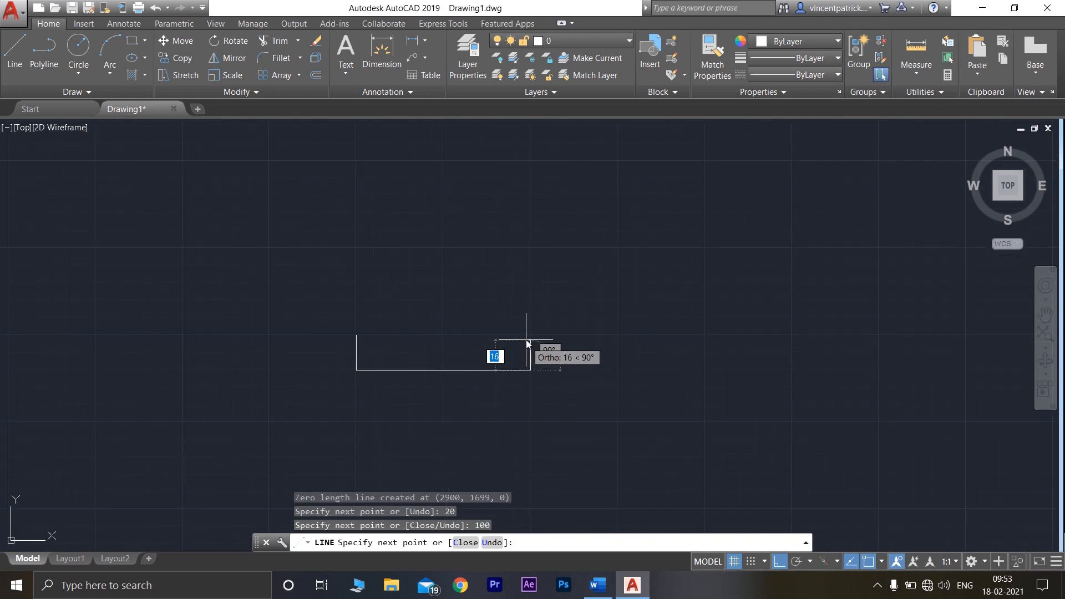
{"action": "type", "text": "20"}
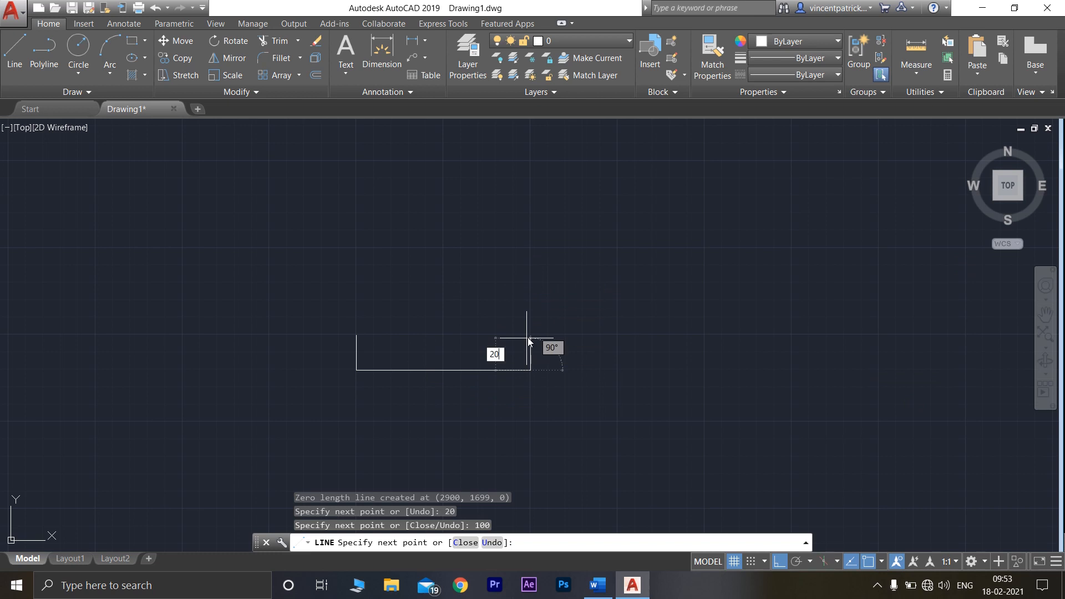
{"action": "key", "text": "Return"}
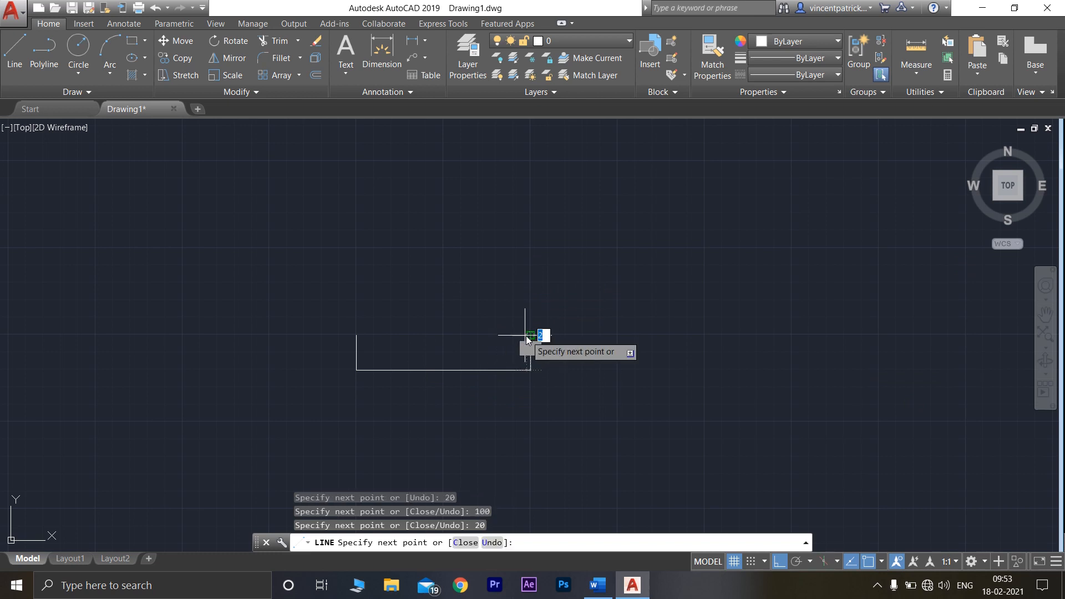
Check the reference in Word, and draw the base's top edge leftward in segments of 20 and 60, closing it at the left edge
{"action": "left_click", "coordinate": [598, 585]}
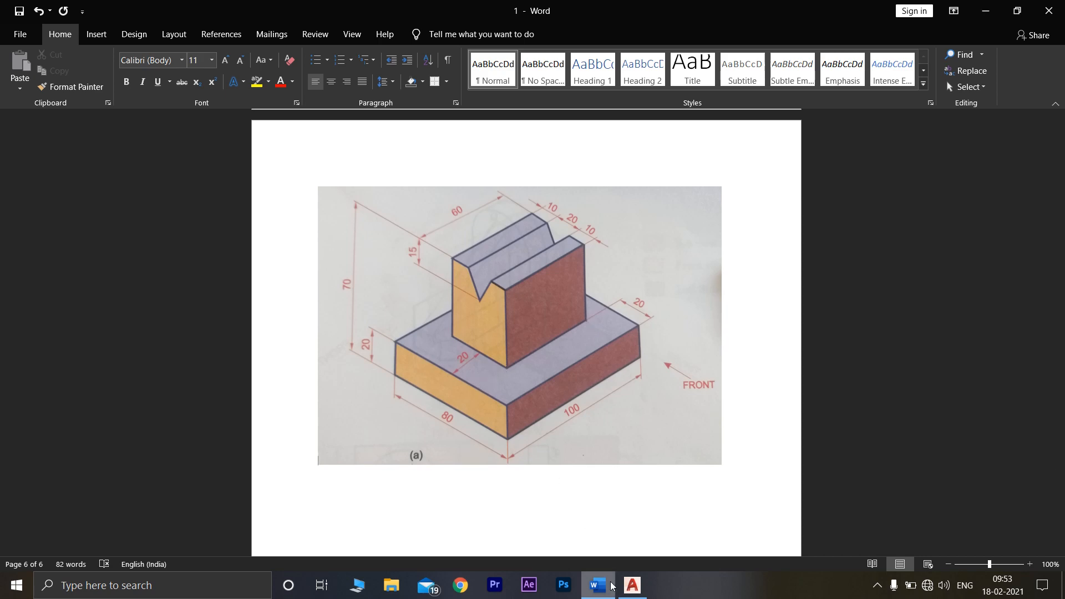
{"action": "left_click", "coordinate": [637, 583]}
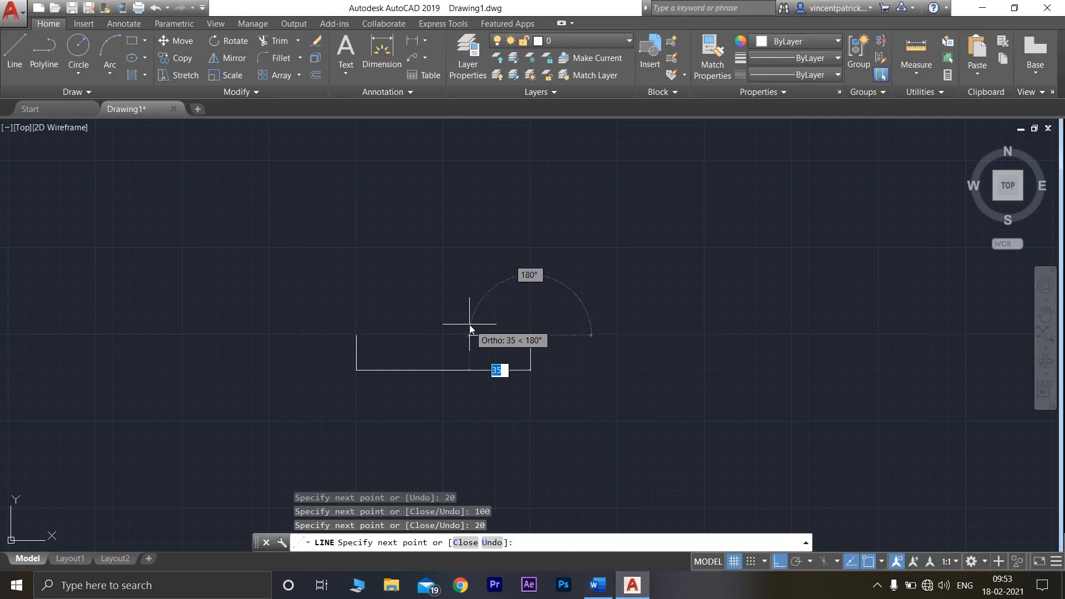
{"action": "type", "text": "20"}
{"action": "key", "text": "Return"}
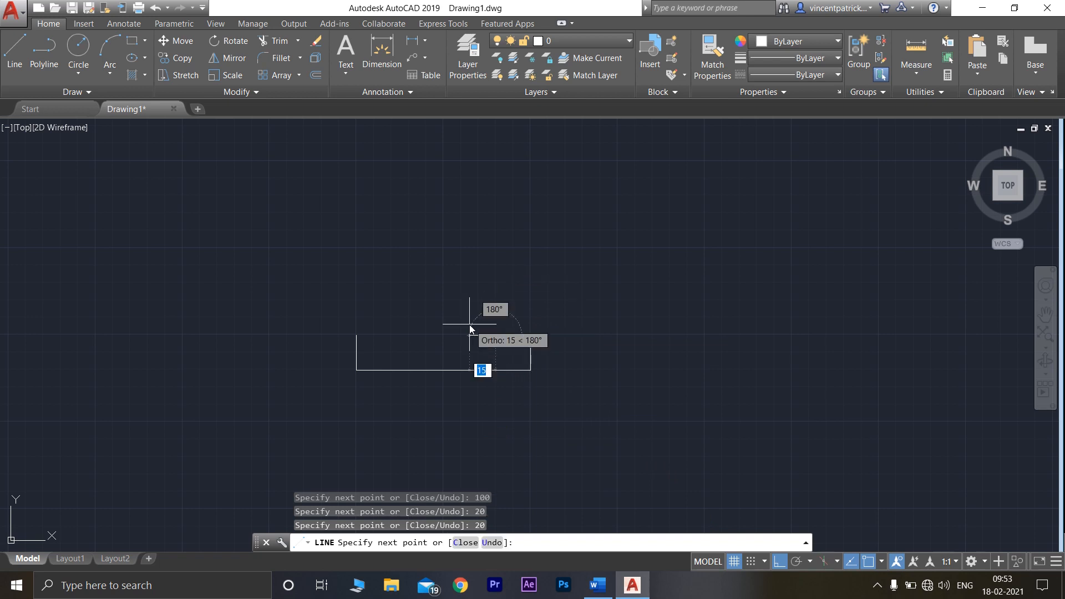
{"action": "type", "text": "6"}
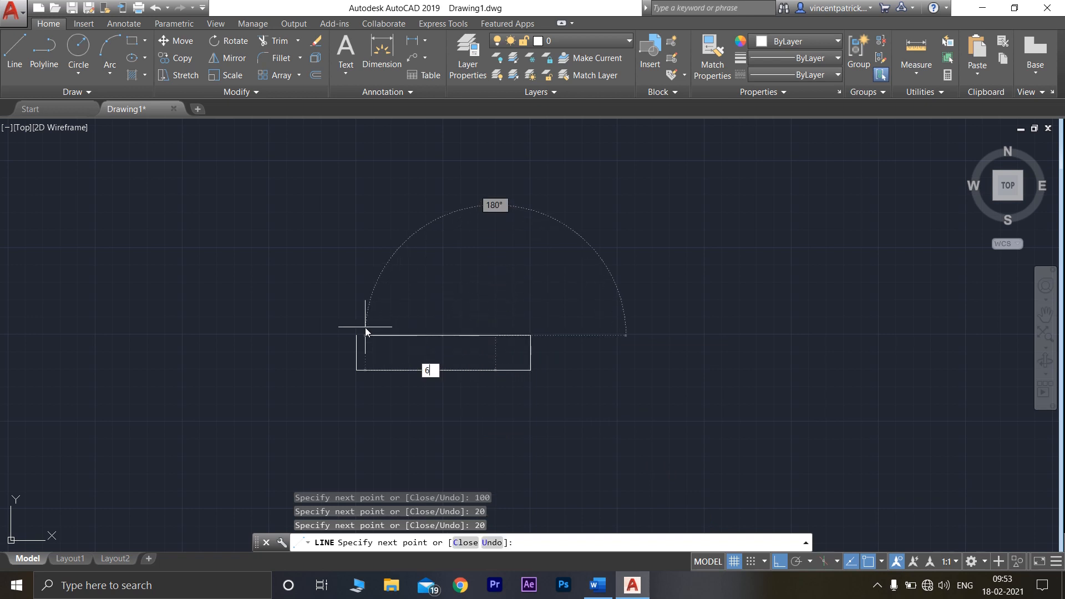
{"action": "type", "text": "0"}
{"action": "key", "text": "Return"}
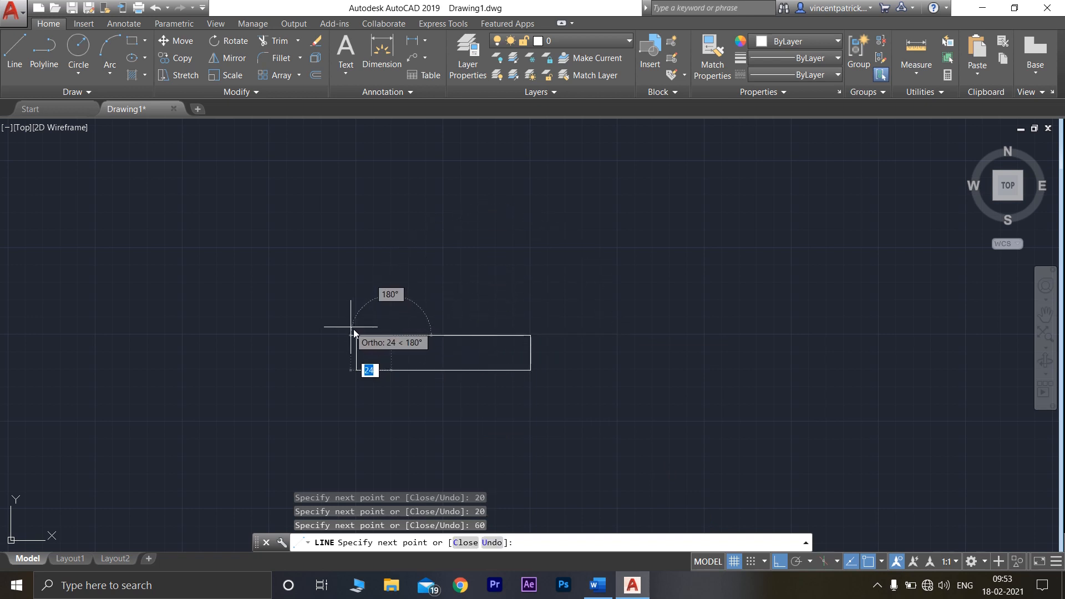
{"action": "key", "text": "Return"}
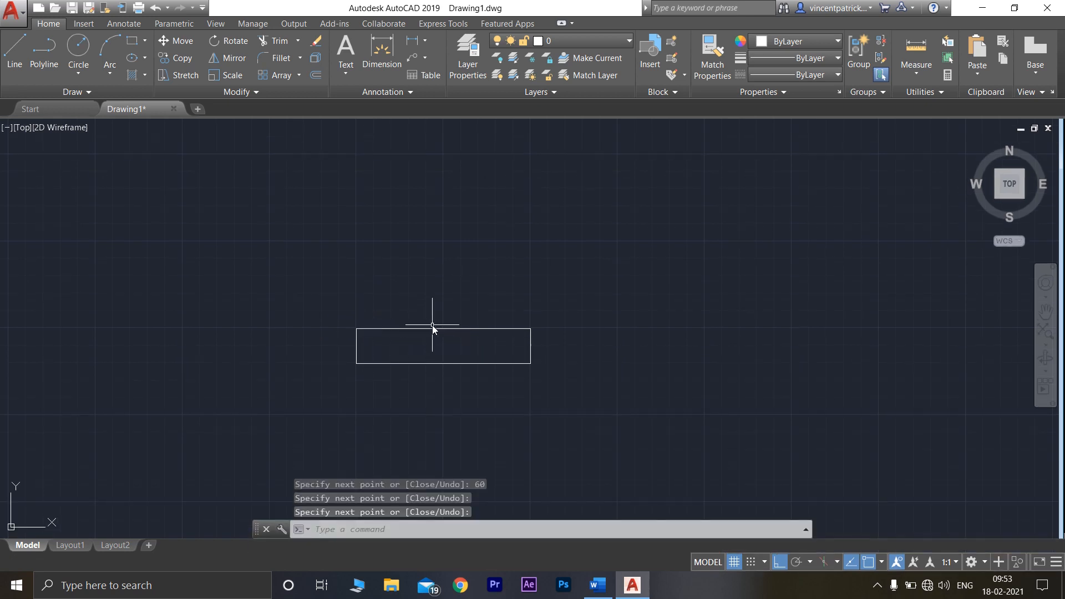
Check the reference in Word, and in AutoCAD draw the upper block's right edge 50 units up from the 20-unit point on the base's top edge
{"action": "scroll", "coordinate": [431, 325], "scroll_direction": "up", "scroll_amount": 4}
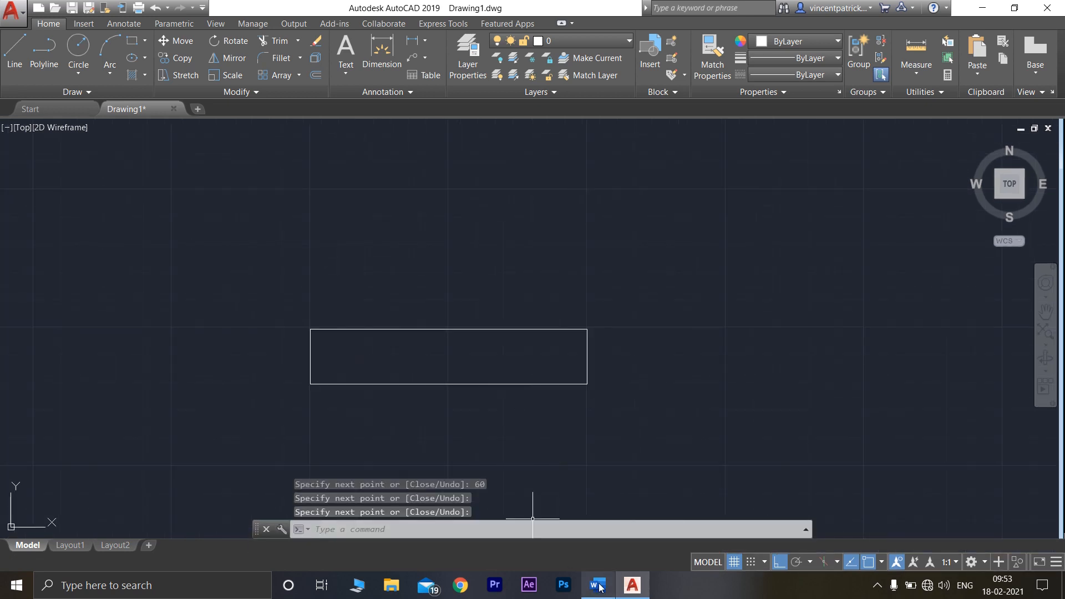
{"action": "mouse_move", "coordinate": [597, 585]}
{"action": "left_click", "coordinate": [598, 522]}
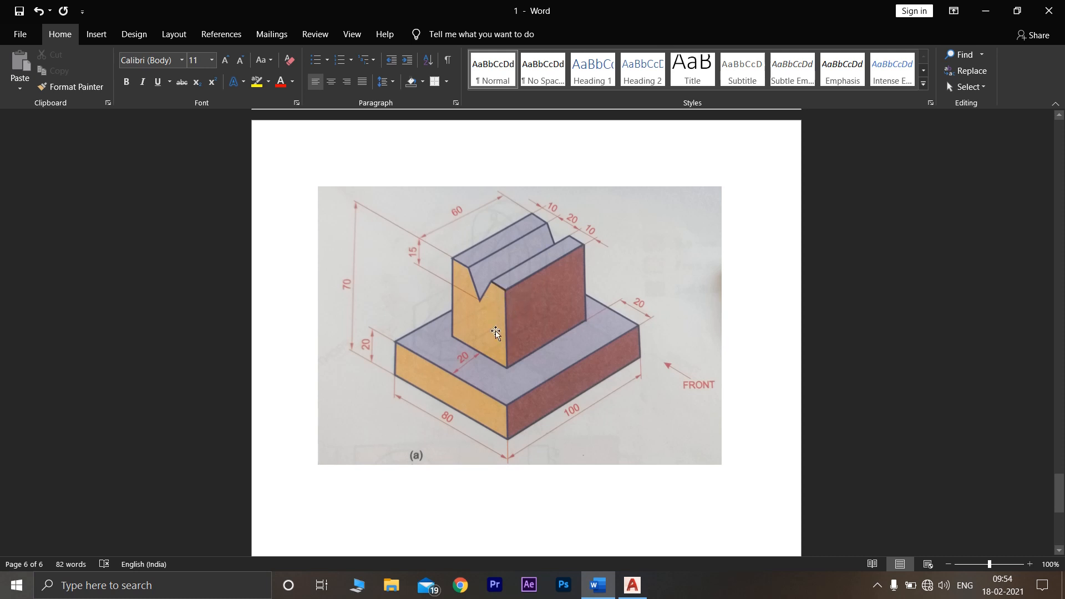
{"action": "left_click", "coordinate": [630, 588]}
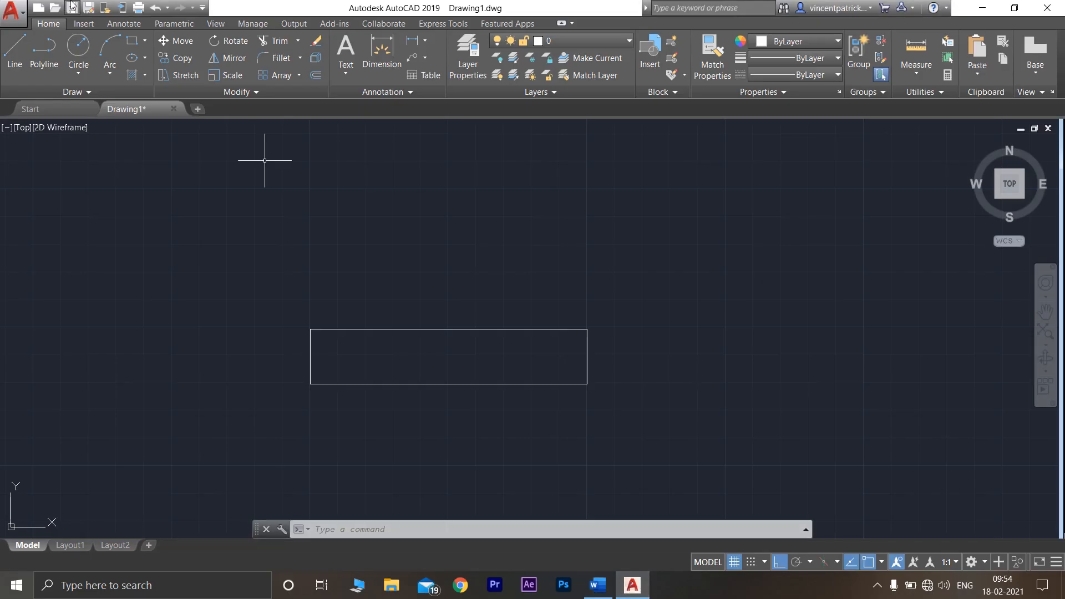
{"action": "left_click", "coordinate": [13, 61]}
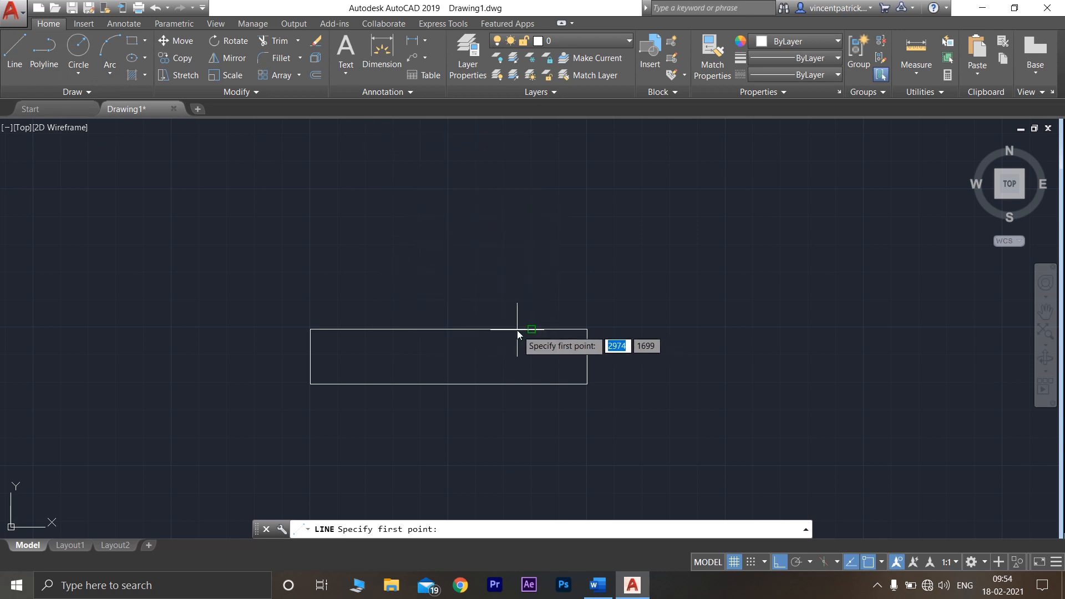
{"action": "left_click", "coordinate": [531, 329]}
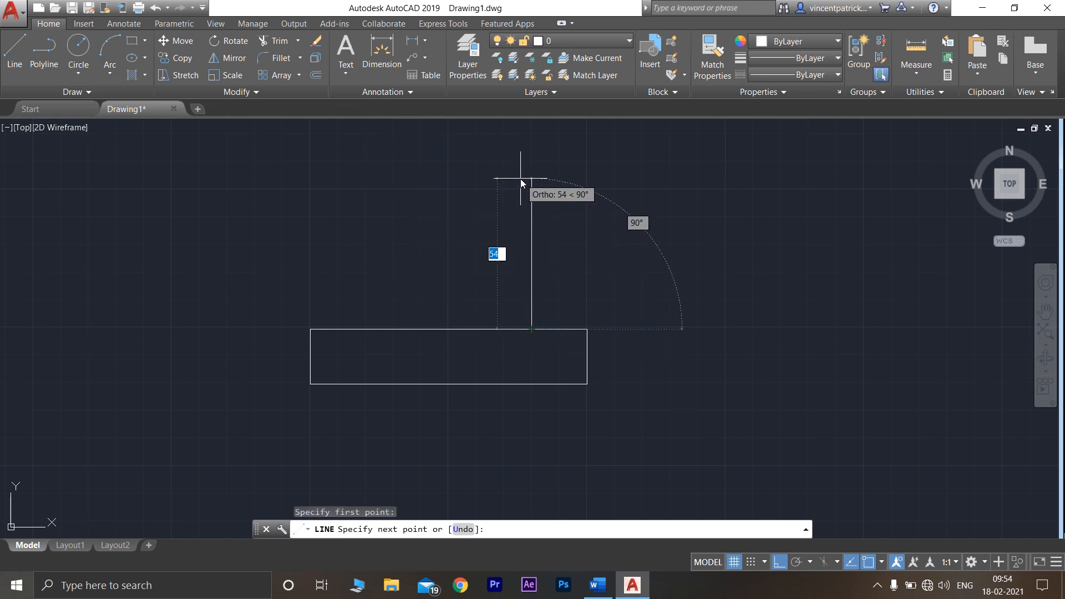
{"action": "type", "text": "50"}
{"action": "key", "text": "Return"}
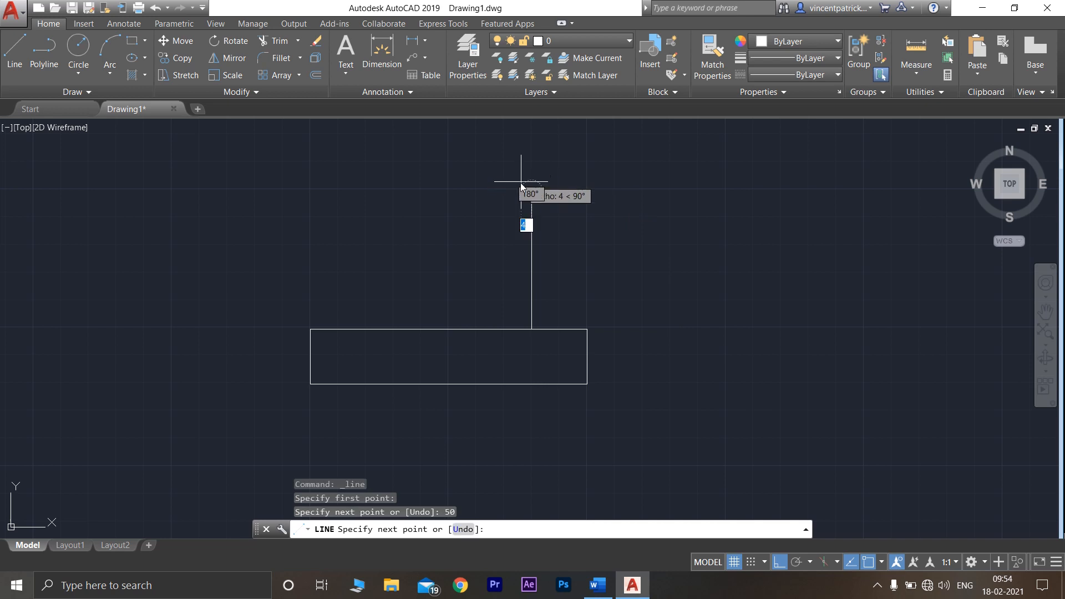
Complete the upper block with a 60-unit top edge to the left and a left edge down to the base
{"action": "type", "text": "6"}
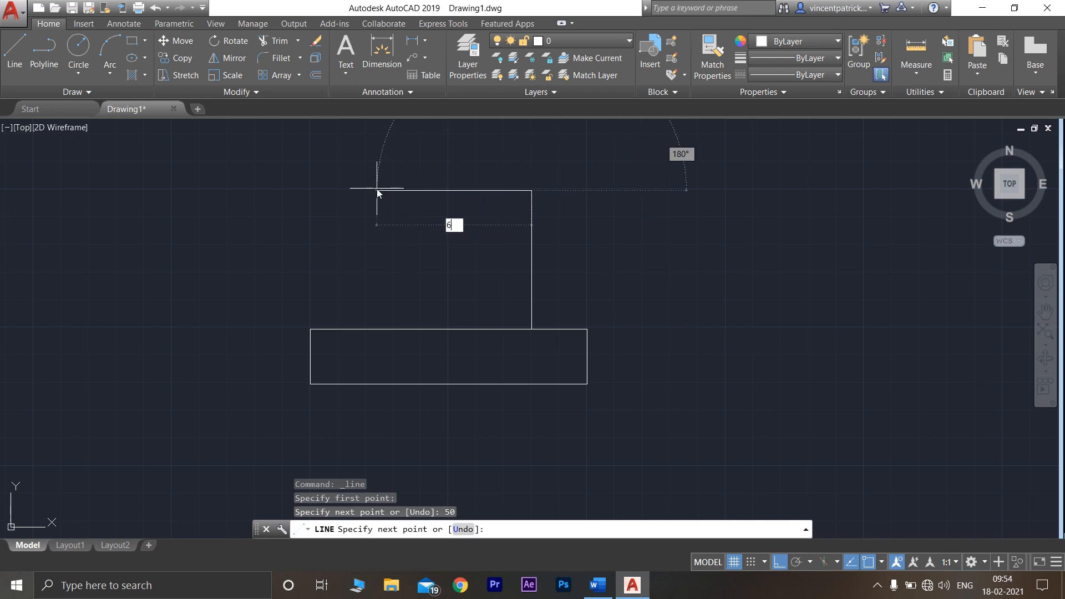
{"action": "type", "text": "0"}
{"action": "key", "text": "Return"}
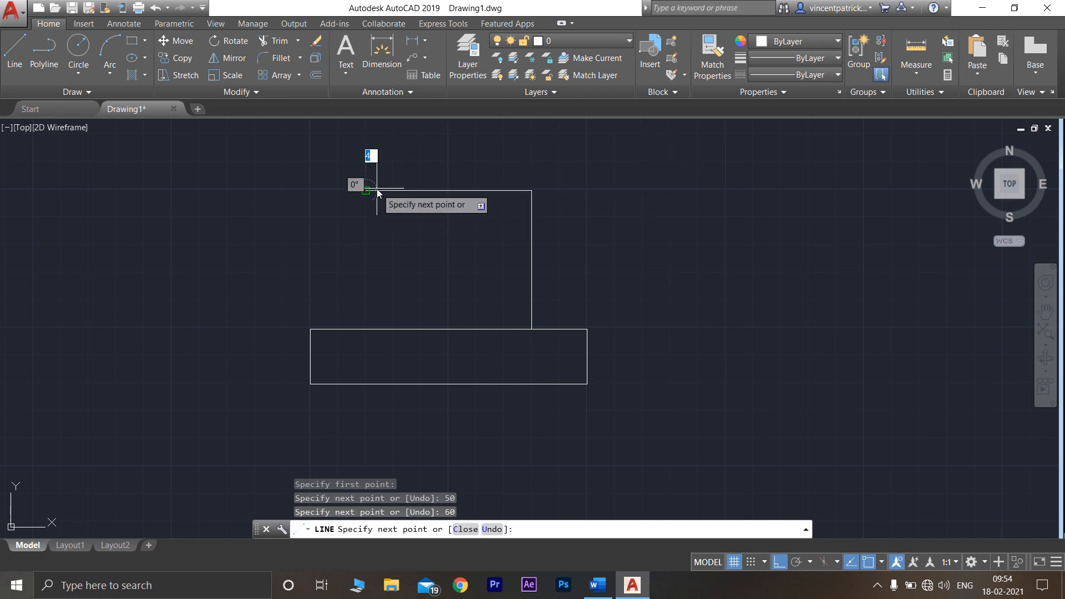
{"action": "left_click", "coordinate": [380, 327]}
{"action": "key", "text": "Return"}
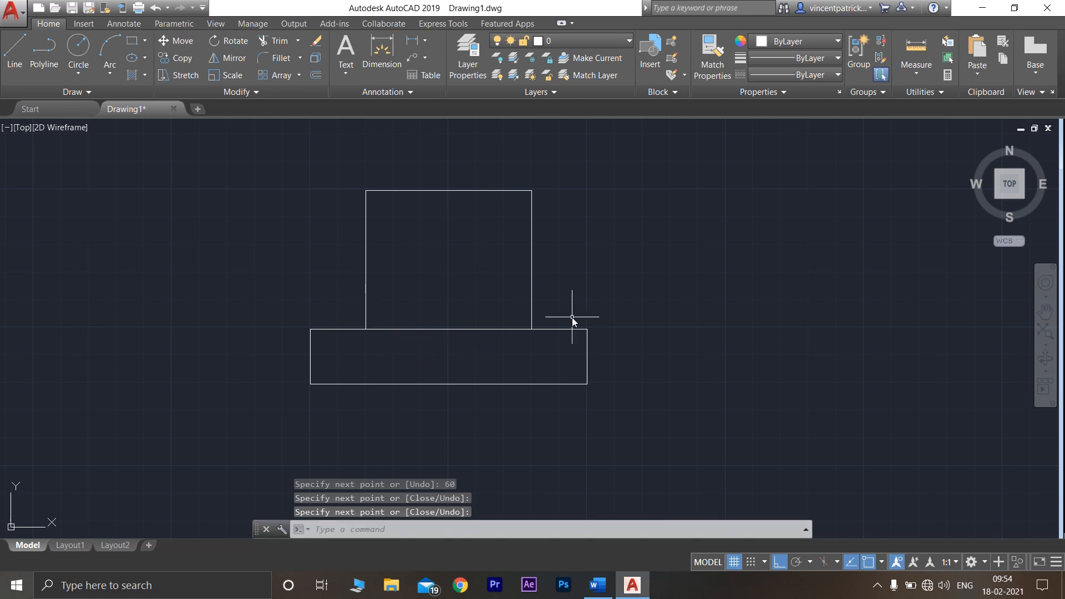
Consult the isometric drawing in Word, and in AutoCAD start the side view to the right of the front view with a 20-unit left edge downward
{"action": "scroll", "coordinate": [579, 316], "scroll_direction": "down", "scroll_amount": 4}
{"action": "scroll", "coordinate": [577, 310], "scroll_direction": "up", "scroll_amount": 8}
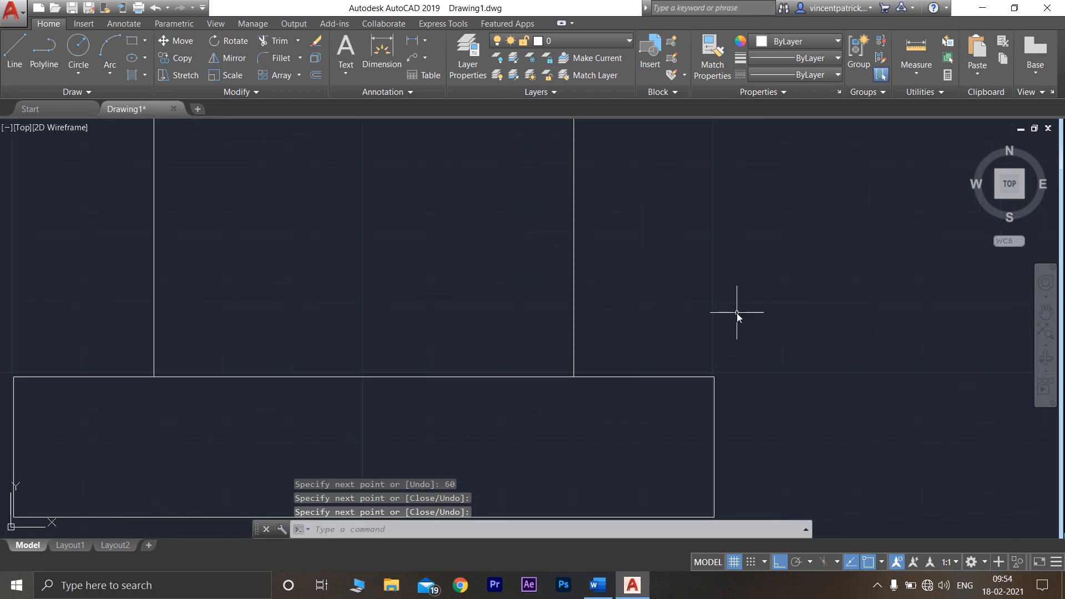
{"action": "scroll", "coordinate": [736, 312], "scroll_direction": "down", "scroll_amount": 4}
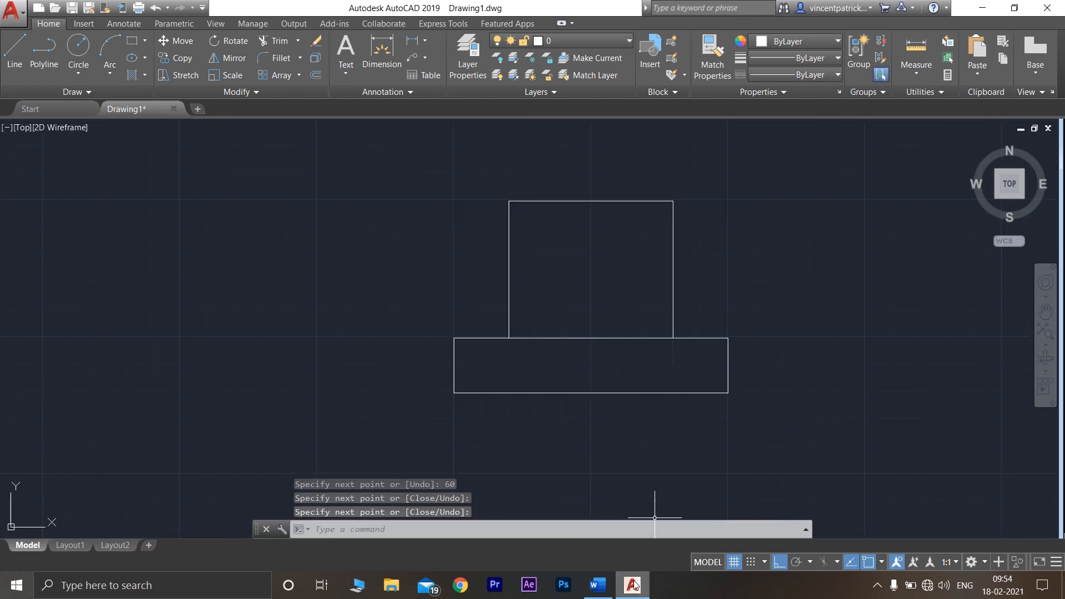
{"action": "left_click", "coordinate": [610, 587]}
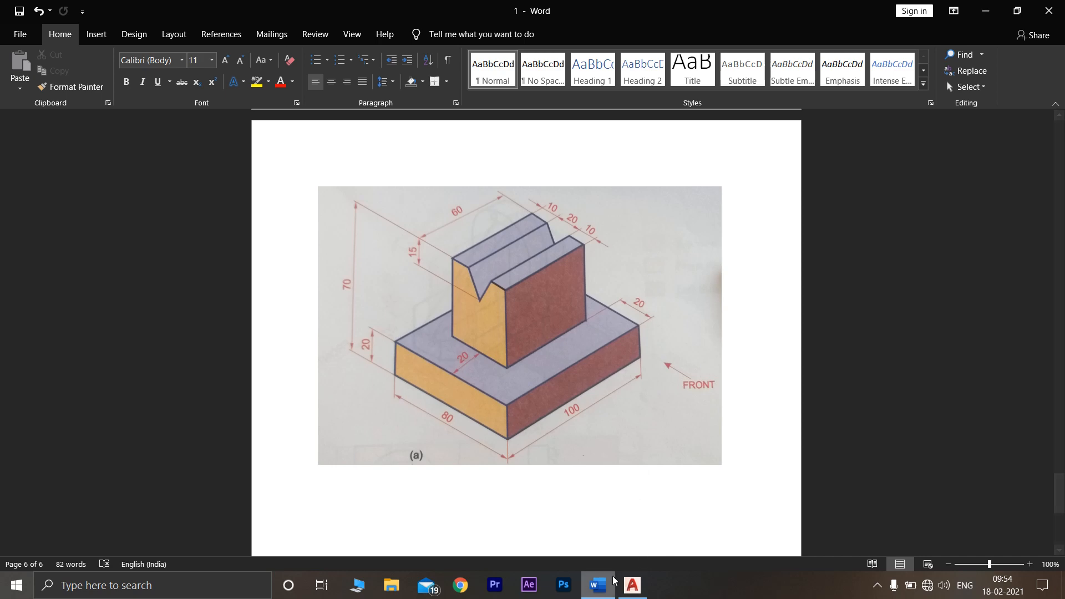
{"action": "left_click", "coordinate": [629, 585]}
{"action": "scroll", "coordinate": [682, 292], "scroll_direction": "down", "scroll_amount": 2}
{"action": "middle_click_drag", "start_coordinate": [784, 297], "coordinate": [416, 314]}
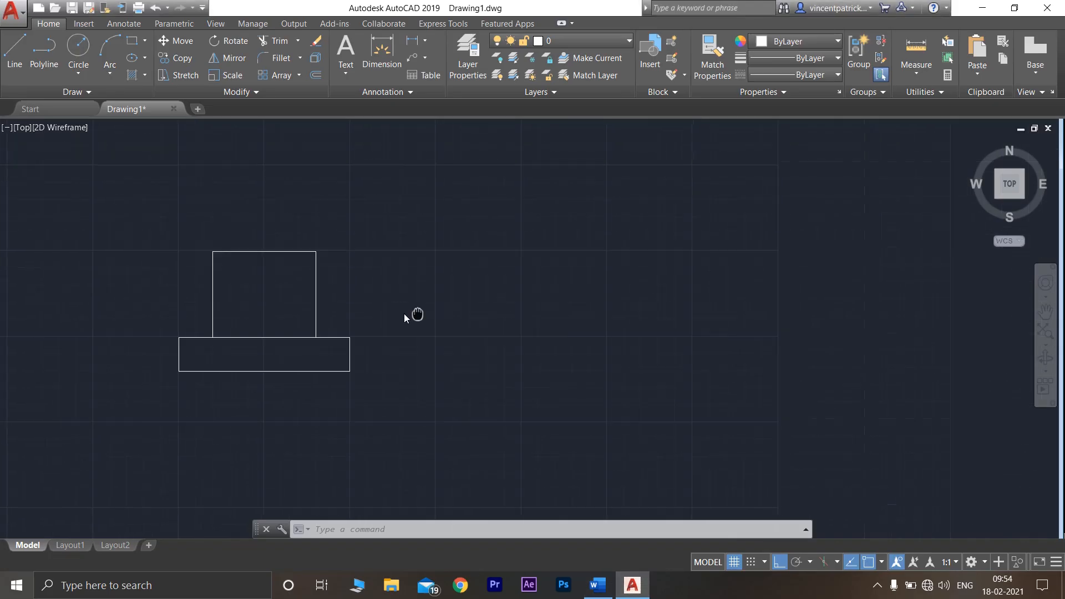
{"action": "scroll", "coordinate": [436, 316], "scroll_direction": "up", "scroll_amount": 2}
{"action": "scroll", "coordinate": [436, 316], "scroll_direction": "up", "scroll_amount": 2}
{"action": "type", "text": "l"}
{"action": "key", "text": "Return"}
{"action": "scroll", "coordinate": [356, 233], "scroll_direction": "down", "scroll_amount": 2}
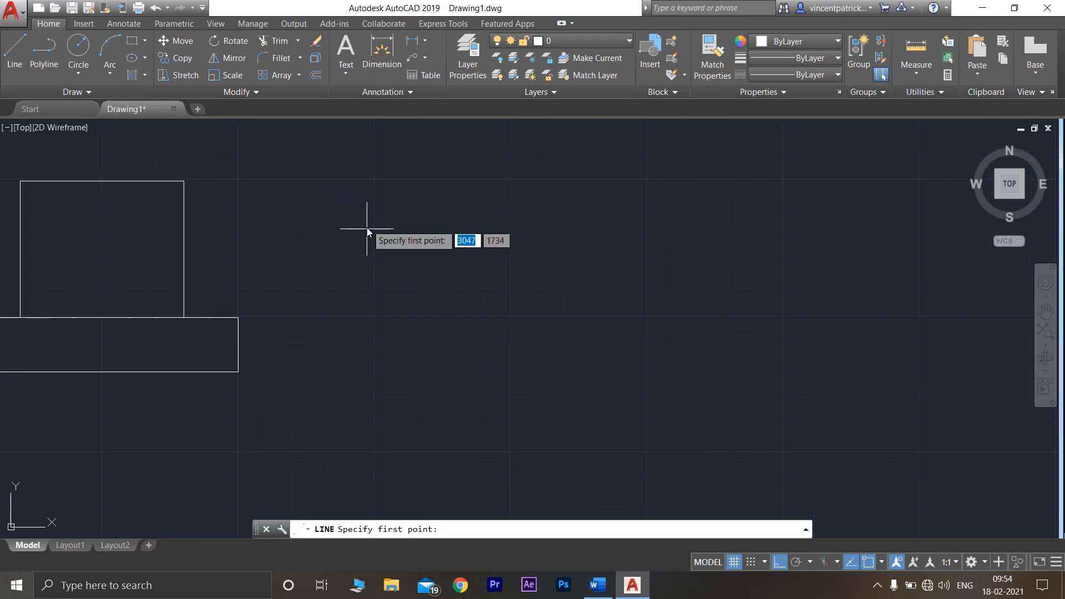
{"action": "left_click", "coordinate": [375, 312]}
{"action": "type", "text": "20"}
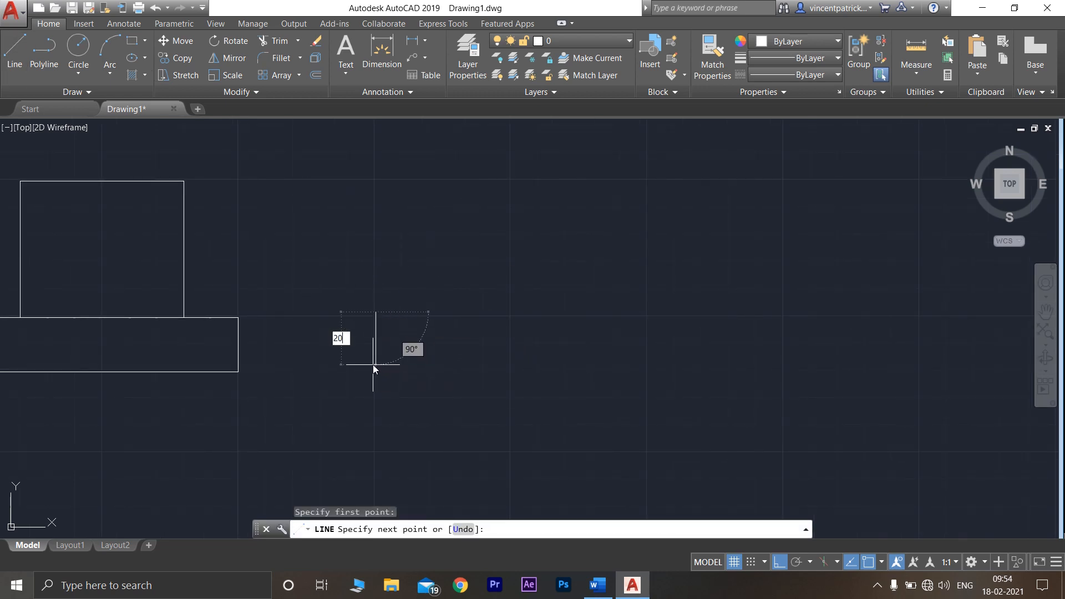
{"action": "key", "text": "Return"}
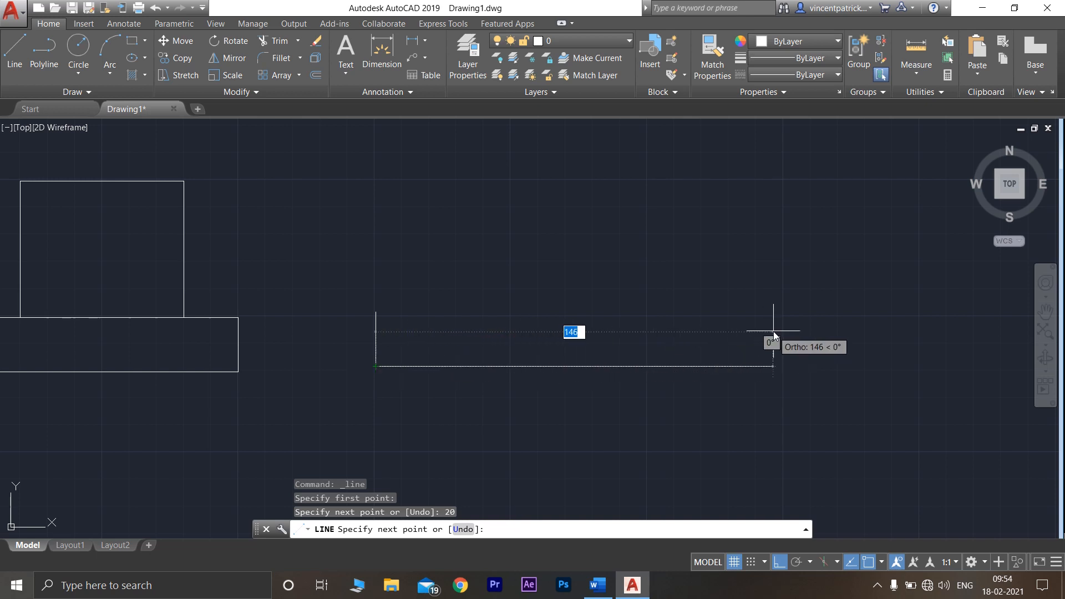
Continue the side view's base outline with an 80-unit bottom edge to the right and a 20-unit right edge upward
{"action": "type", "text": "80"}
{"action": "key", "text": "Return"}
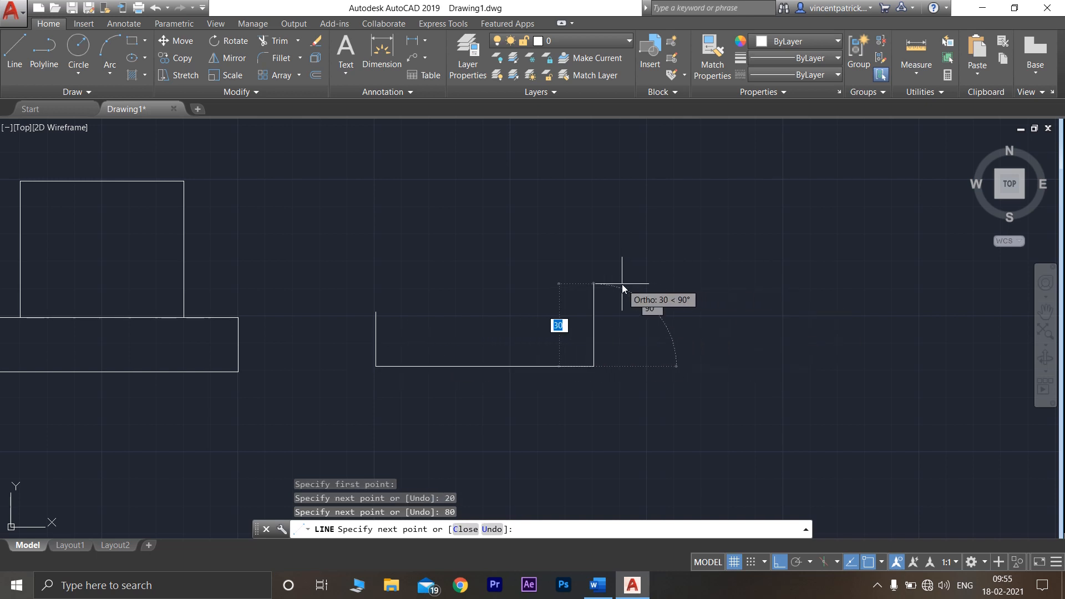
{"action": "type", "text": "20"}
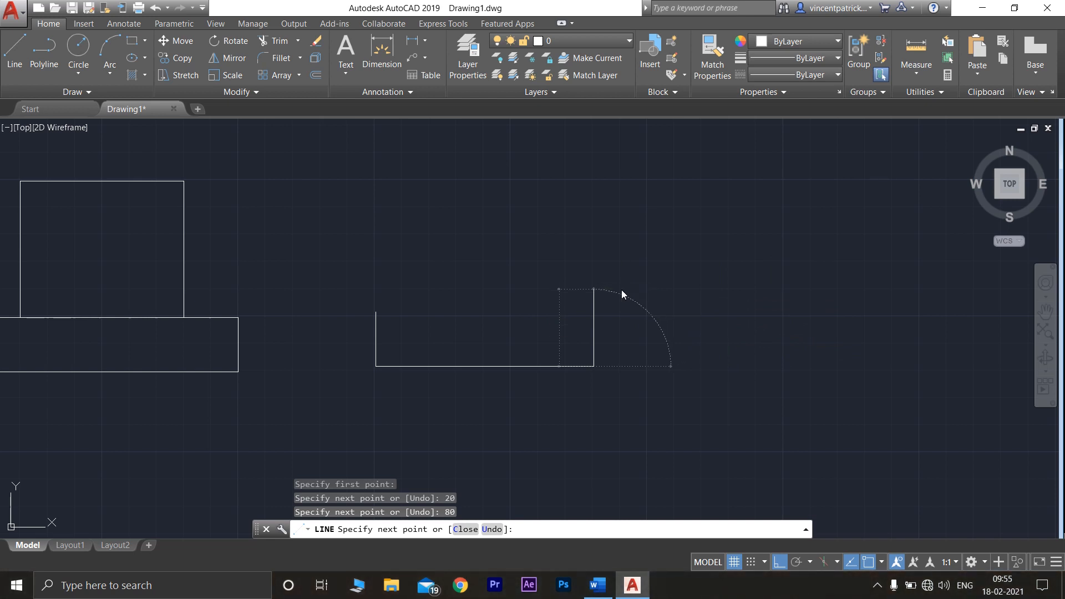
{"action": "key", "text": "Return"}
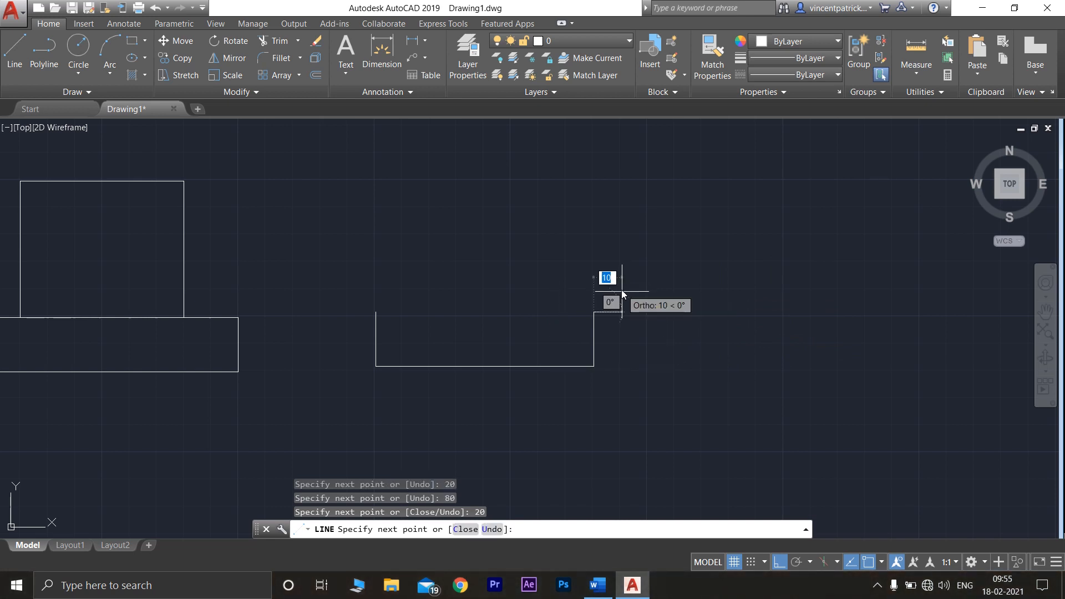
Check the reference in Word, and draw the side view base's top edge leftward in segments of 20 and 40, closing it at the left edge
{"action": "left_click", "coordinate": [597, 585]}
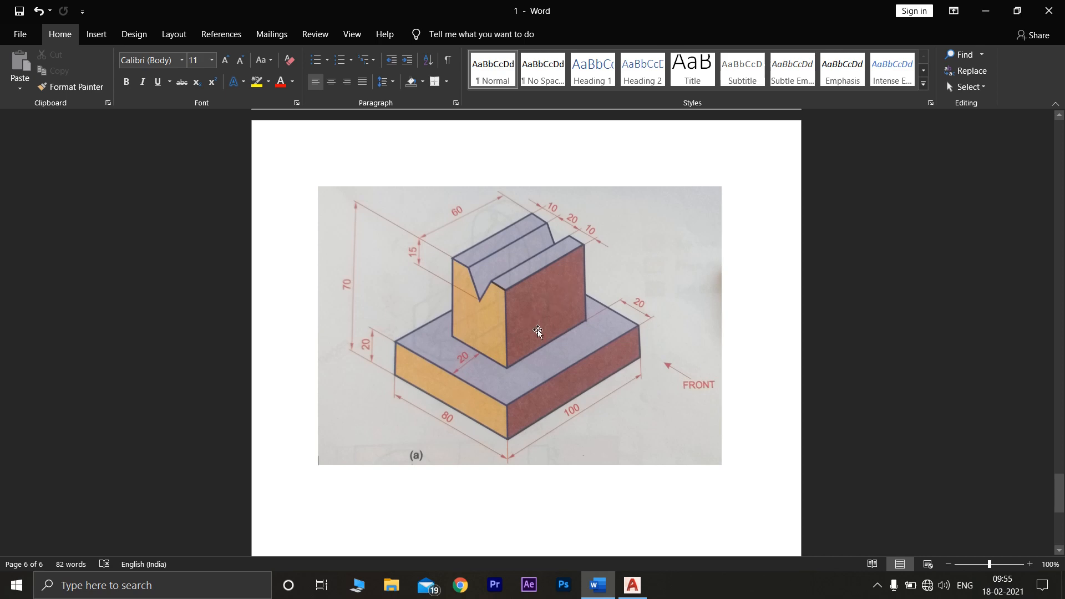
{"action": "left_click", "coordinate": [638, 585]}
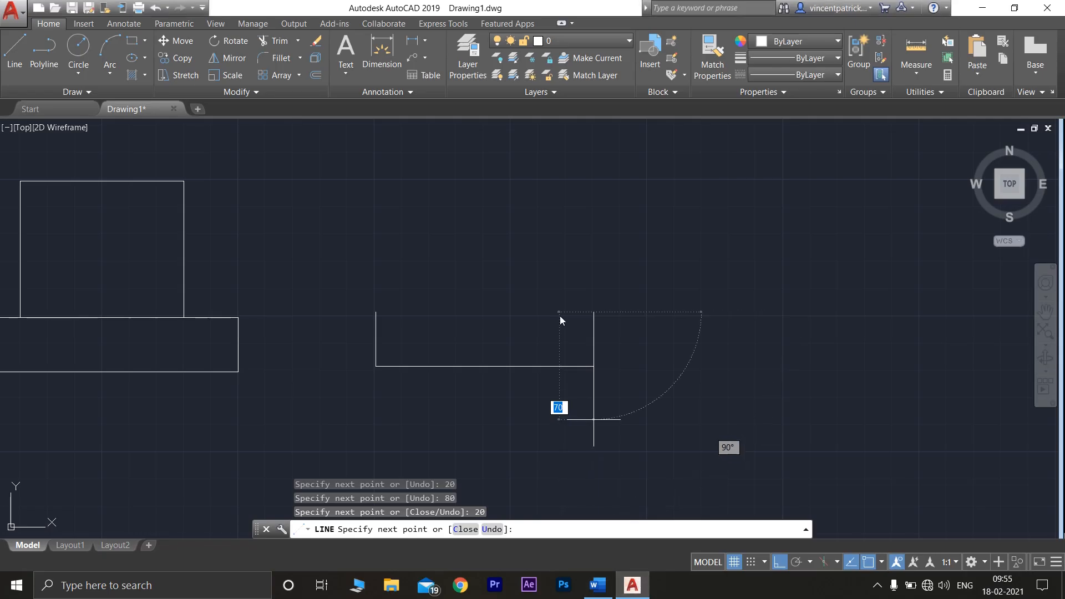
{"action": "type", "text": "20"}
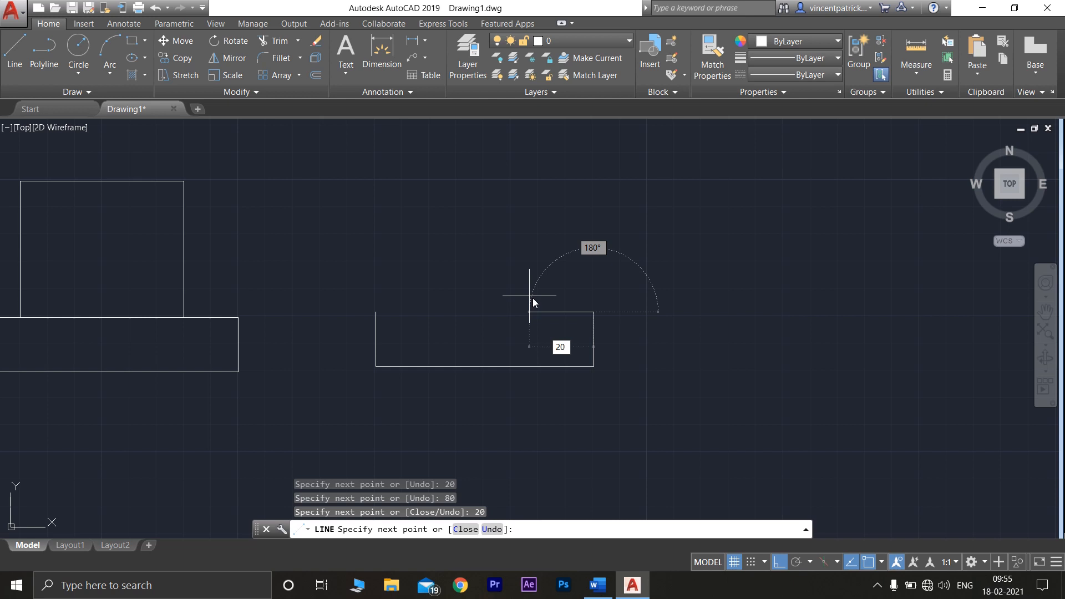
{"action": "key", "text": "Return"}
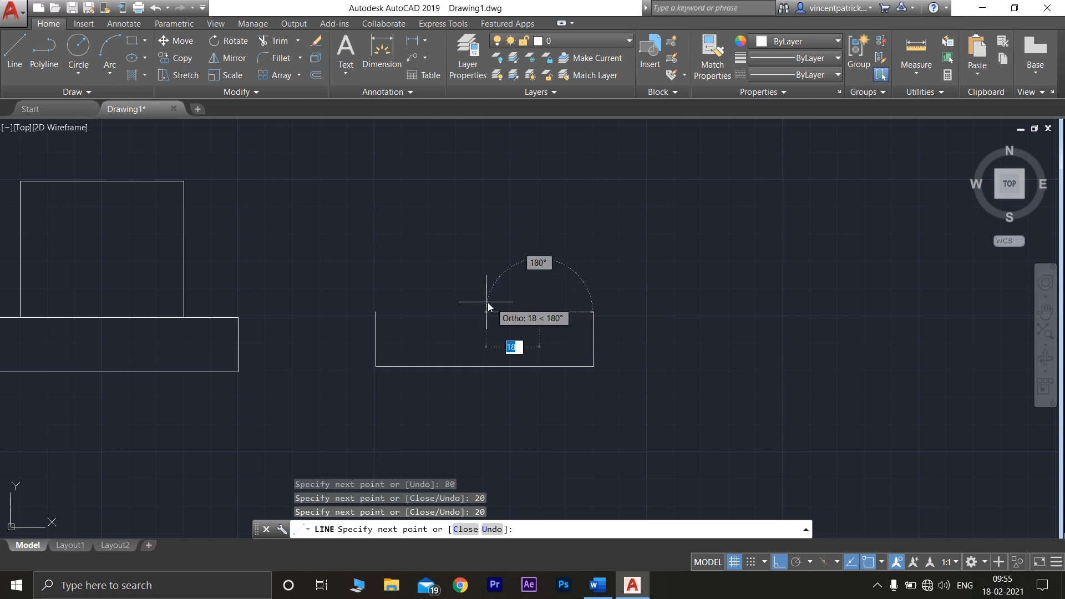
{"action": "type", "text": "40"}
{"action": "key", "text": "Return"}
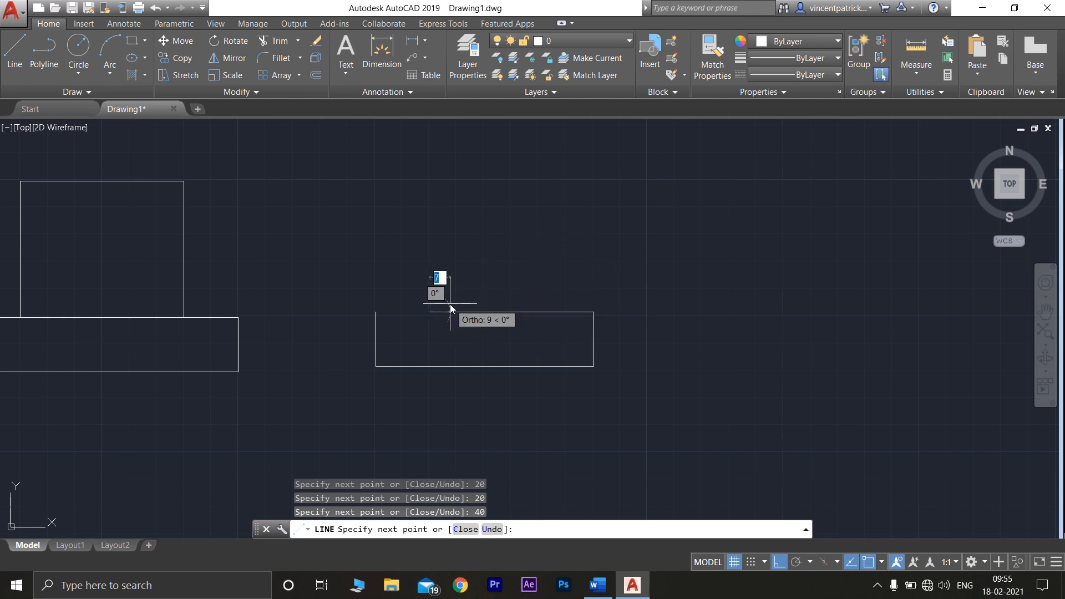
{"action": "key", "text": "Return"}
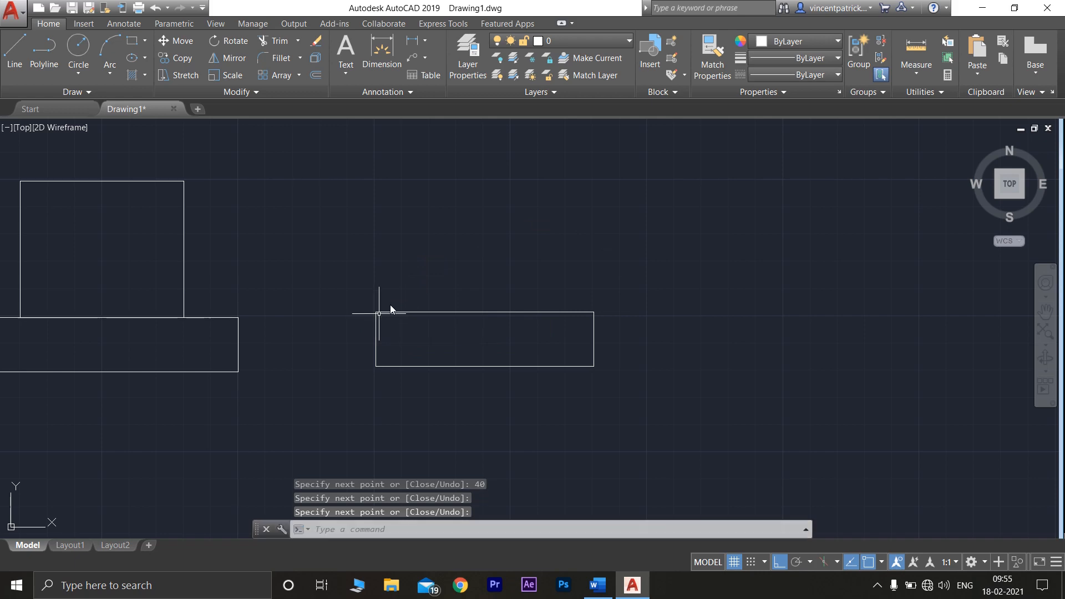
Consult the isometric in Word, and draw the side view block's right edge 50 units up from the base top's right segment point
{"action": "left_click", "coordinate": [597, 585]}
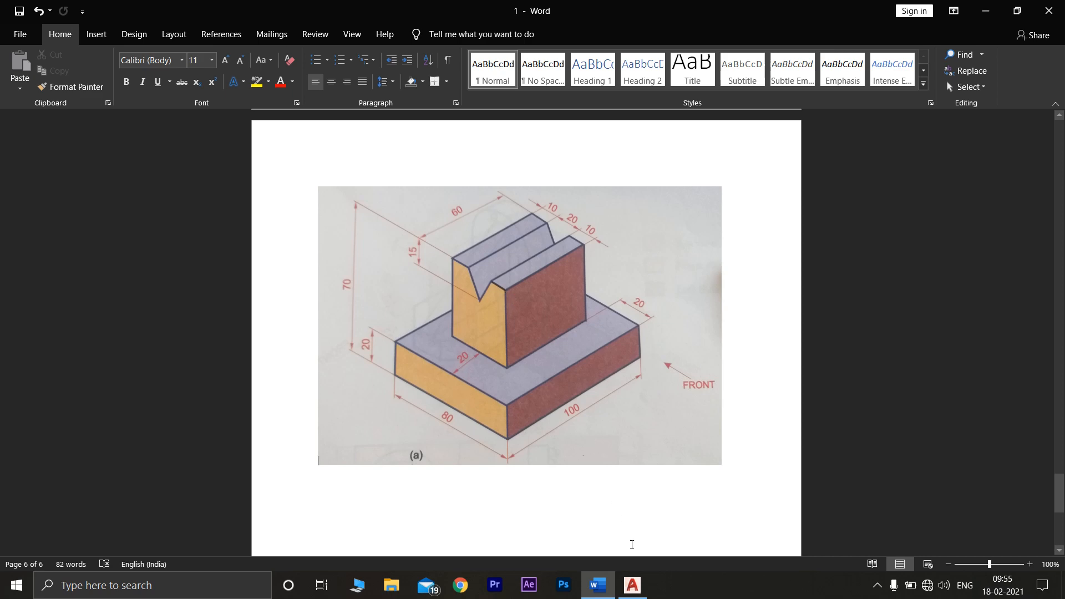
{"action": "left_click", "coordinate": [641, 592]}
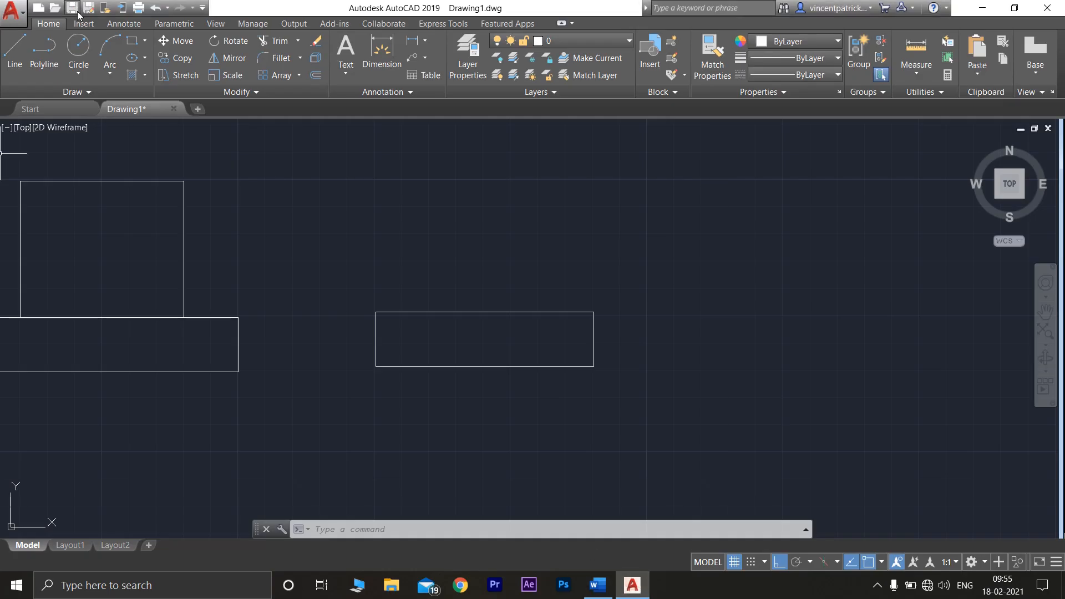
{"action": "left_click", "coordinate": [14, 53]}
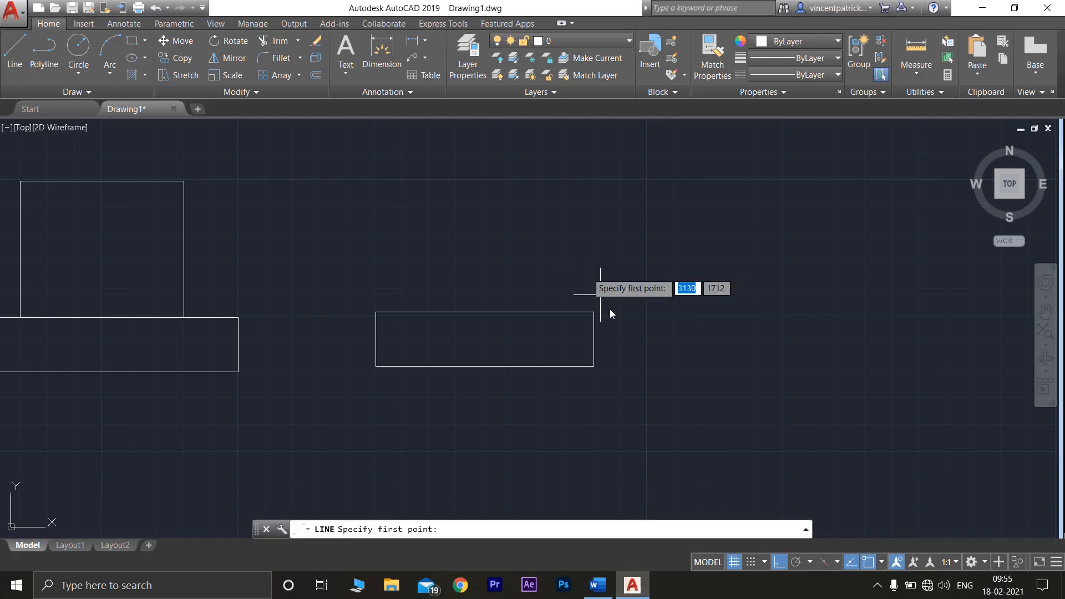
{"action": "left_click", "coordinate": [540, 312]}
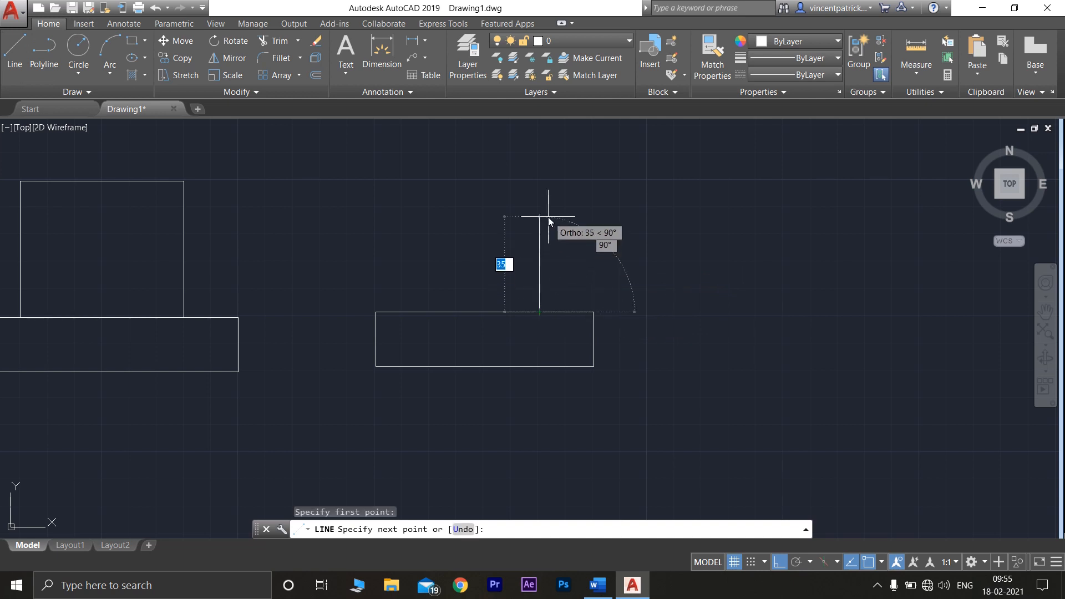
{"action": "type", "text": "50"}
{"action": "key", "text": "Return"}
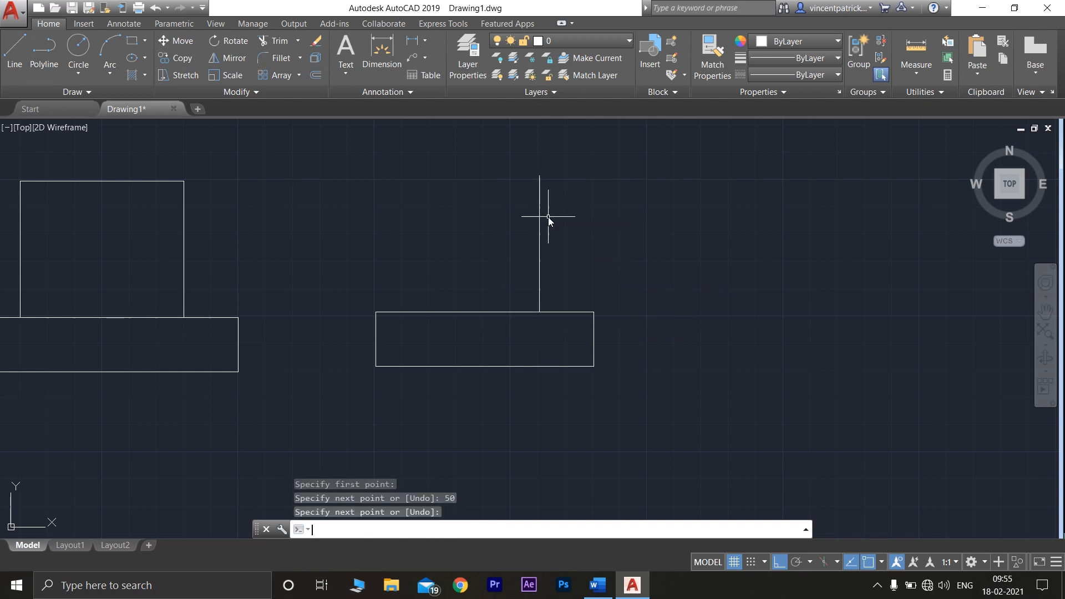
Draw the side view block's left edge 50 units up from the left end of the base top's 40-unit segment
{"action": "left_click", "coordinate": [15, 53]}
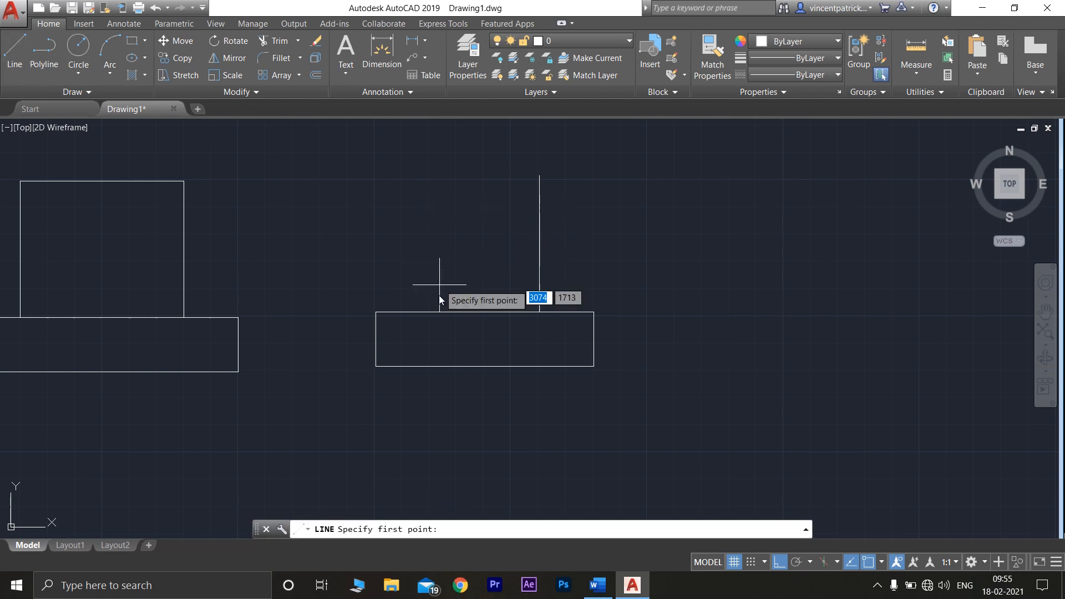
{"action": "left_click", "coordinate": [429, 312]}
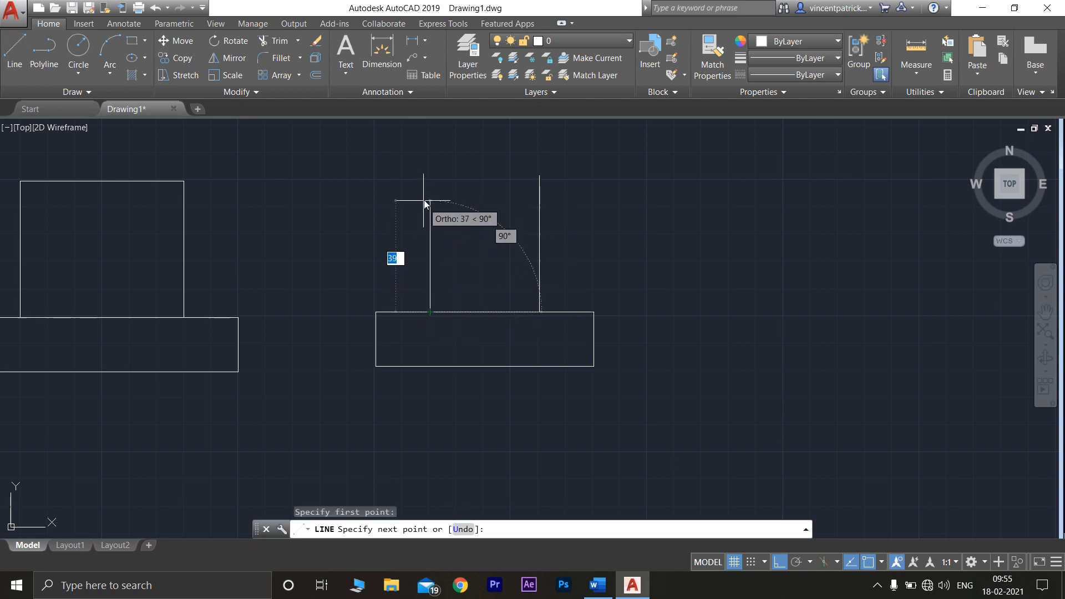
{"action": "type", "text": "50"}
{"action": "key", "text": "Return"}
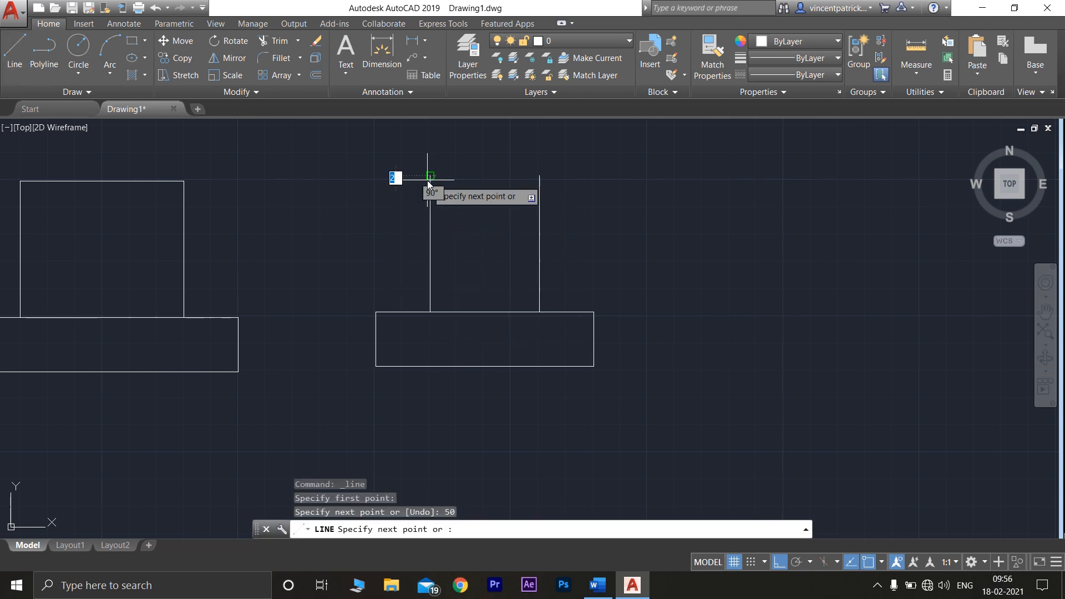
{"action": "key", "text": "Return"}
Check the isometric in Word, and draw the side view block's top edge rightward in segments of 10 and 20, closing it at the right edge
{"action": "left_click", "coordinate": [600, 587]}
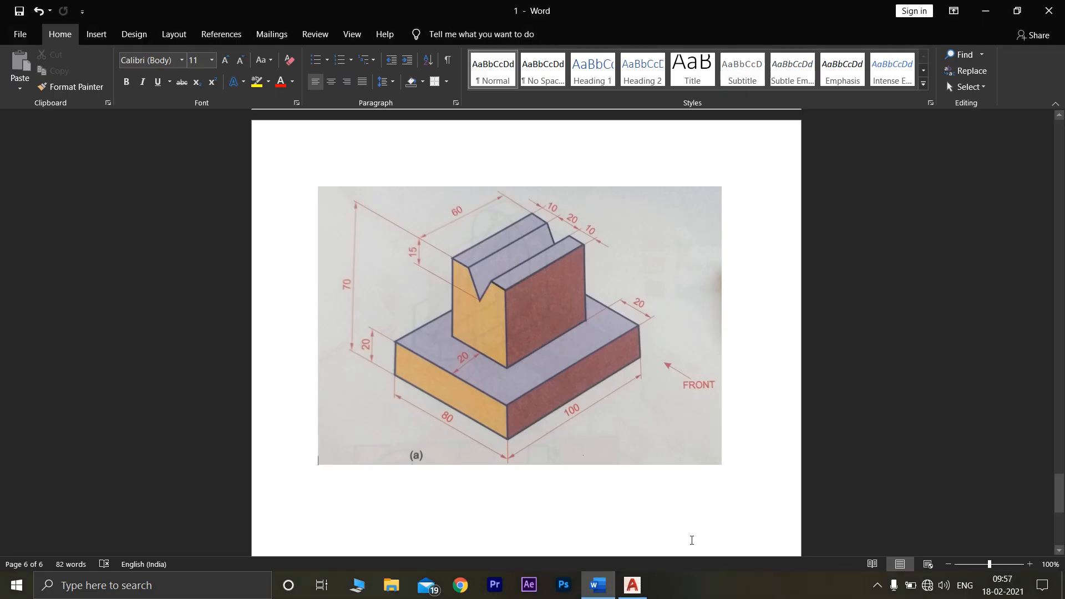
{"action": "left_click", "coordinate": [633, 587]}
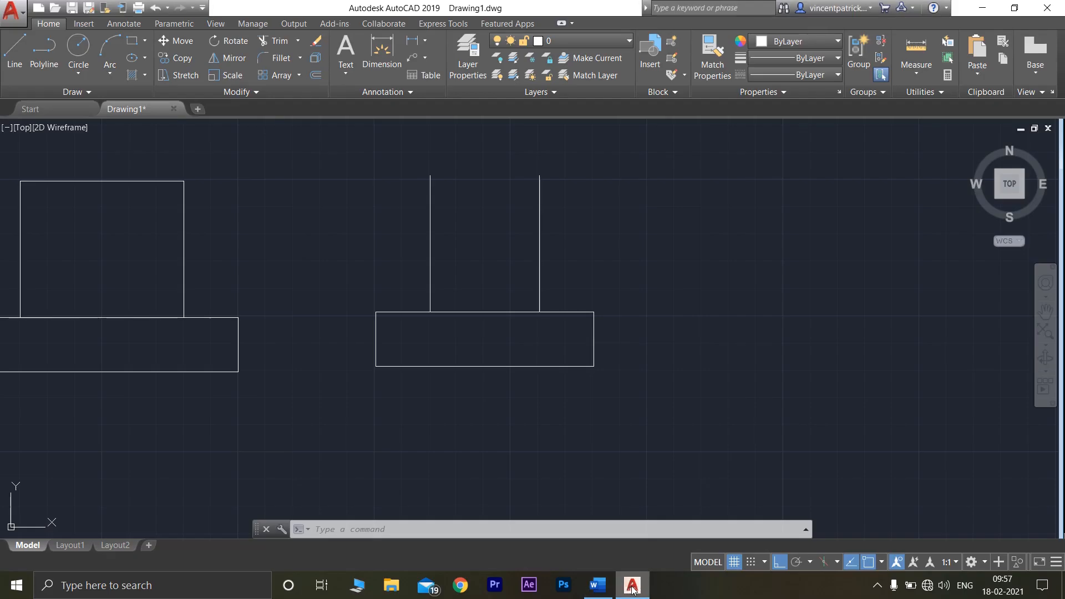
{"action": "left_click", "coordinate": [632, 587]}
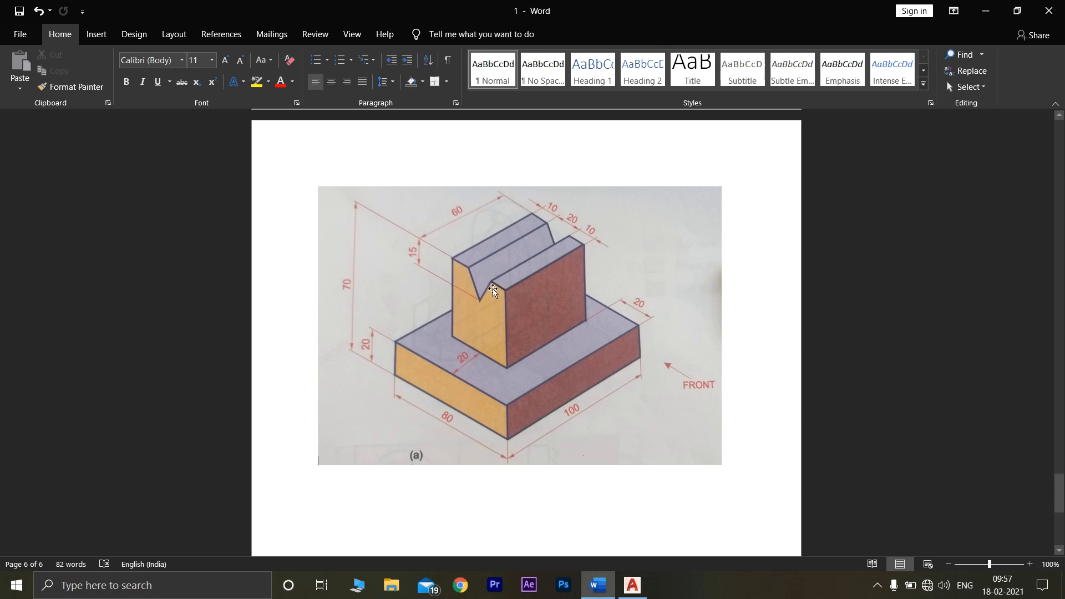
{"action": "left_click", "coordinate": [632, 585]}
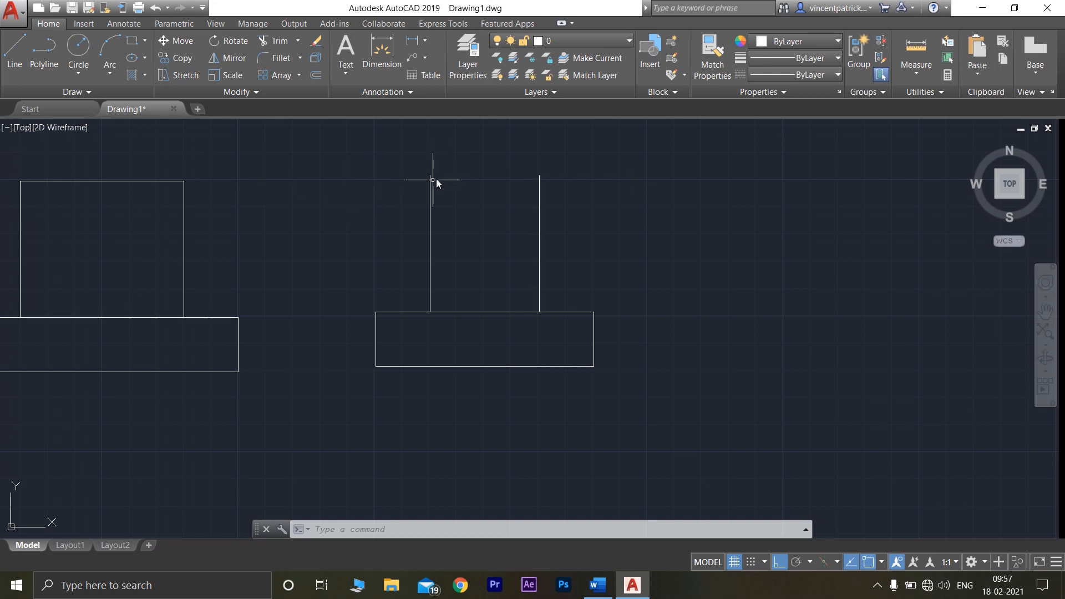
{"action": "left_click", "coordinate": [25, 64]}
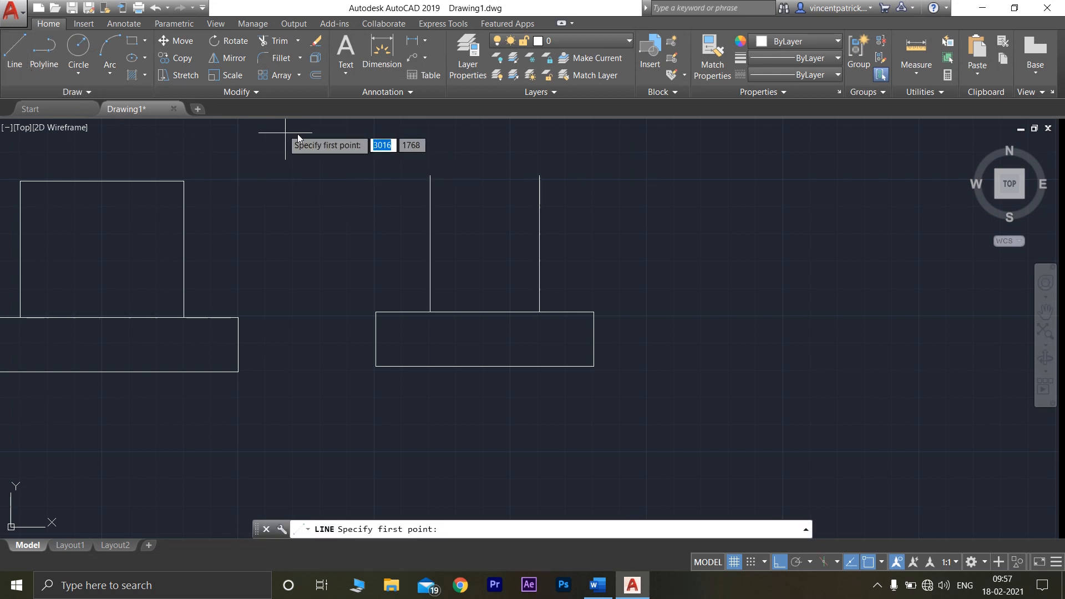
{"action": "left_click", "coordinate": [429, 176]}
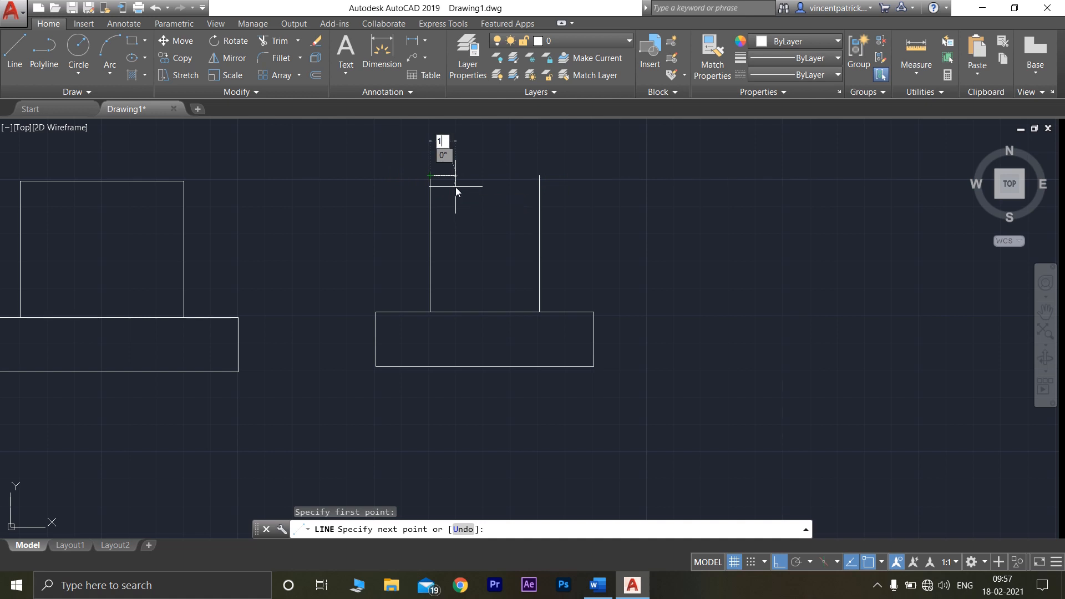
{"action": "type", "text": "10"}
{"action": "key", "text": "Return"}
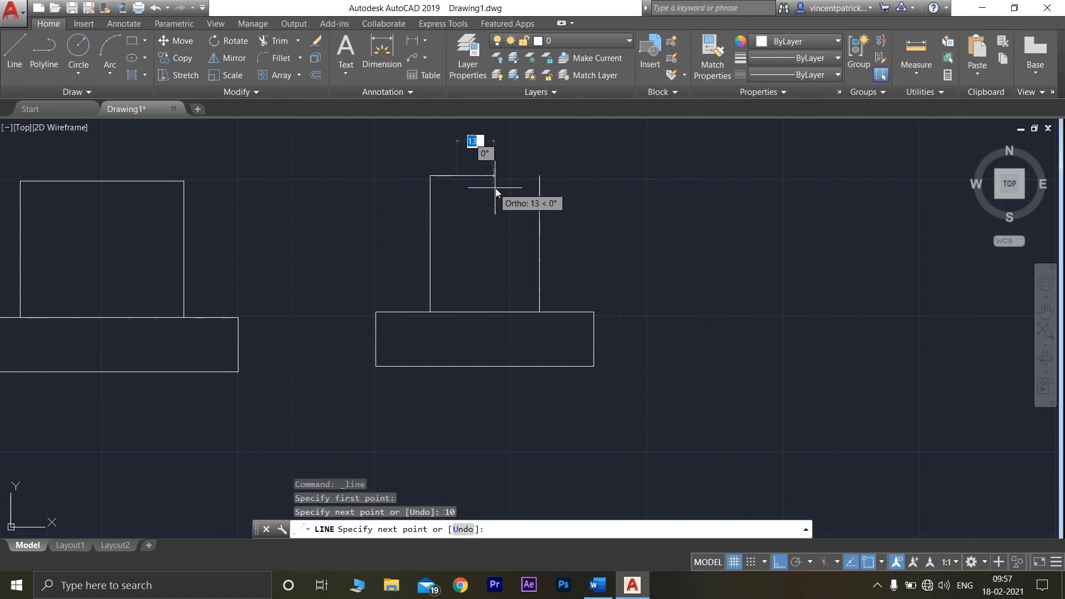
{"action": "type", "text": "20"}
{"action": "key", "text": "Return"}
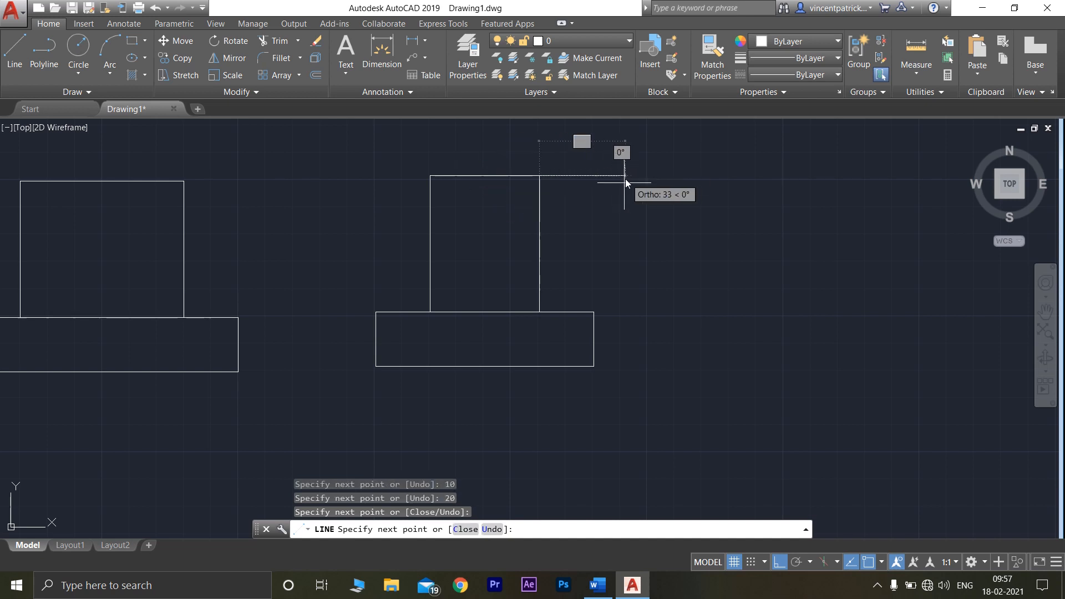
{"action": "key", "text": "Escape"}
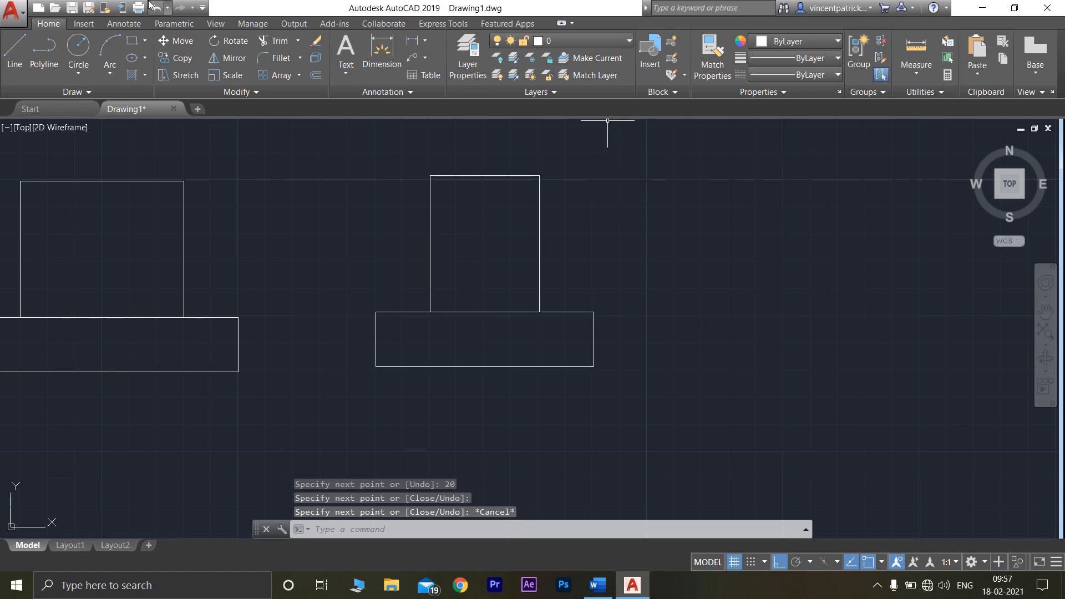
Check the reference in Word, and draw construction lines from the 10-unit segment's end: 10 units right along the top edge and 15 down
{"action": "left_click", "coordinate": [610, 594]}
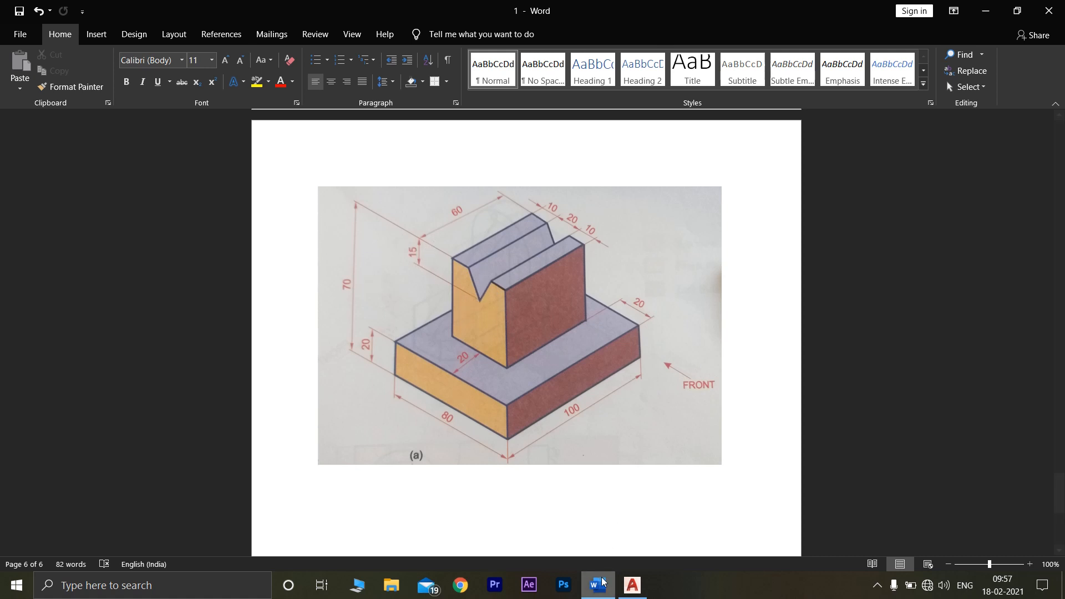
{"action": "left_click", "coordinate": [631, 589]}
{"action": "type", "text": "l"}
{"action": "key", "text": "Return"}
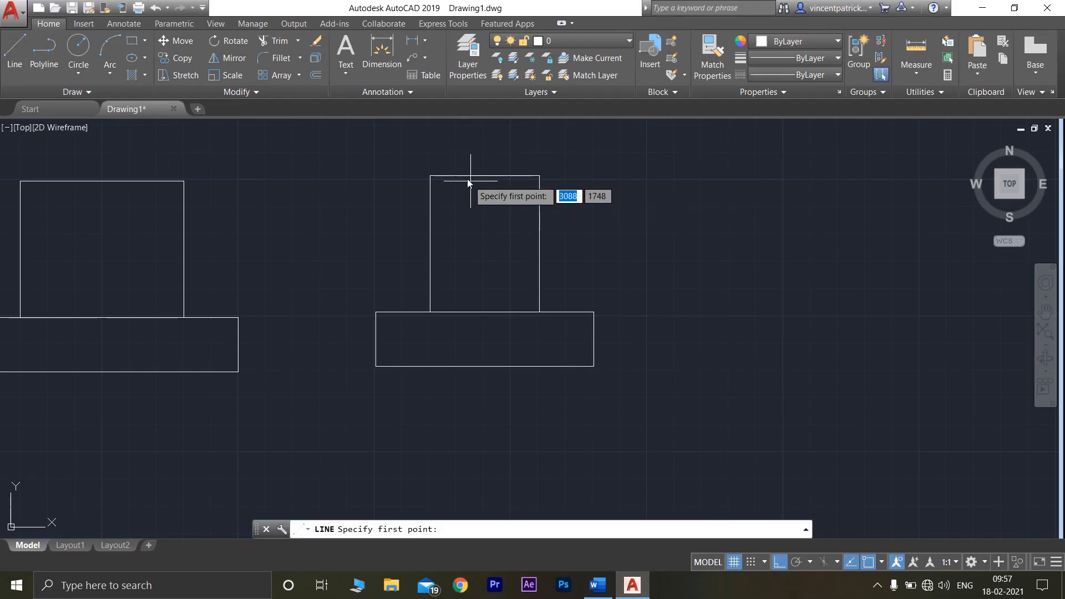
{"action": "left_click", "coordinate": [458, 176]}
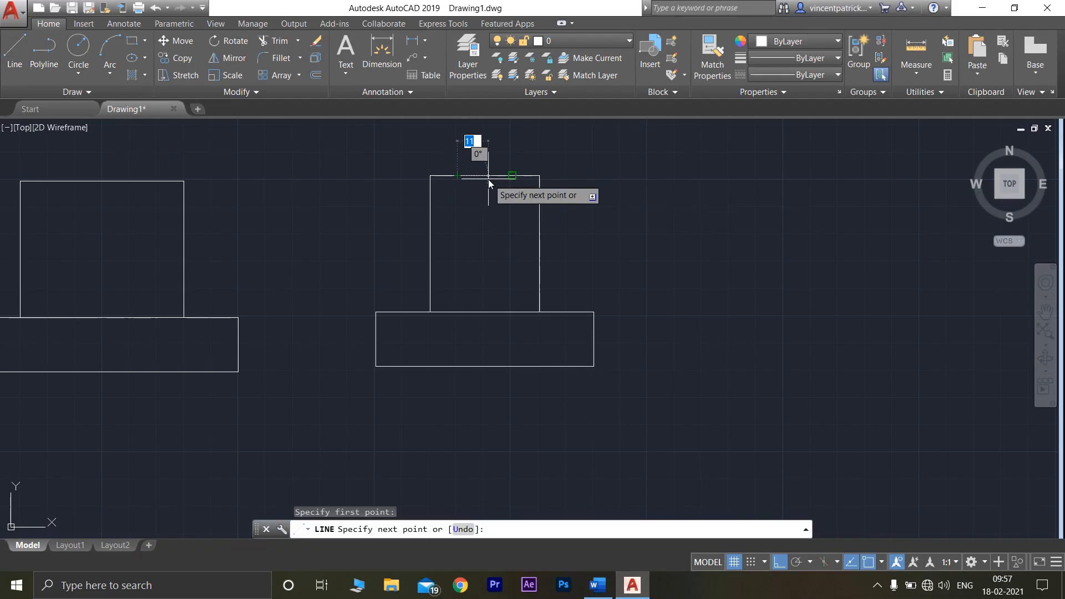
{"action": "type", "text": "10"}
{"action": "key", "text": "Return"}
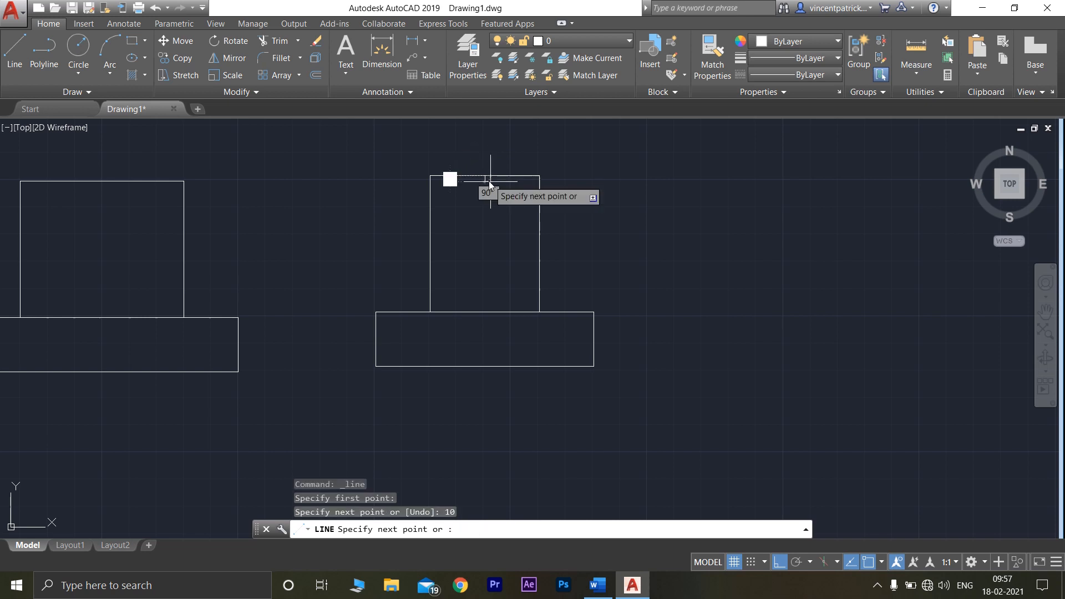
{"action": "type", "text": "1"}
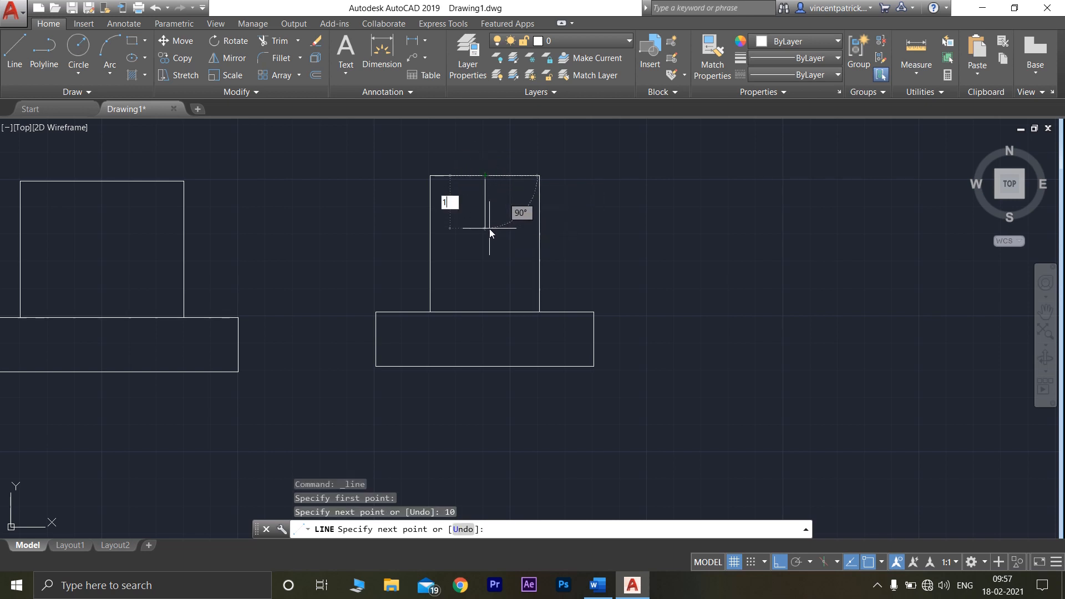
{"action": "type", "text": "5"}
{"action": "key", "text": "Return"}
{"action": "key", "text": "Return"}
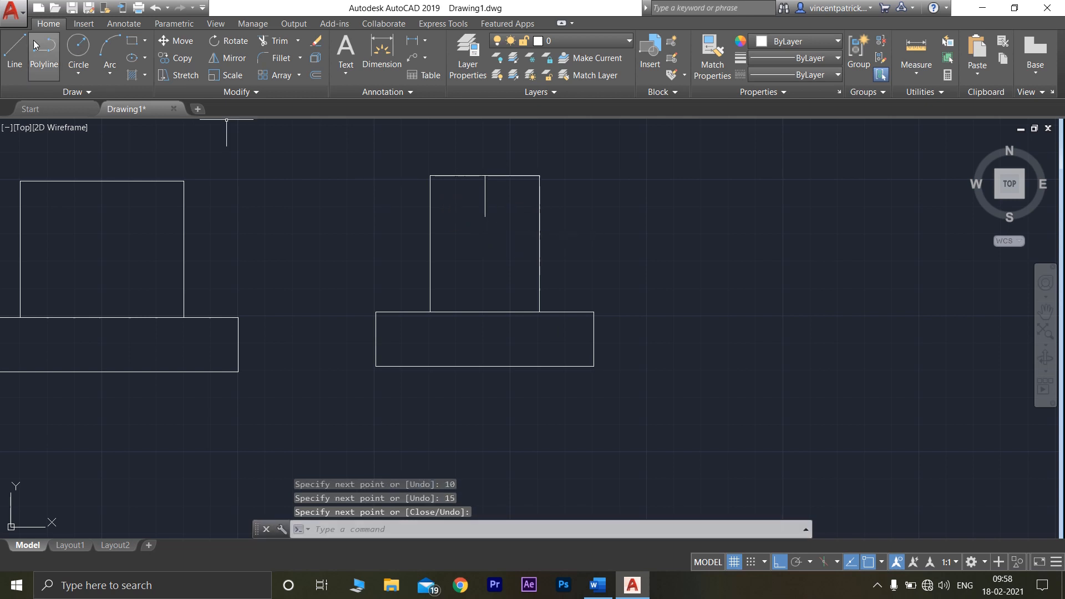
Turn Ortho off and draw the V-groove's two sloping sides from the 20-unit top segment's ends to the bottom of the 15-unit construction line
{"action": "left_click", "coordinate": [14, 53]}
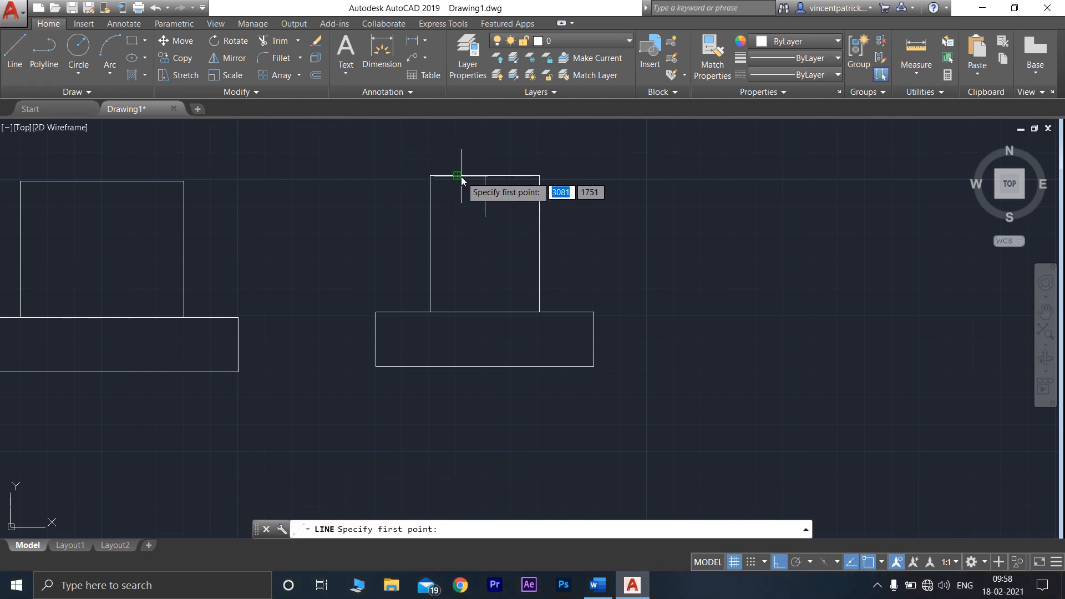
{"action": "left_click", "coordinate": [783, 563]}
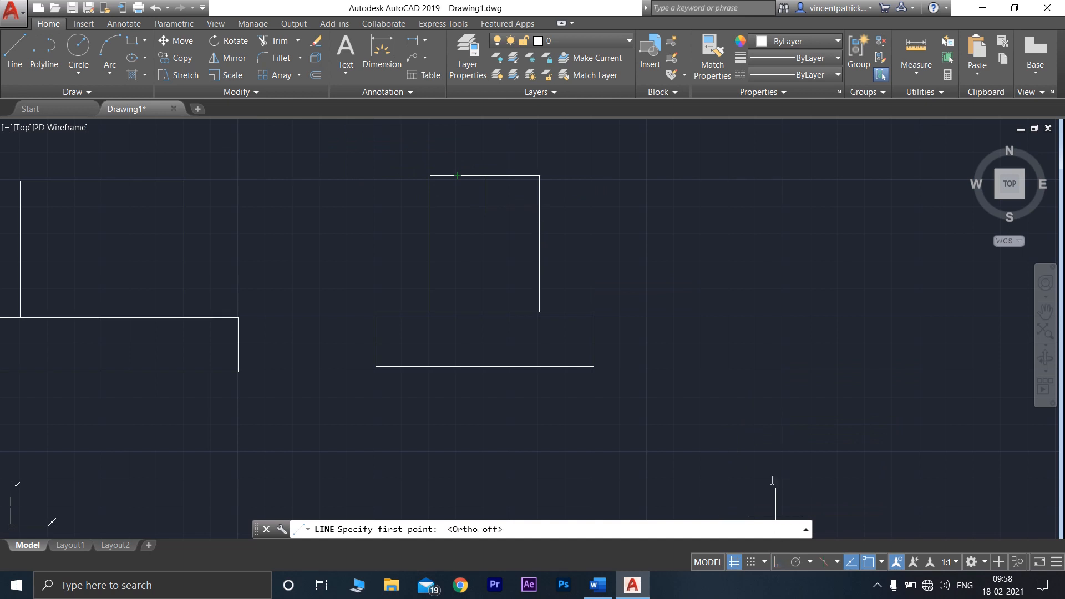
{"action": "left_click", "coordinate": [15, 53]}
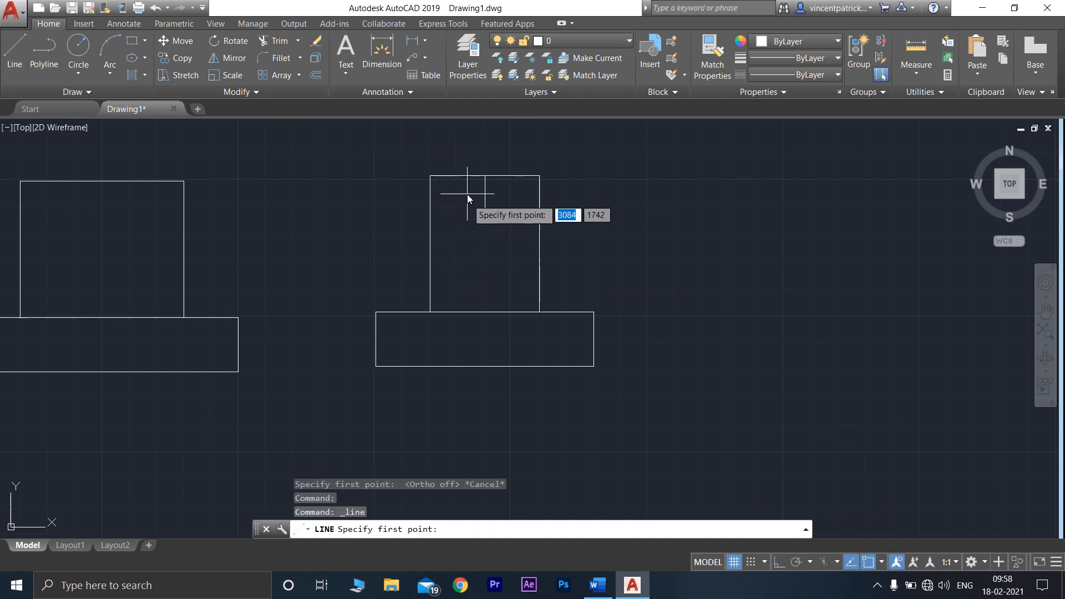
{"action": "left_click", "coordinate": [457, 176]}
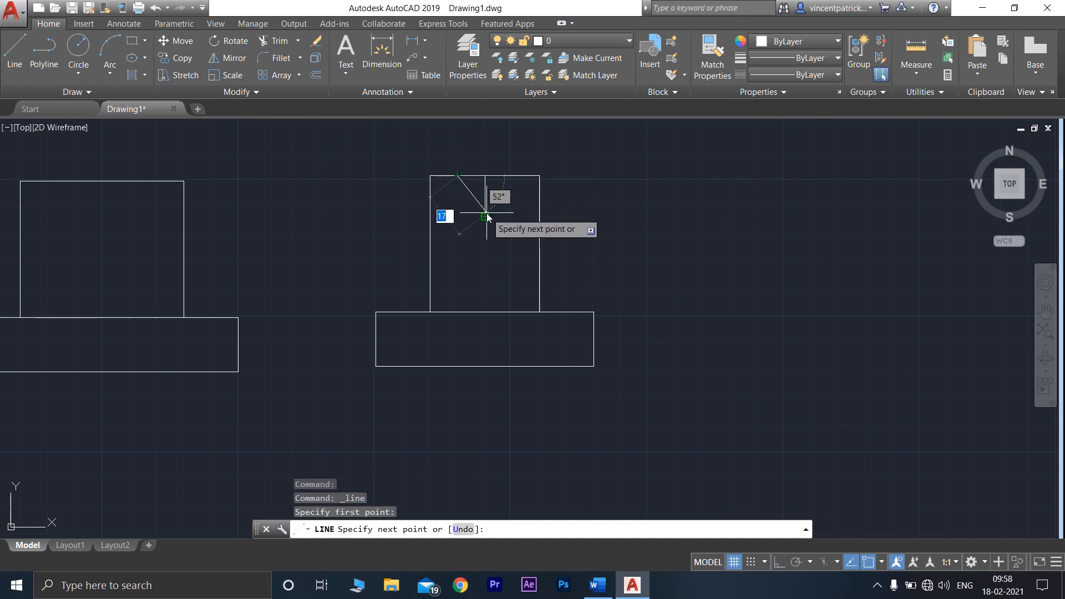
{"action": "left_click", "coordinate": [485, 216]}
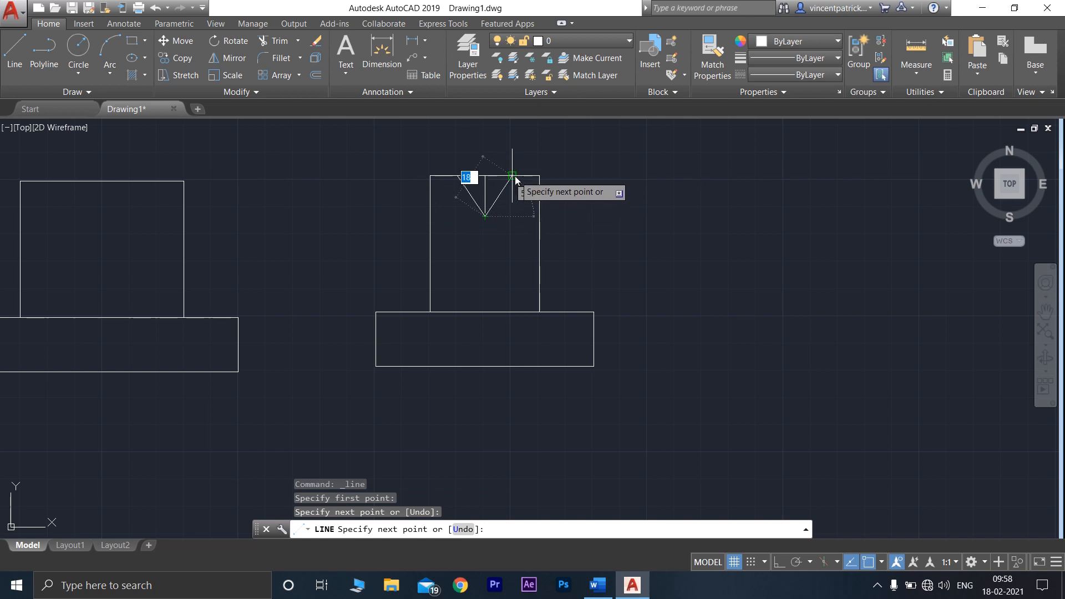
{"action": "left_click", "coordinate": [511, 176]}
{"action": "key", "text": "Return"}
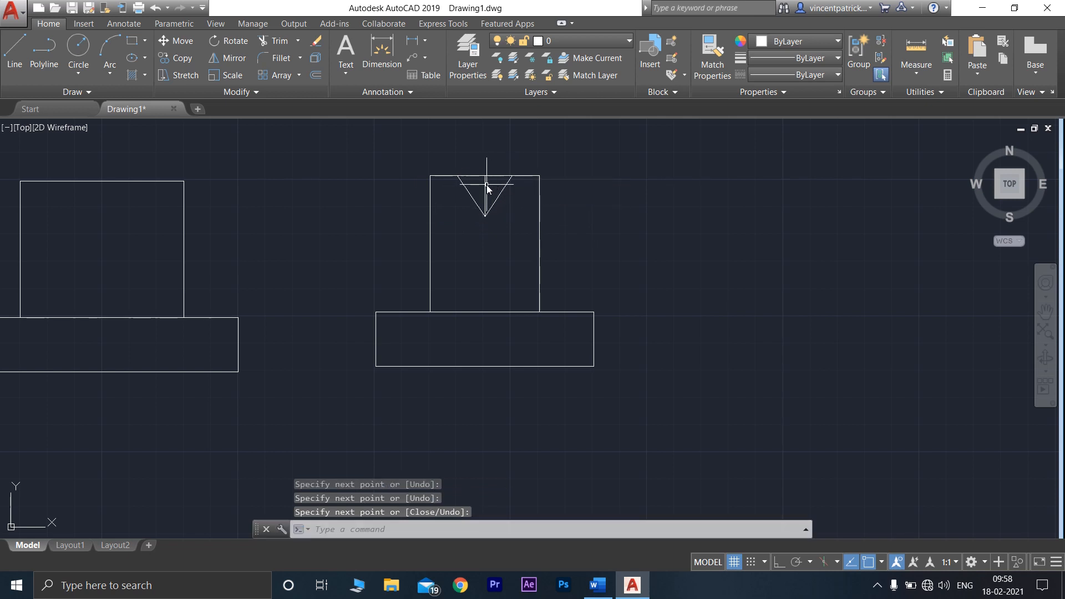
Erase the vertical construction line and the overlapping top segments spanning the V-groove's opening
{"action": "left_click", "coordinate": [486, 187]}
{"action": "key", "text": "Delete"}
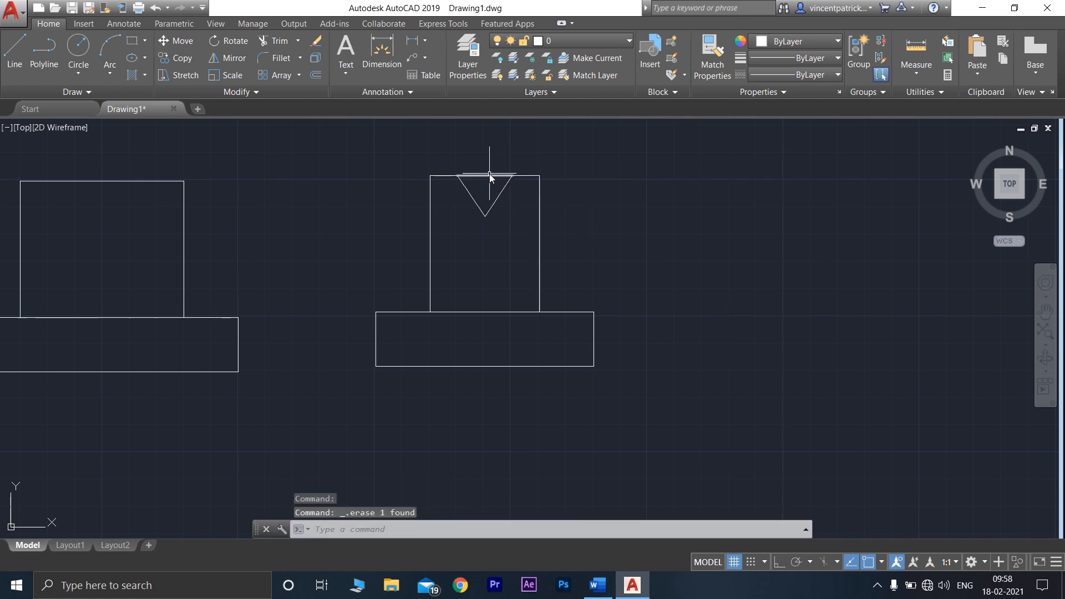
{"action": "left_click", "coordinate": [489, 173]}
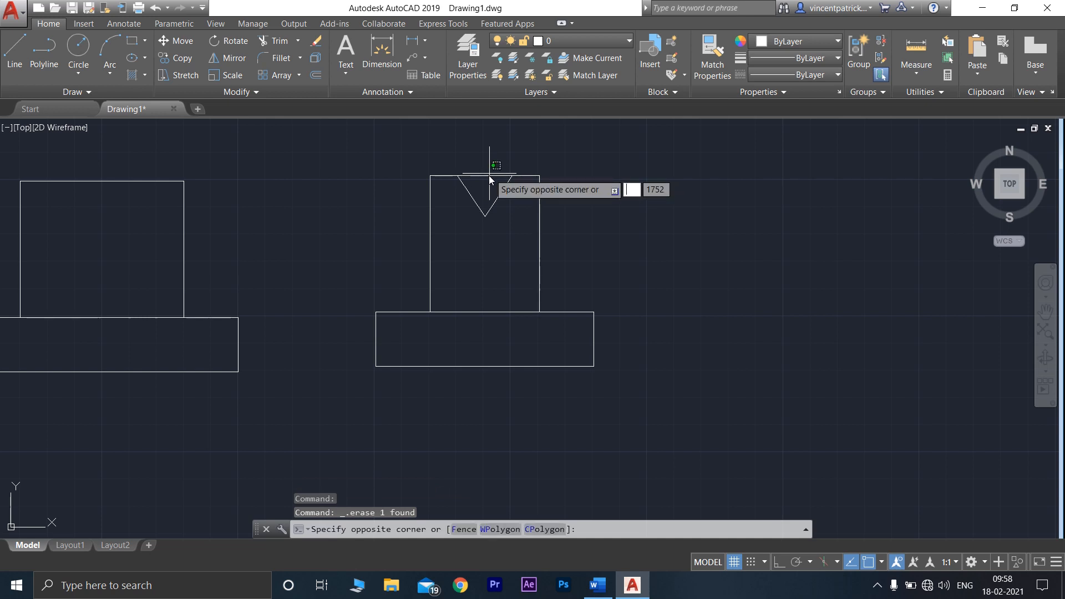
{"action": "key", "text": "Escape"}
{"action": "left_click", "coordinate": [494, 174]}
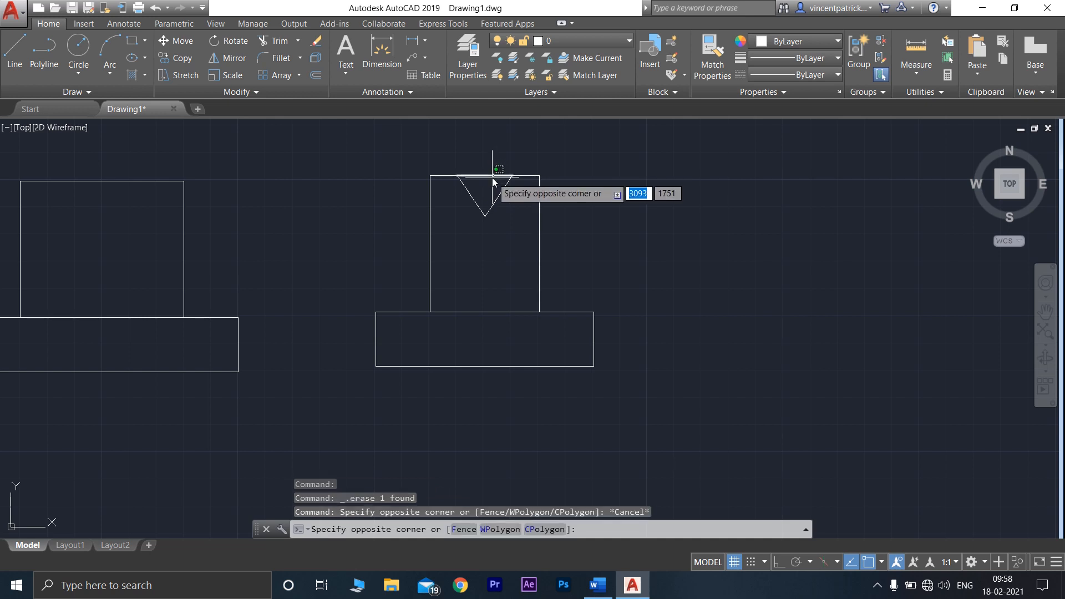
{"action": "left_click", "coordinate": [493, 180]}
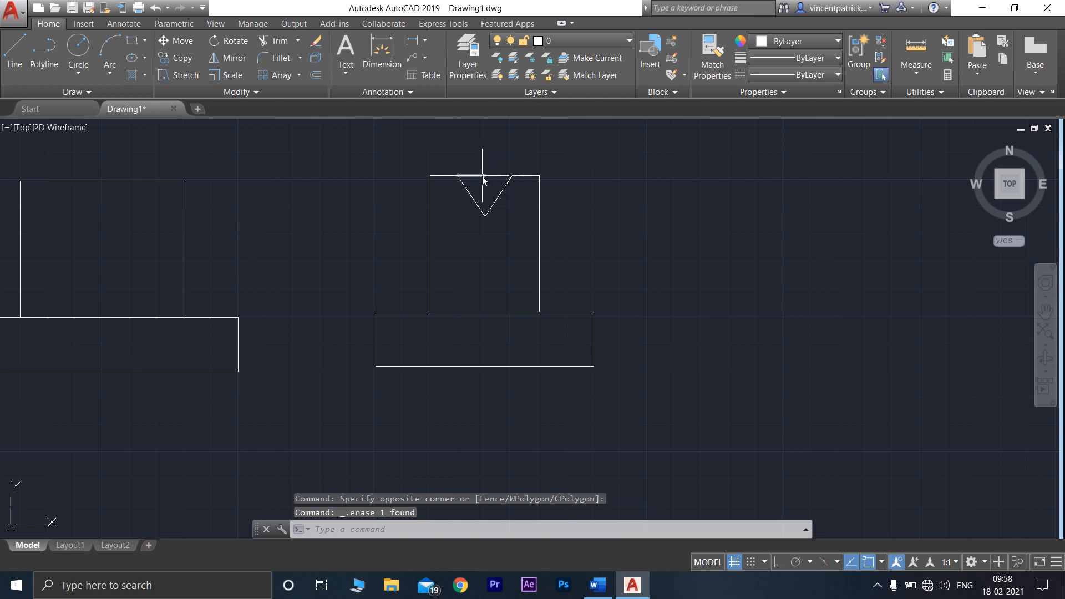
{"action": "key", "text": "Delete"}
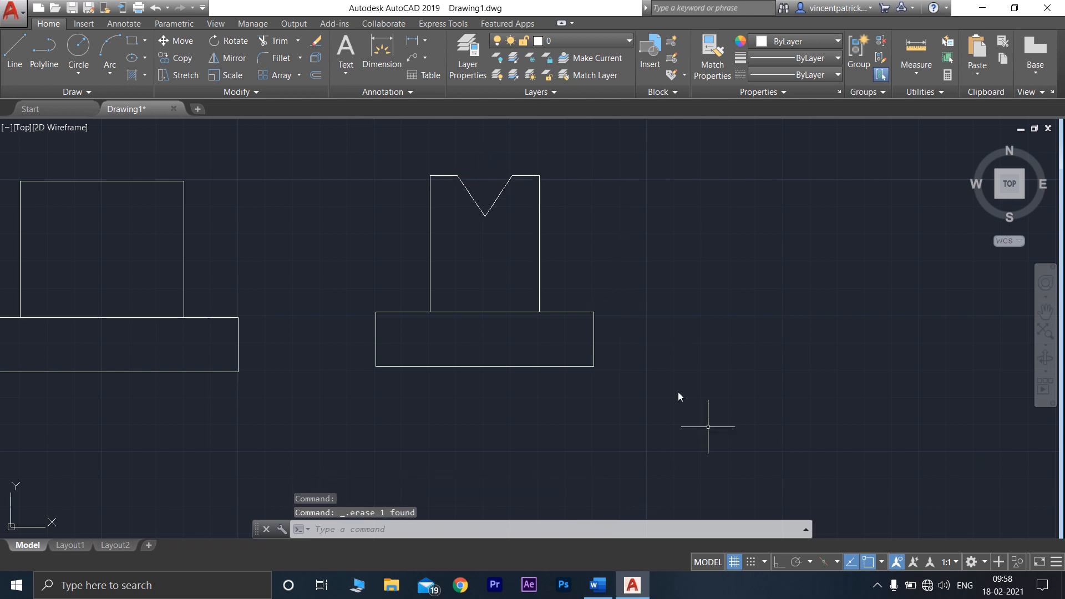
Check the isometric in Word, turn Ortho on, and start a new outline beside the side view: 80 units down, 100 units right
{"action": "left_click", "coordinate": [604, 589]}
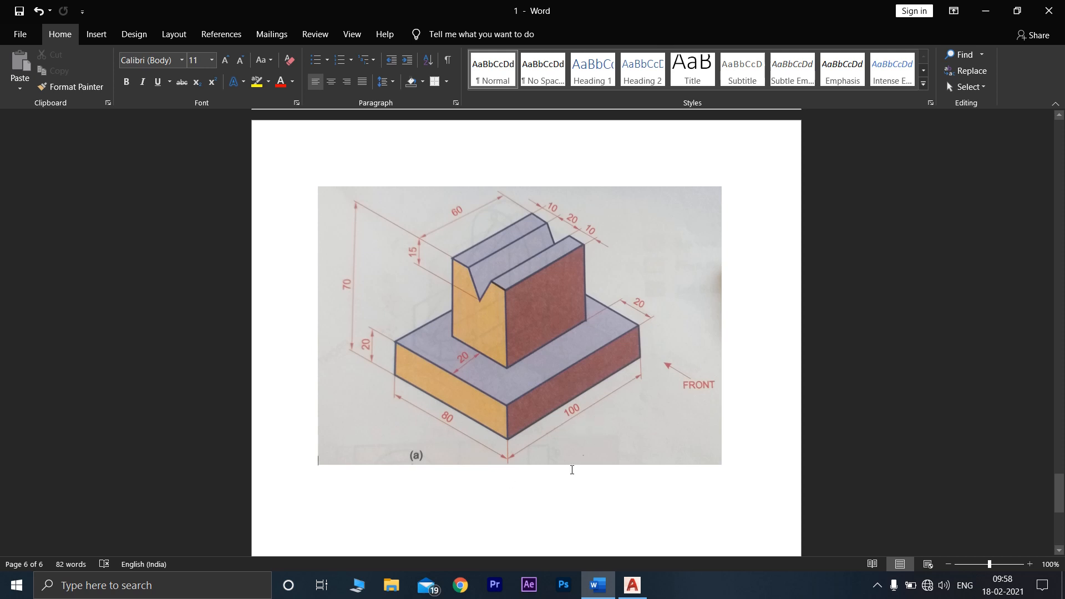
{"action": "left_click", "coordinate": [633, 585]}
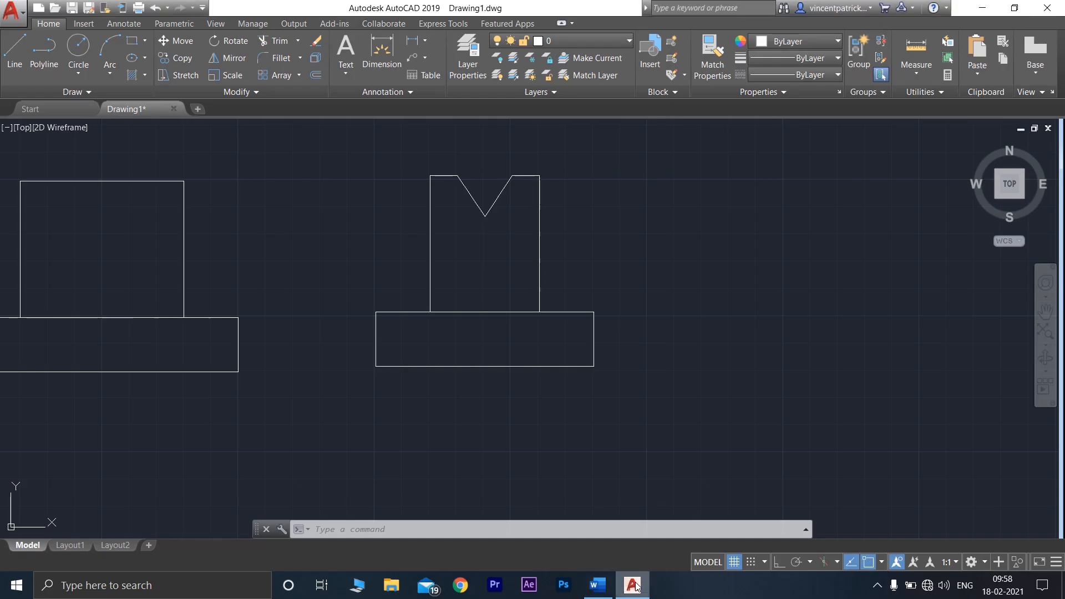
{"action": "scroll", "coordinate": [569, 331], "scroll_direction": "down", "scroll_amount": 2}
{"action": "mouse_move", "coordinate": [696, 317]}
{"action": "middle_mouse_down"}
{"action": "mouse_move", "coordinate": [477, 318]}
{"action": "mouse_move", "coordinate": [426, 334]}
{"action": "middle_mouse_up"}
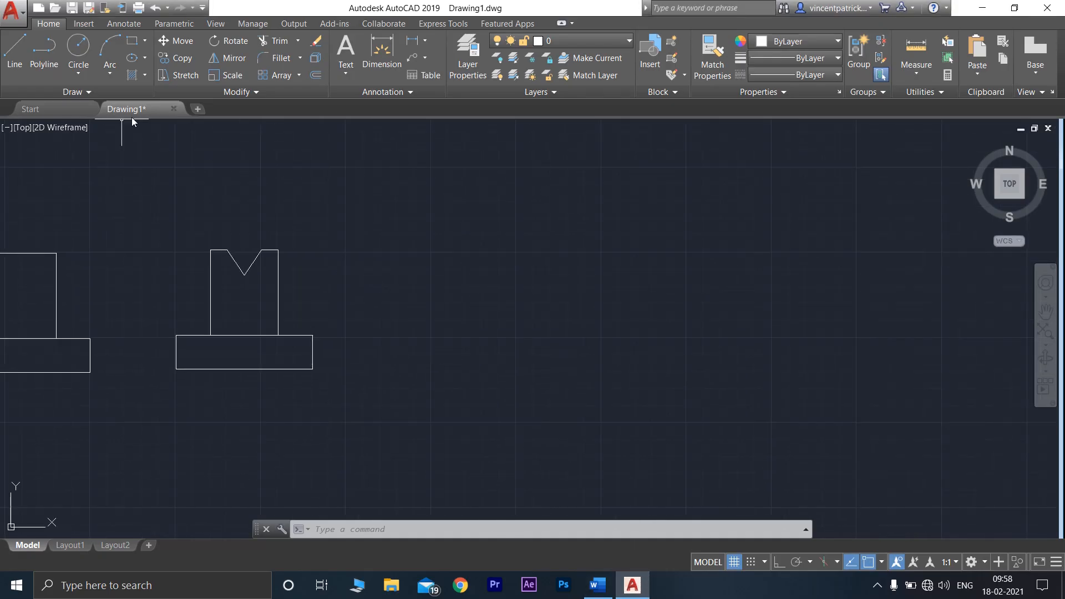
{"action": "left_click", "coordinate": [15, 52]}
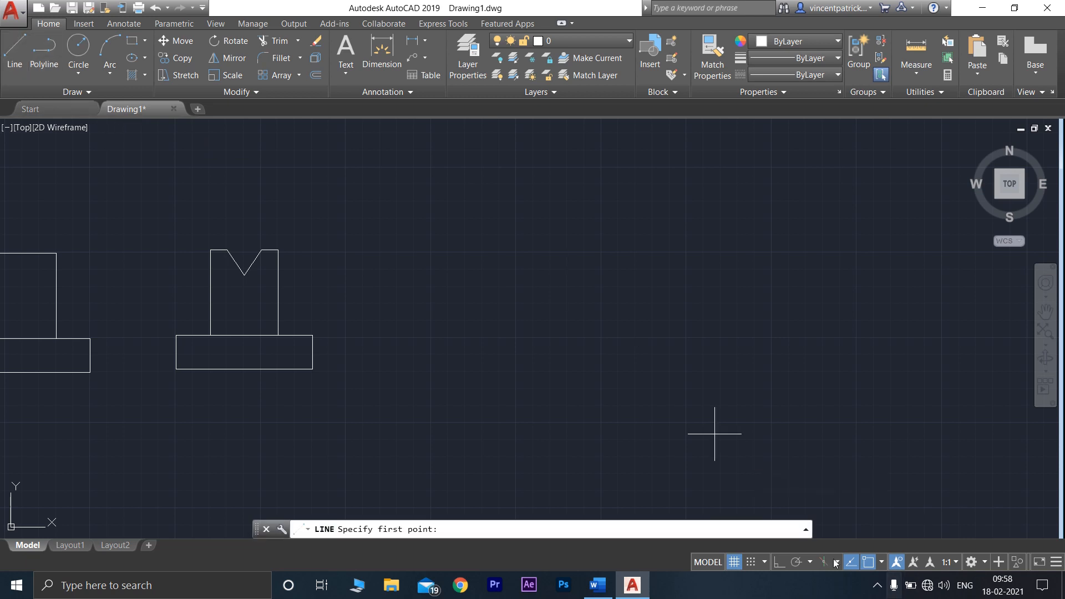
{"action": "left_click", "coordinate": [779, 562]}
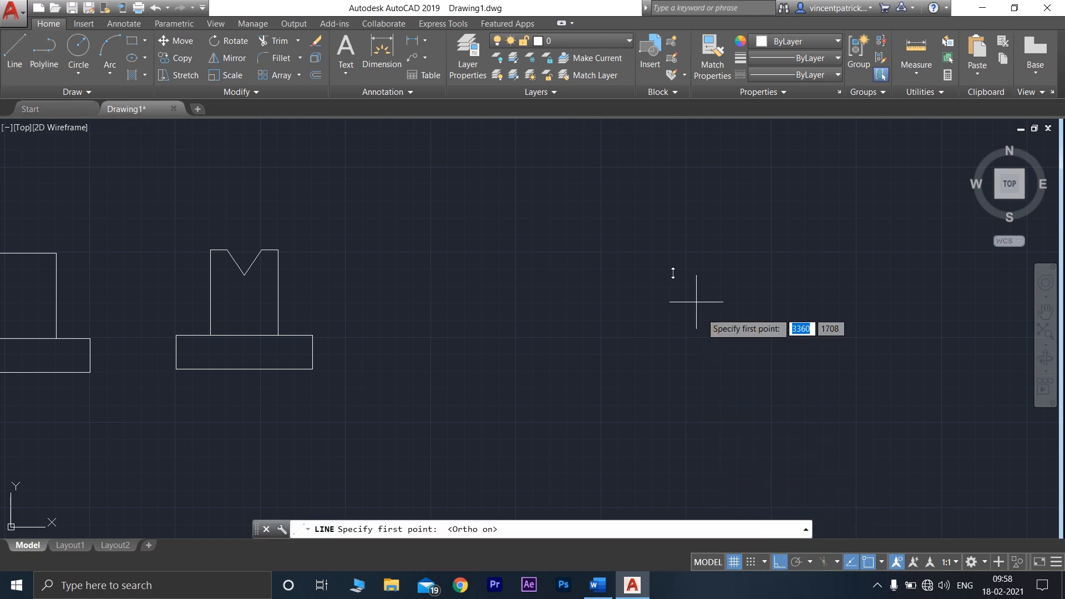
{"action": "left_click", "coordinate": [434, 253]}
{"action": "type", "text": "8"}
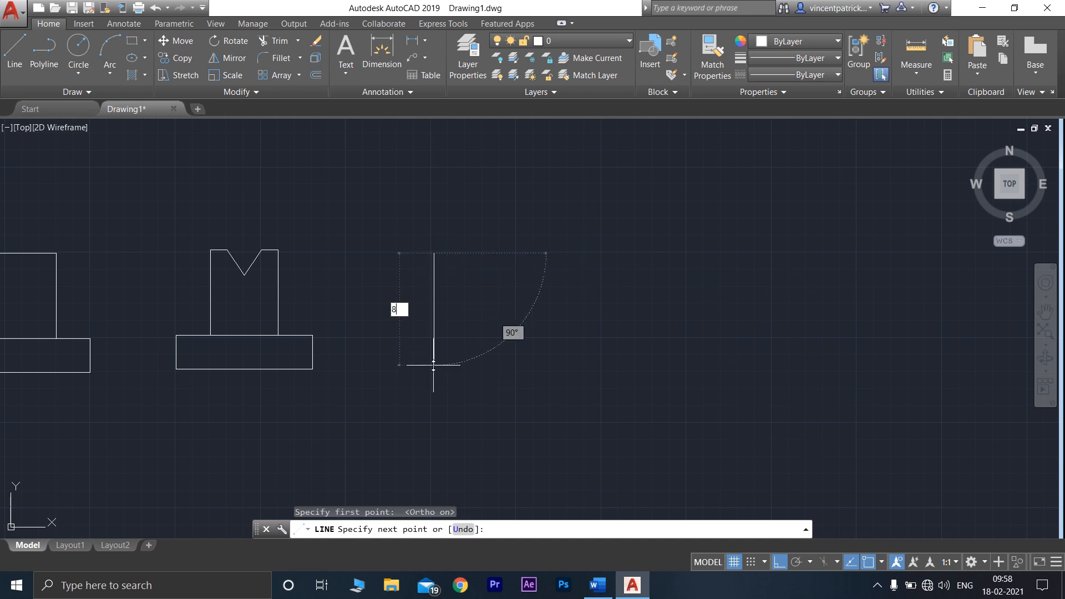
{"action": "type", "text": "0"}
{"action": "key", "text": "Return"}
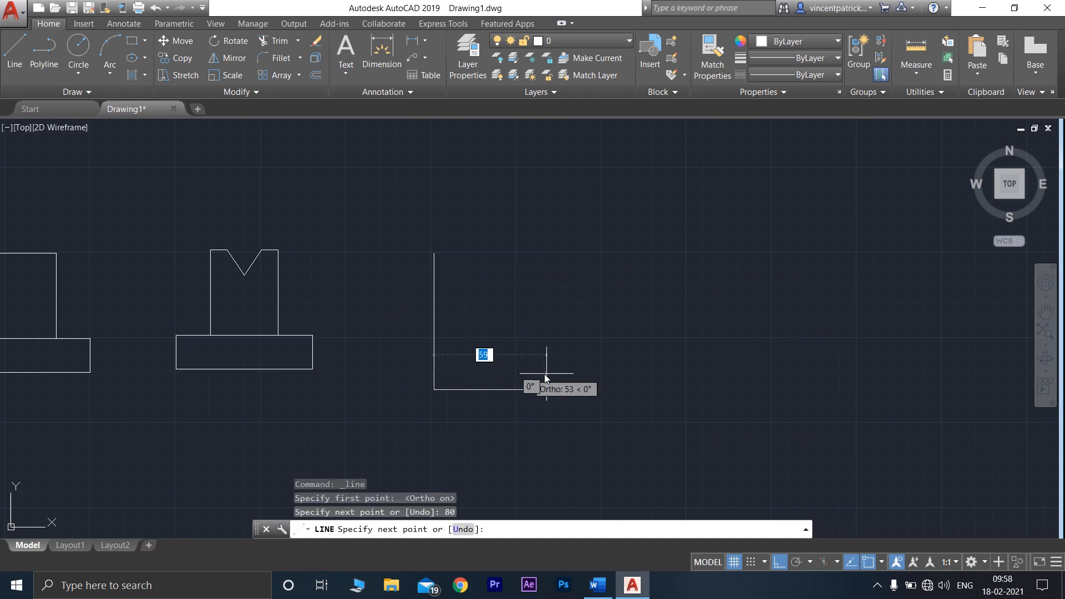
{"action": "type", "text": "100"}
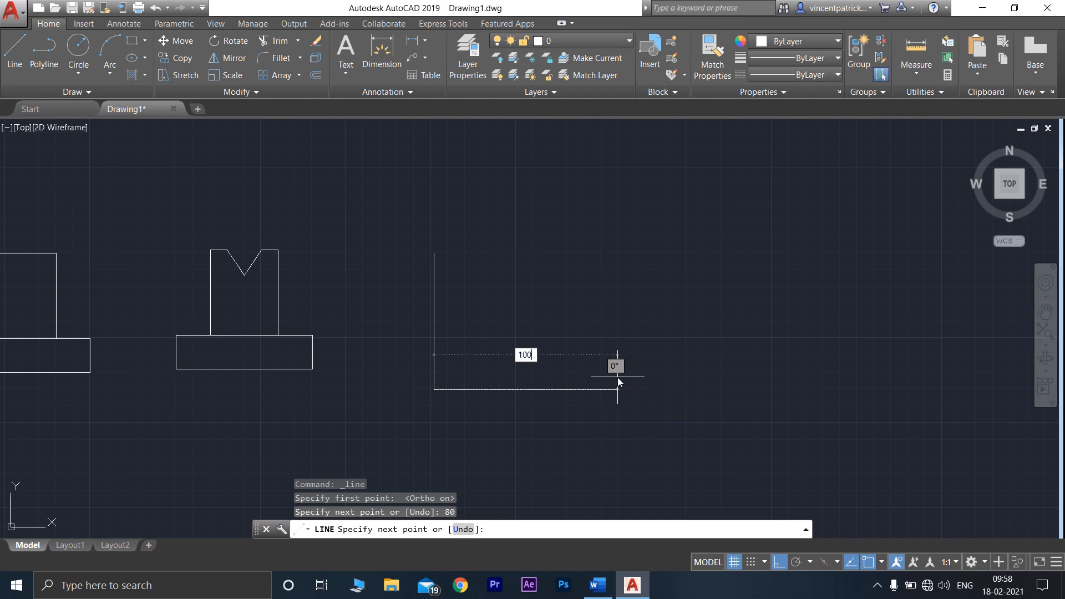
{"action": "key", "text": "Return"}
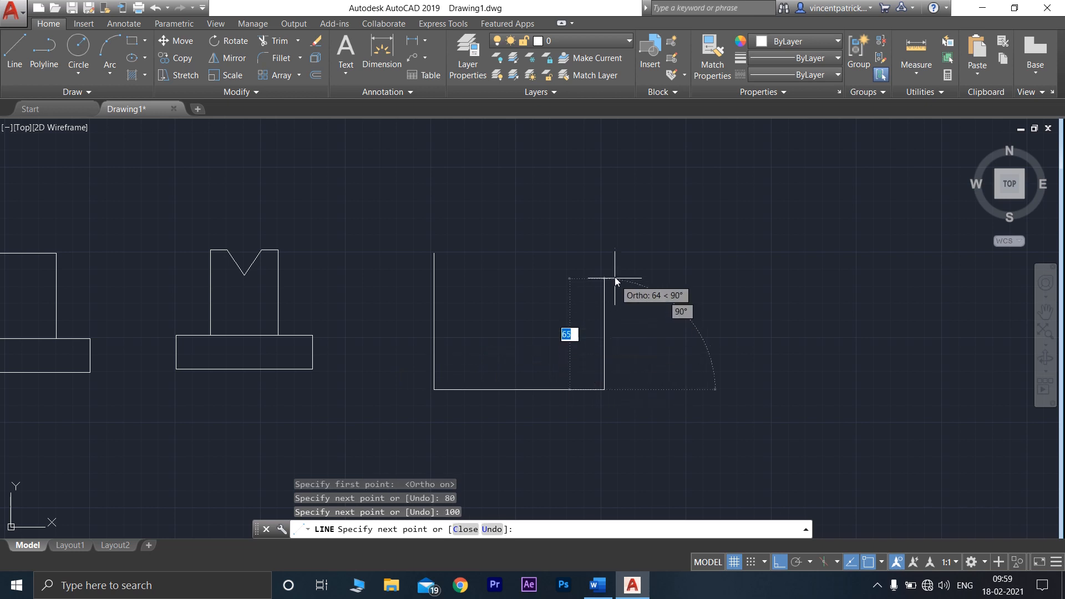
Complete the top view's 100 by 80 outline by drawing 80 units up and closing it at the upper-left corner
{"action": "type", "text": "80"}
{"action": "key", "text": "Return"}
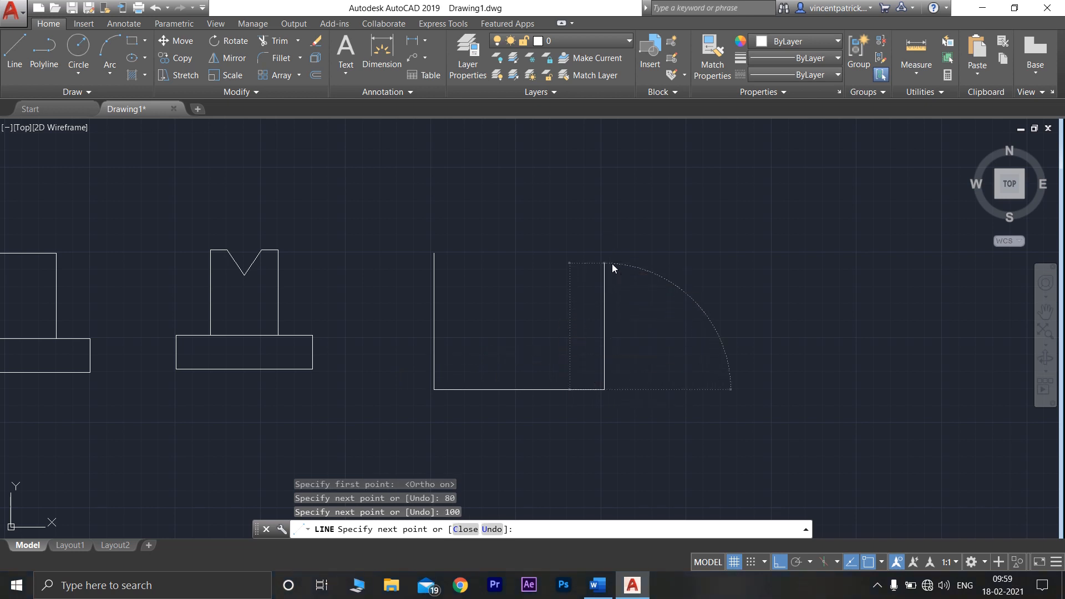
{"action": "left_click", "coordinate": [435, 254]}
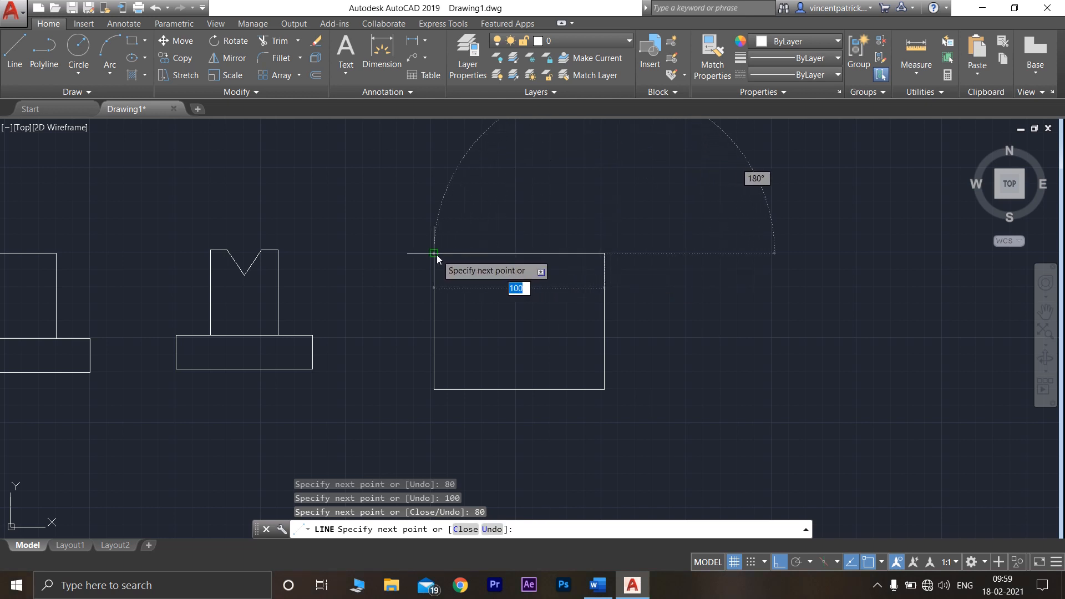
{"action": "key", "text": "Return"}
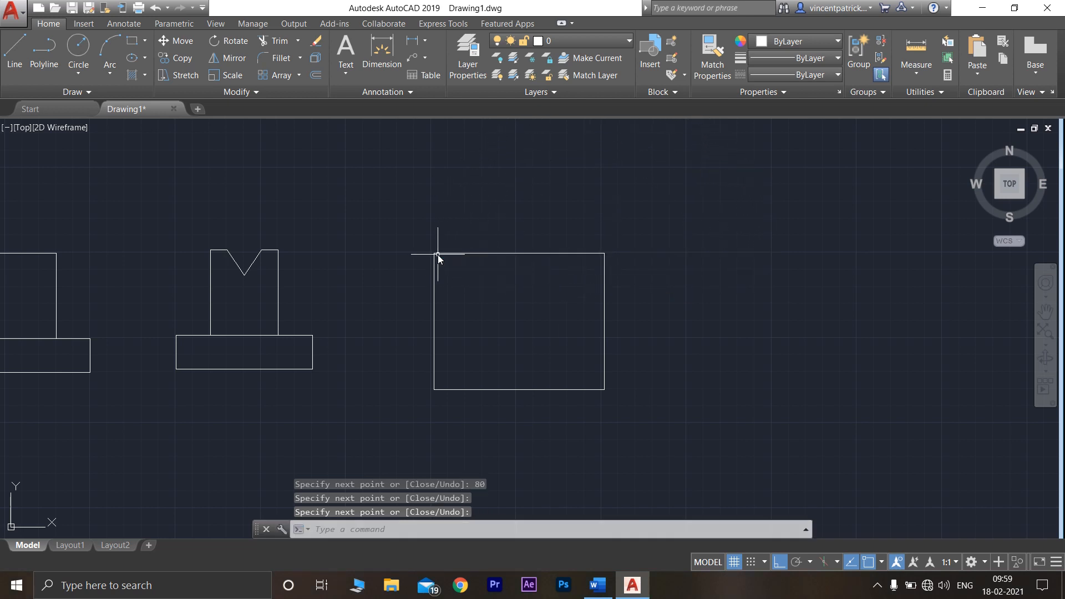
Check the isometric in Word, and in AutoCAD draw construction lines from the outline's upper-left corner: 20 units right, about 64 down
{"action": "left_click", "coordinate": [597, 585]}
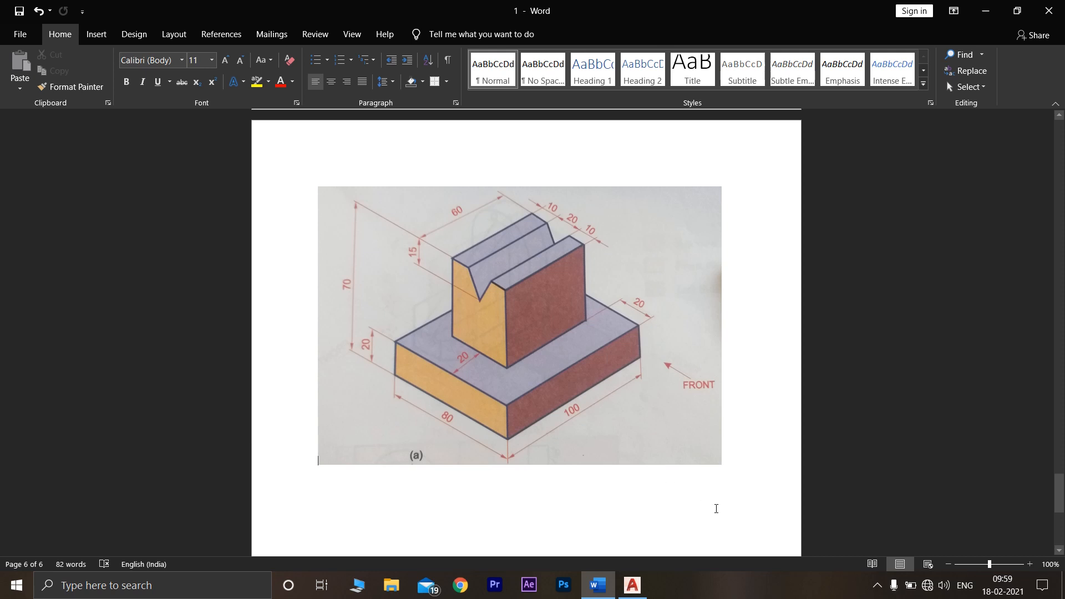
{"action": "left_click", "coordinate": [632, 585]}
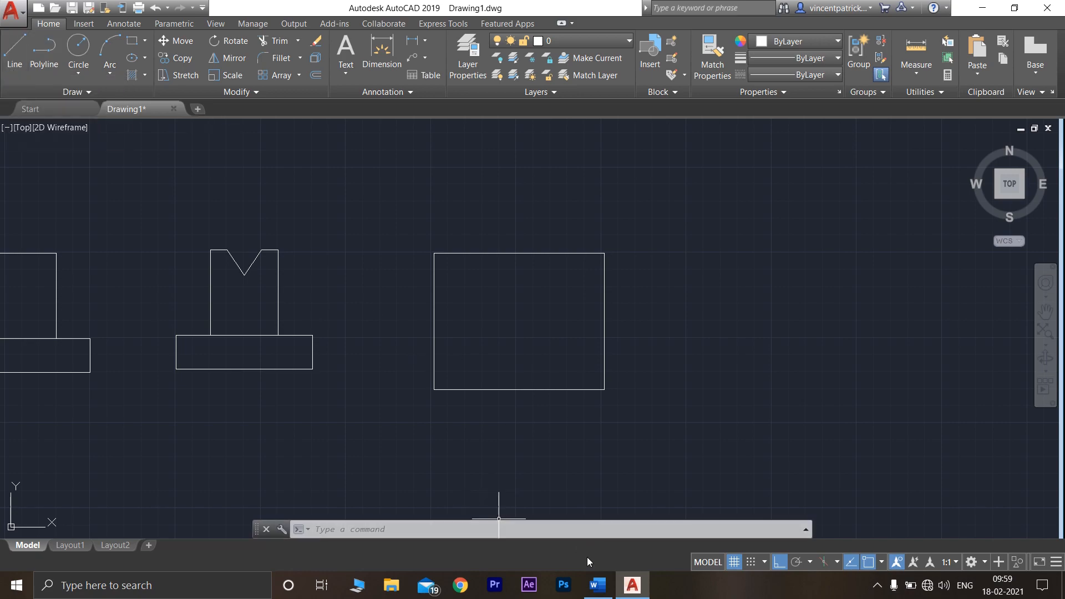
{"action": "left_click", "coordinate": [597, 585]}
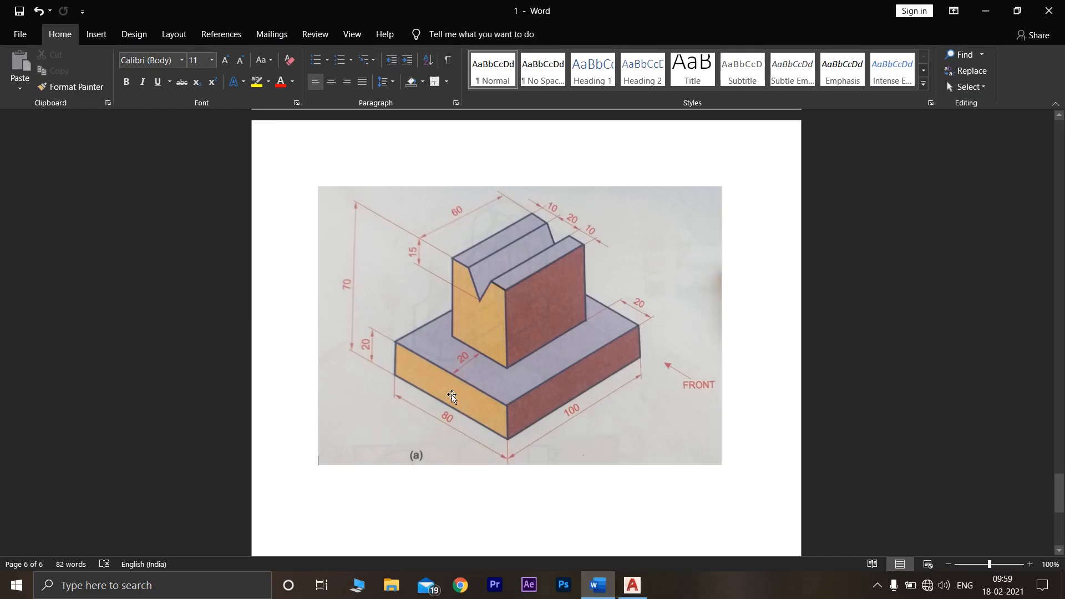
{"action": "left_click", "coordinate": [641, 591]}
{"action": "type", "text": "l"}
{"action": "key", "text": "Return"}
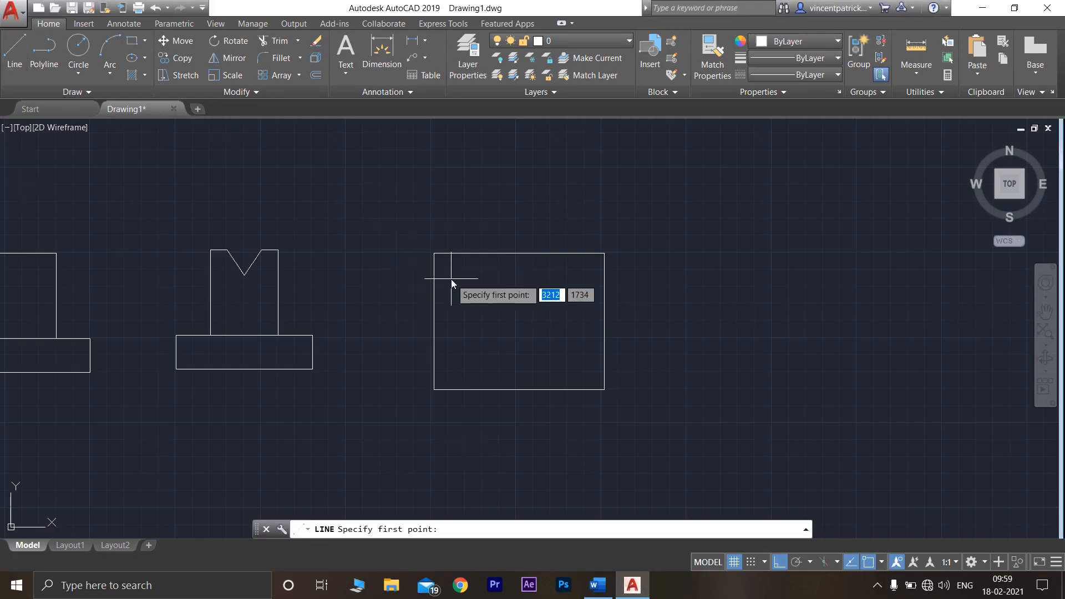
{"action": "left_click", "coordinate": [434, 253]}
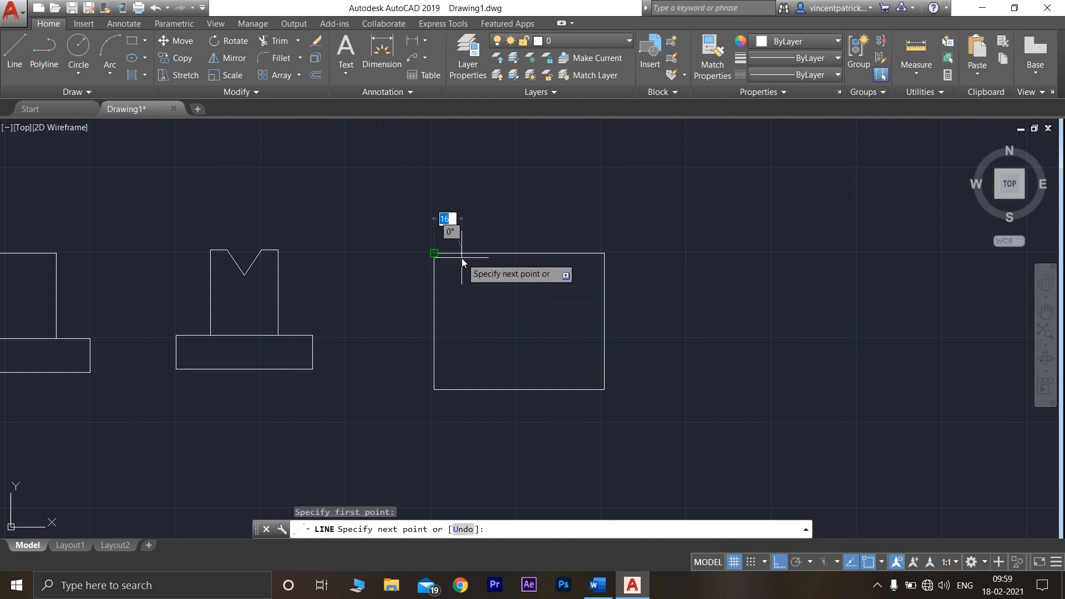
{"action": "type", "text": "20"}
{"action": "key", "text": "Return"}
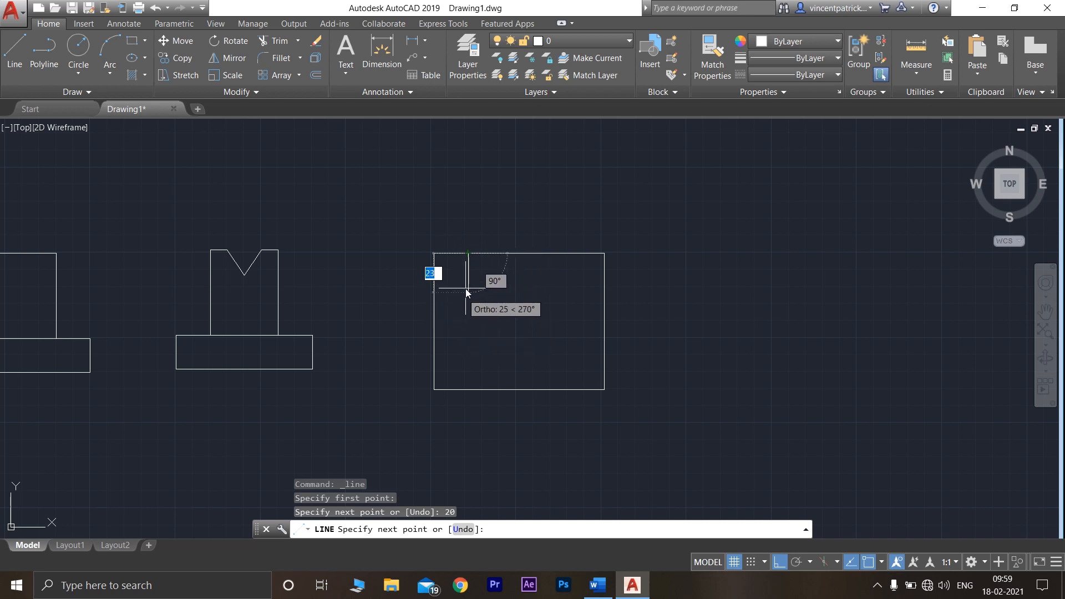
{"action": "left_click", "coordinate": [473, 362]}
{"action": "key", "text": "Return"}
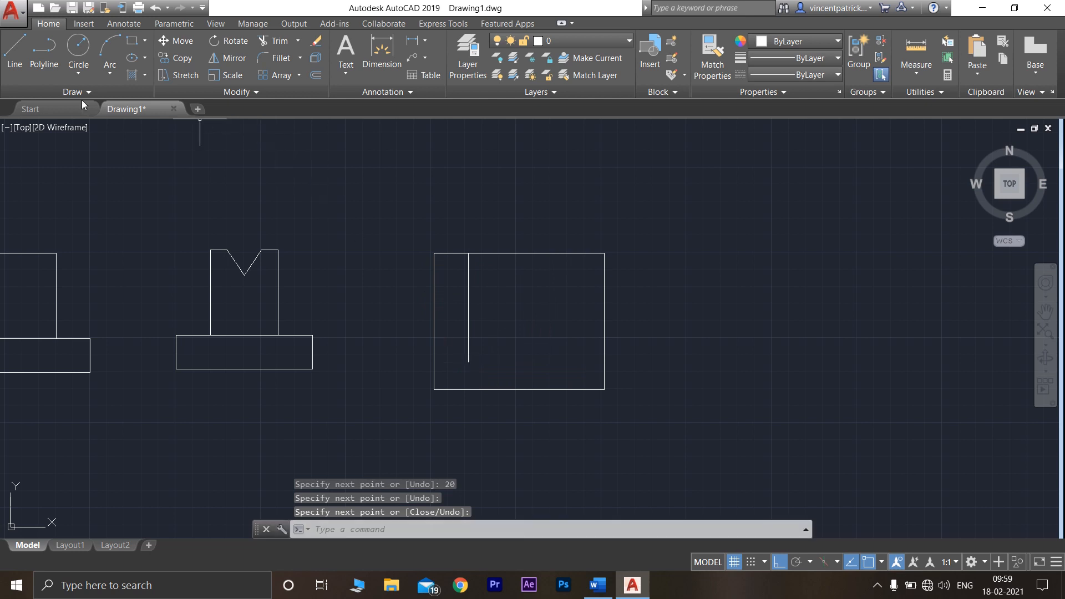
Draw construction lines from the outline's upper-left corner: 20 units down, then right across the vertical construction line
{"action": "left_click", "coordinate": [14, 53]}
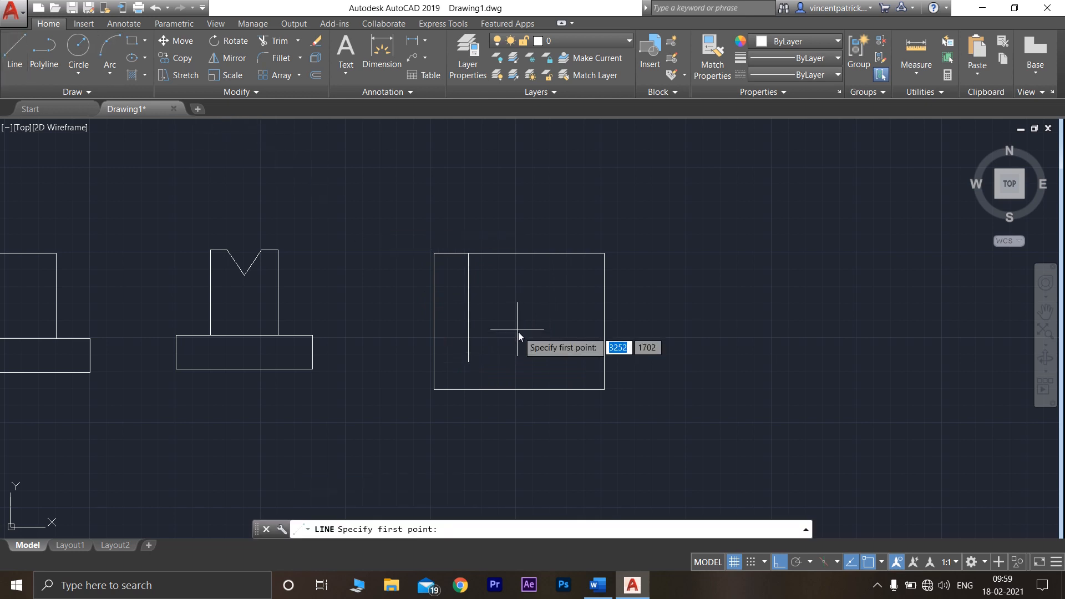
{"action": "left_click", "coordinate": [434, 255]}
{"action": "type", "text": "20"}
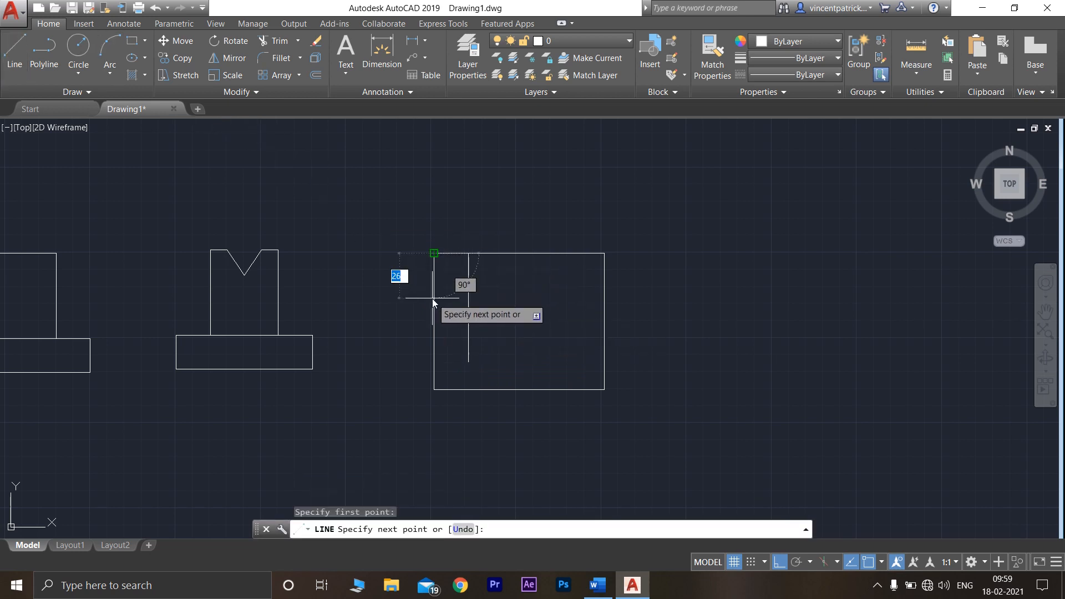
{"action": "key", "text": "Return"}
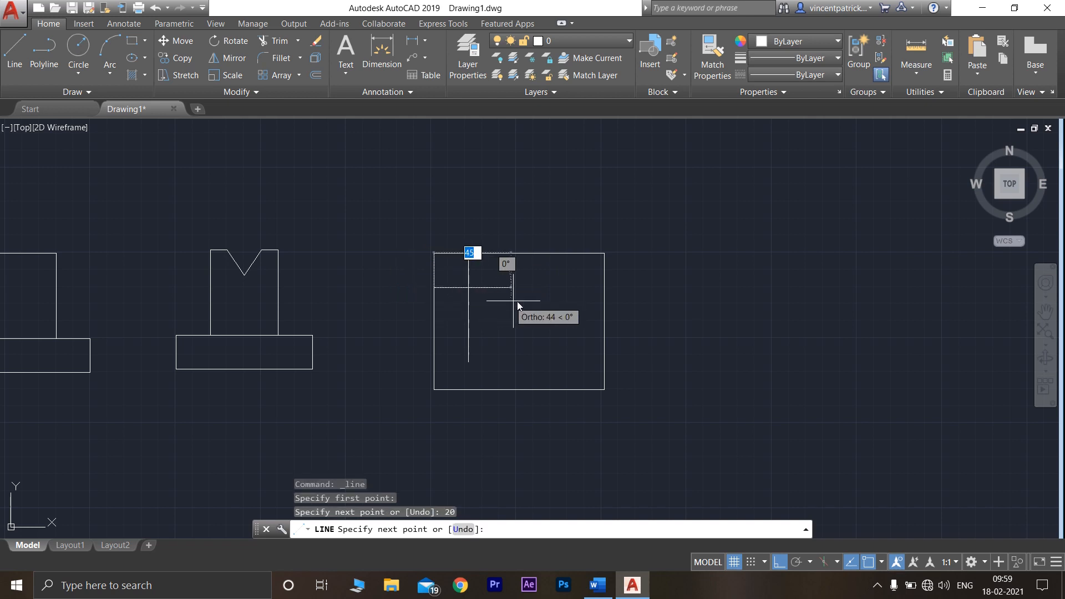
{"action": "left_click", "coordinate": [528, 301]}
{"action": "key", "text": "Return"}
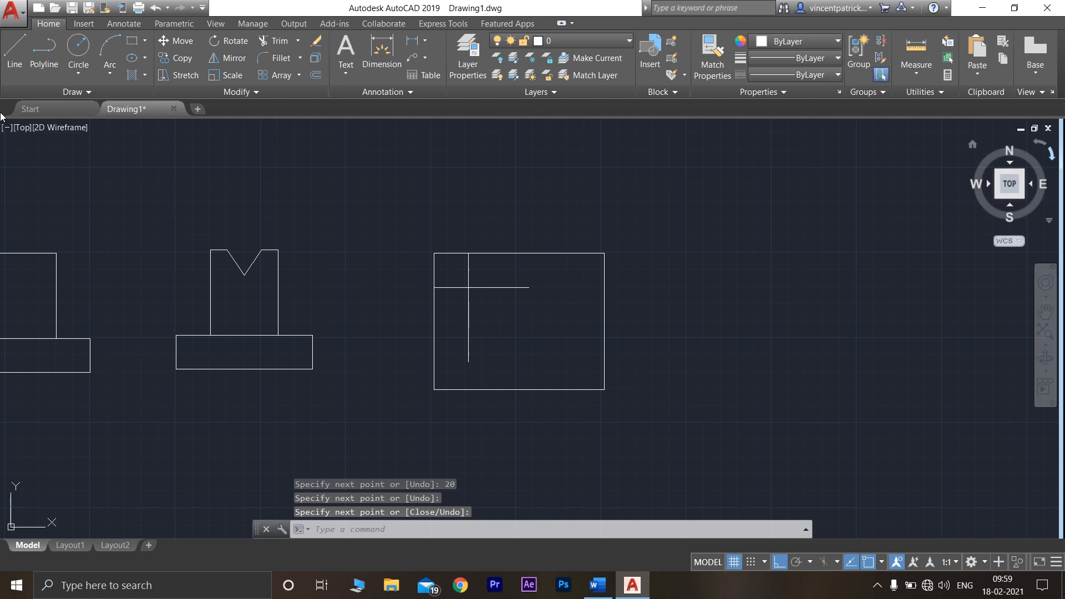
Check the isometric in Word, and in AutoCAD draw the block's 60 by 40 rectangle starting from the construction lines' intersection
{"action": "left_click", "coordinate": [3, 64]}
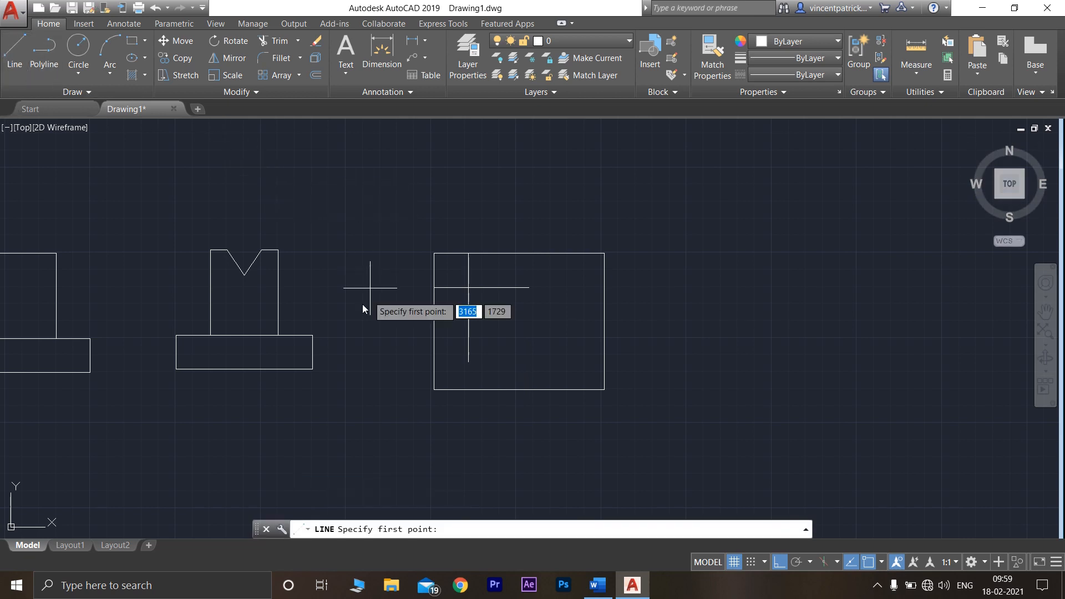
{"action": "left_click", "coordinate": [596, 585]}
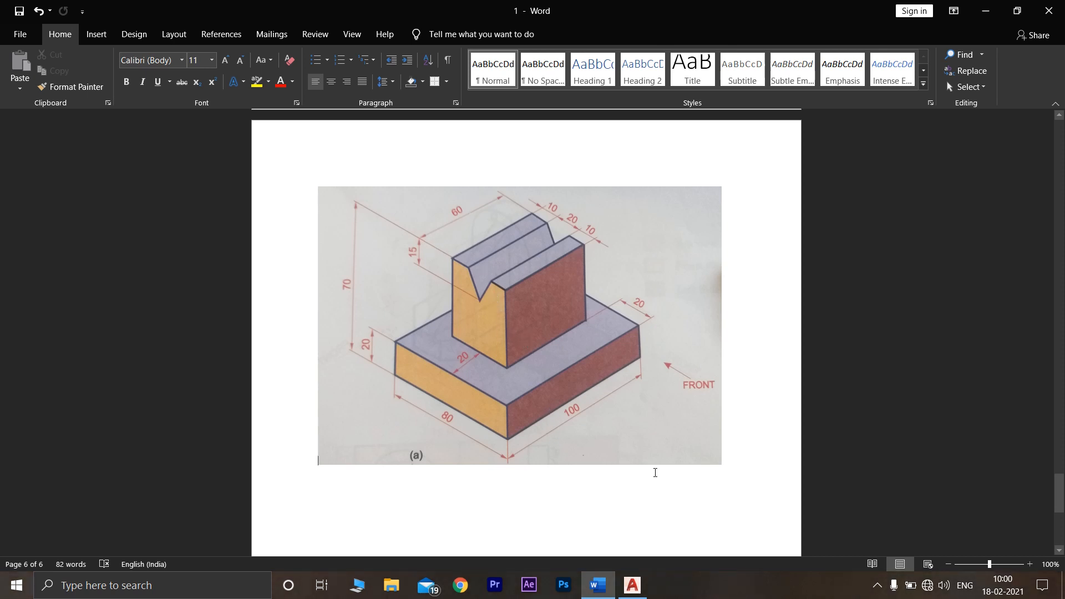
{"action": "left_click", "coordinate": [632, 585]}
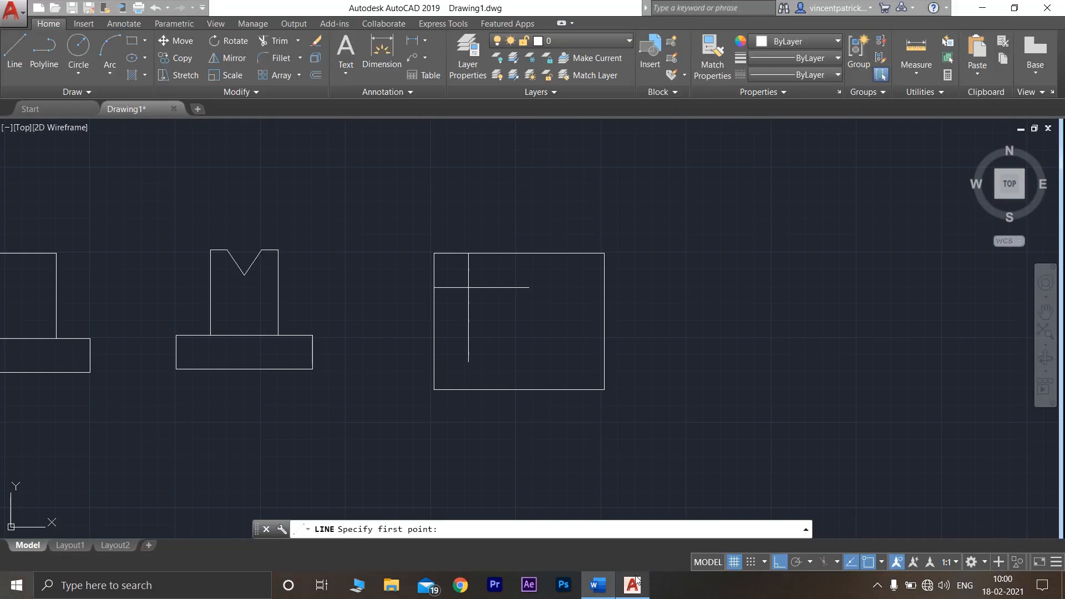
{"action": "left_click", "coordinate": [14, 52]}
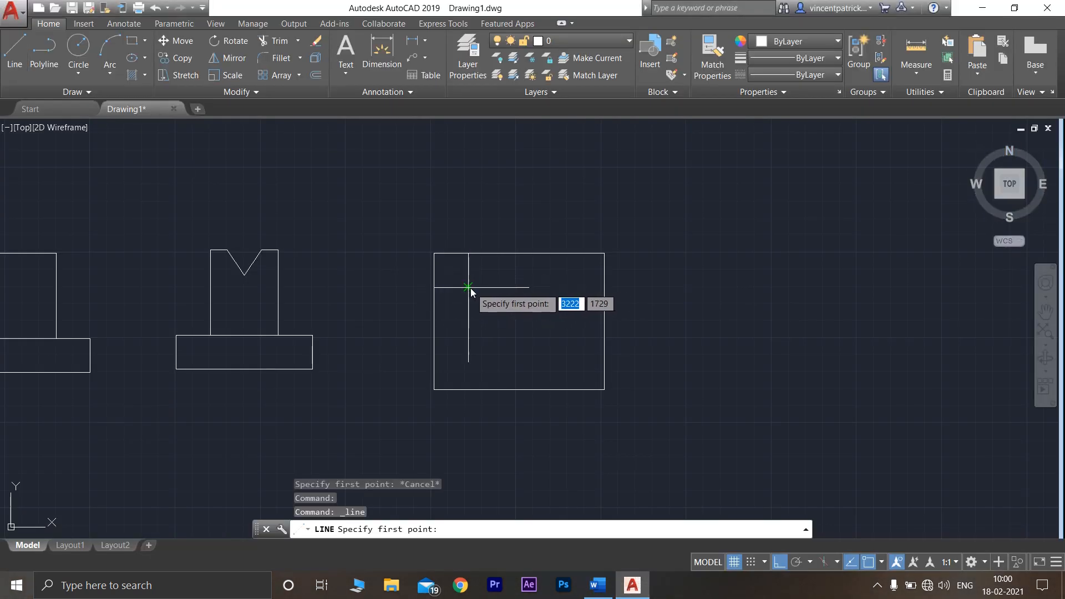
{"action": "left_click", "coordinate": [468, 287]}
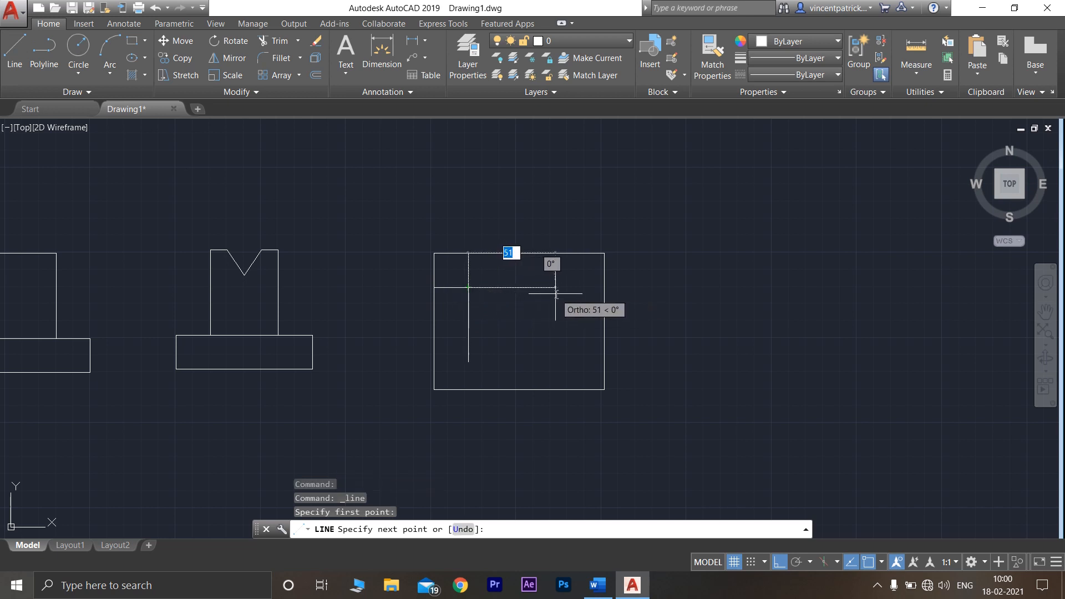
{"action": "type", "text": "60"}
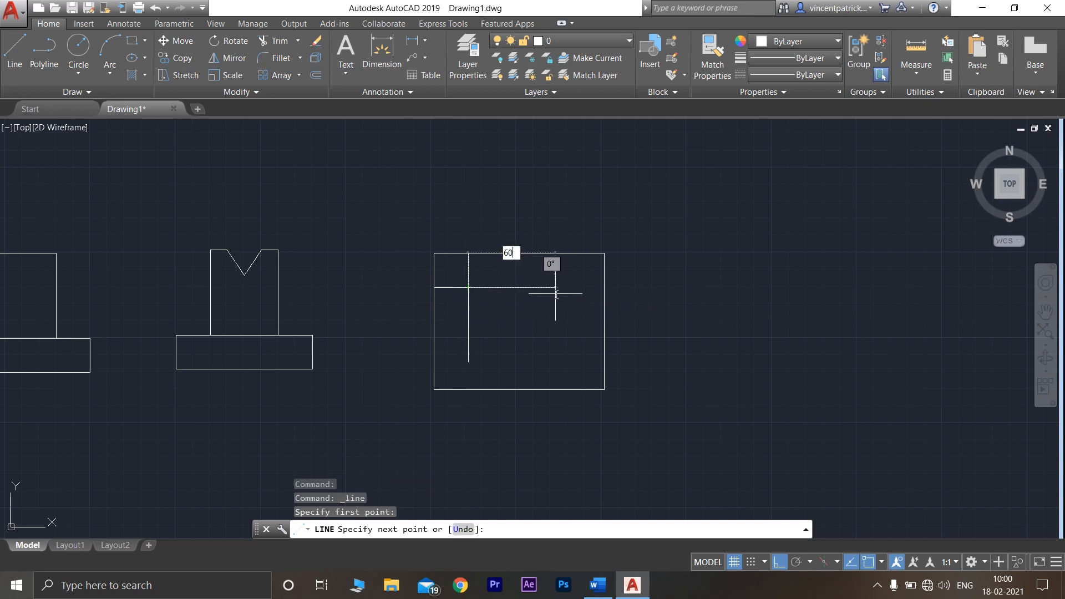
{"action": "key", "text": "Return"}
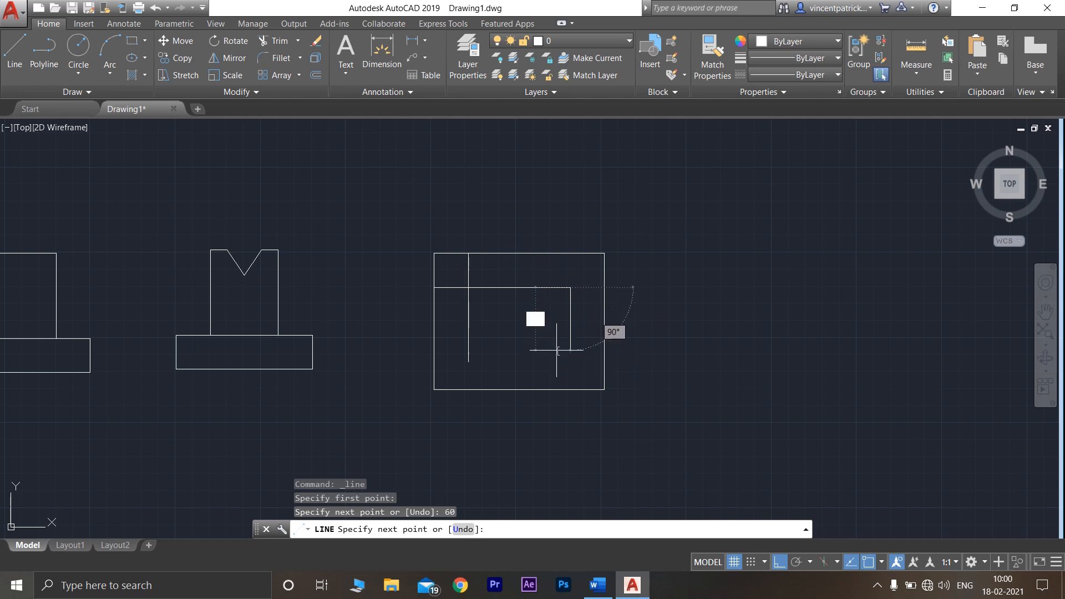
{"action": "type", "text": "40"}
{"action": "key", "text": "Return"}
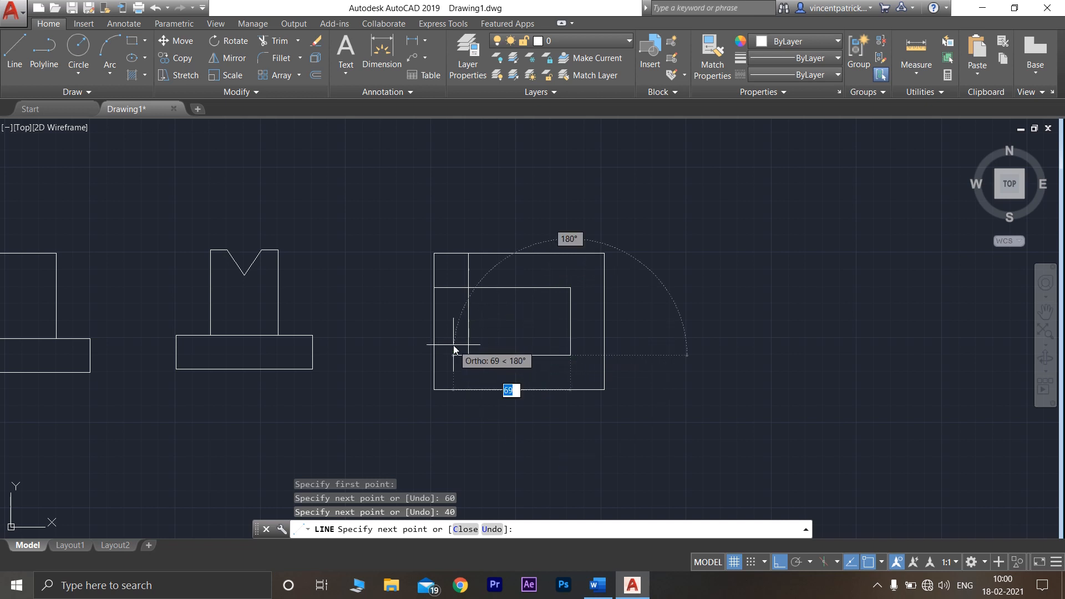
{"action": "type", "text": "6"}
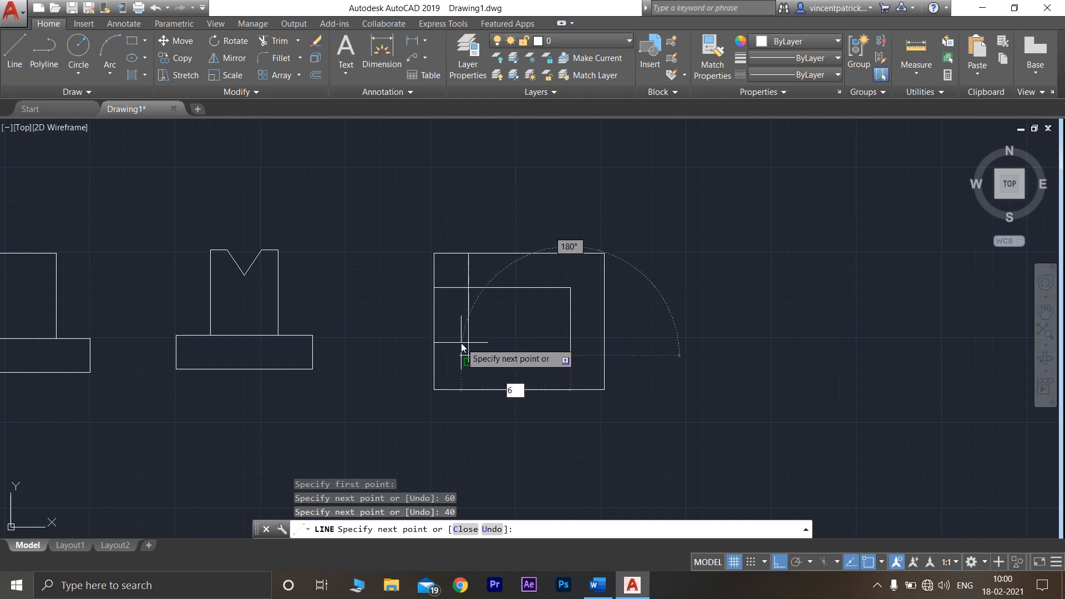
{"action": "type", "text": "0"}
{"action": "key", "text": "Return"}
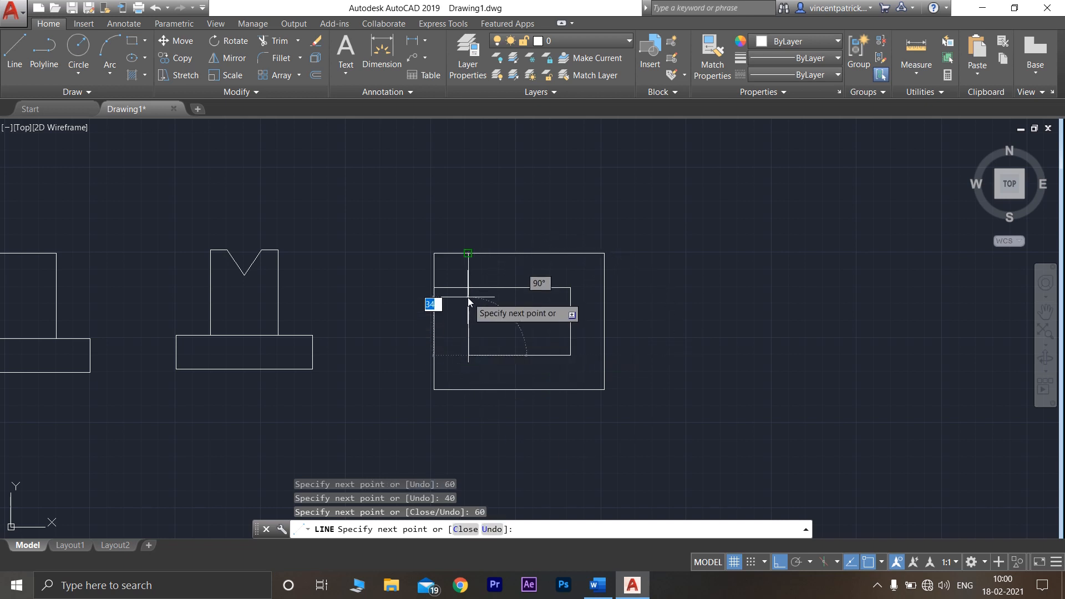
{"action": "key", "text": "Return"}
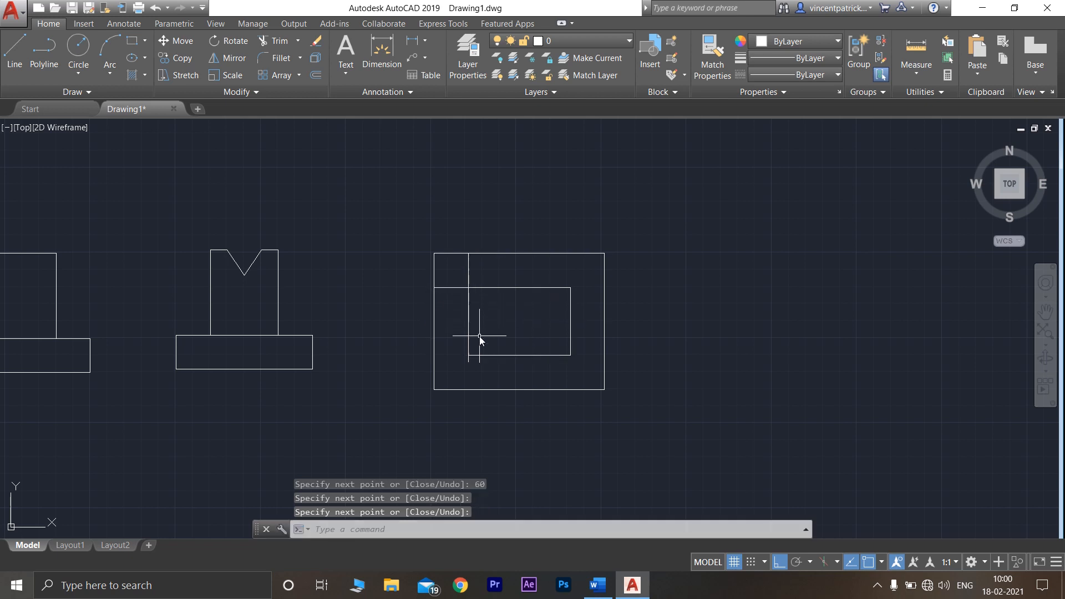
Erase the vertical and horizontal construction lines that extend beyond the inner rectangle in the top view
{"action": "left_click", "coordinate": [470, 360]}
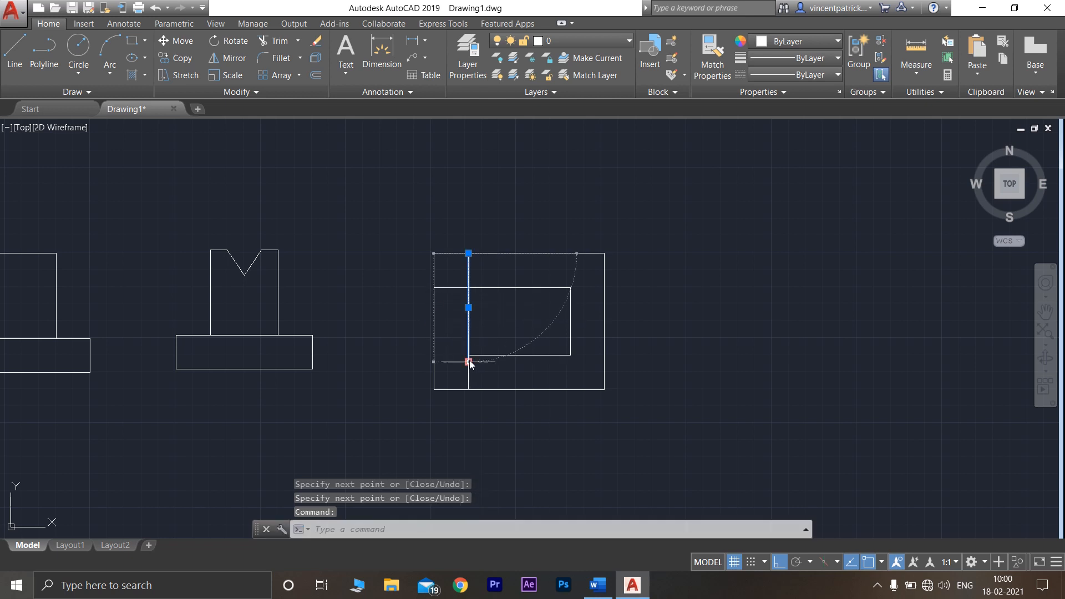
{"action": "mouse_move", "coordinate": [469, 362]}
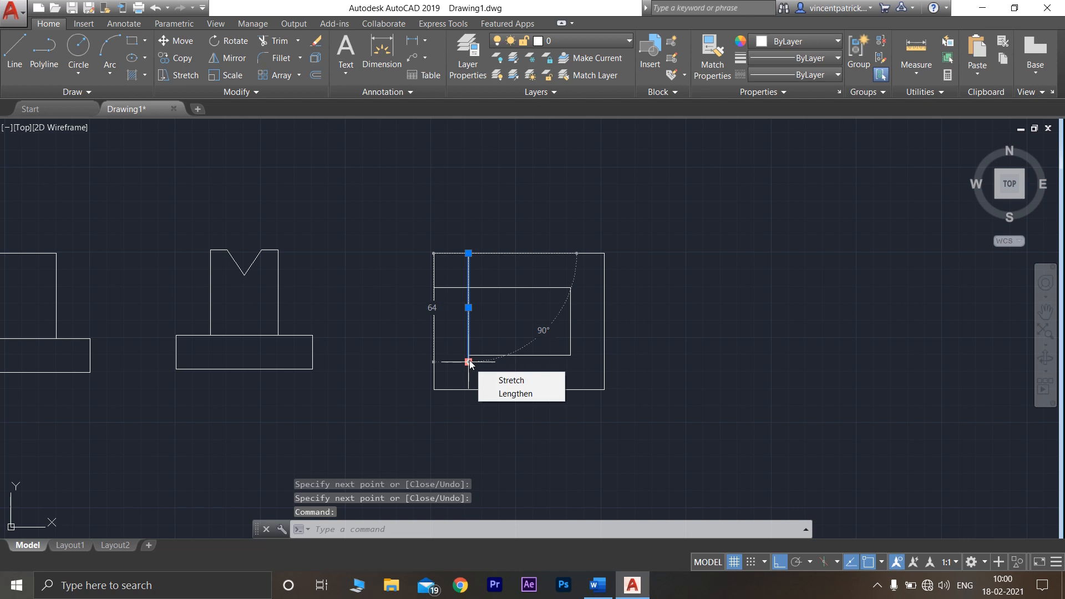
{"action": "key", "text": "Delete"}
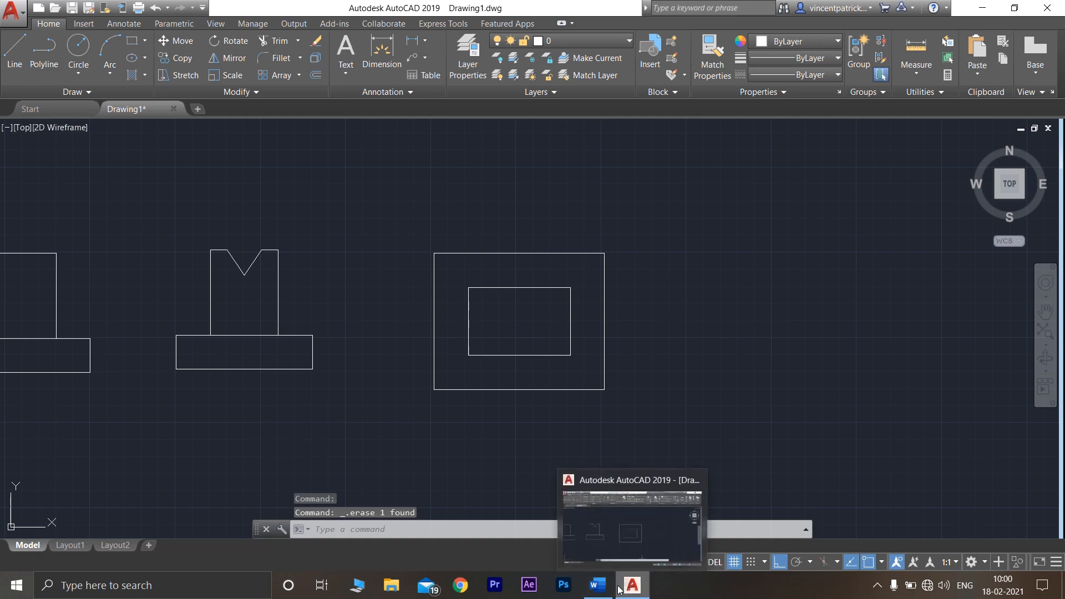
Check the isometric in Word, and in AutoCAD erase the inner rectangle's left and right sides
{"action": "left_click", "coordinate": [597, 585]}
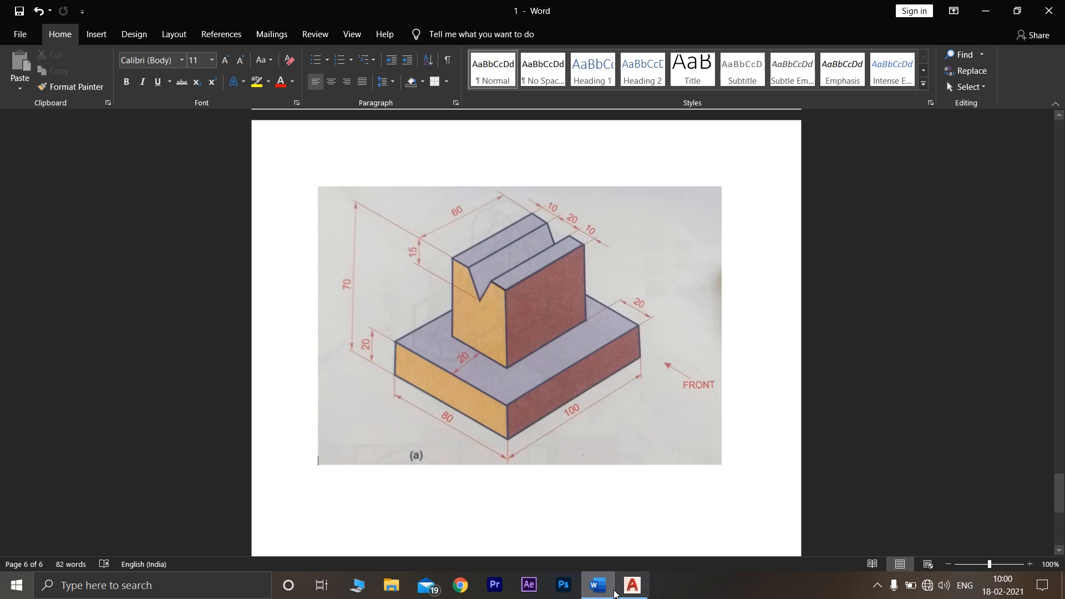
{"action": "left_click", "coordinate": [631, 586]}
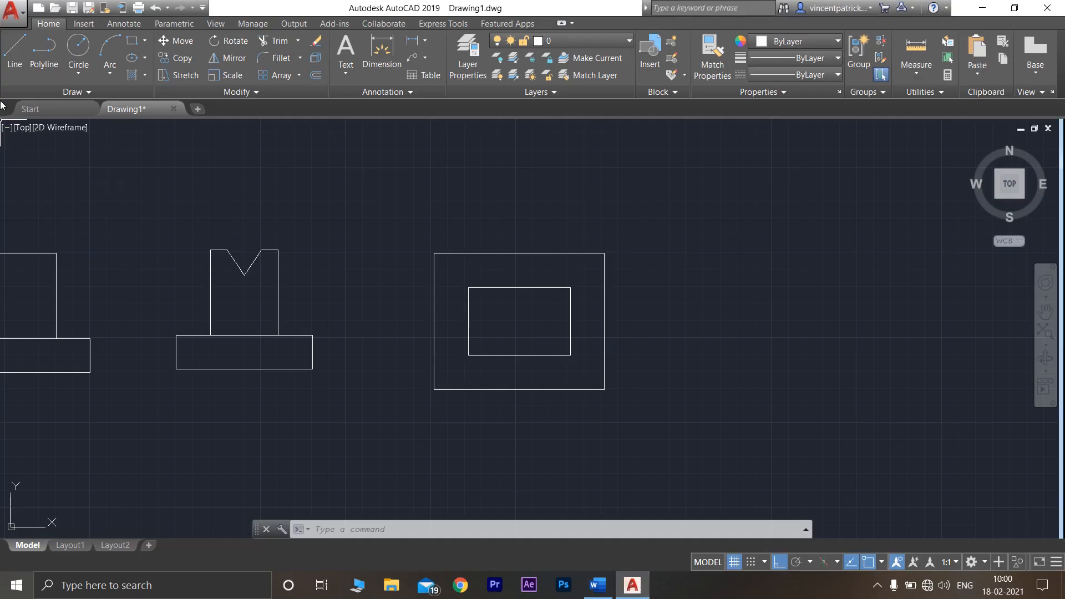
{"action": "left_click", "coordinate": [14, 53]}
{"action": "key", "text": "Escape"}
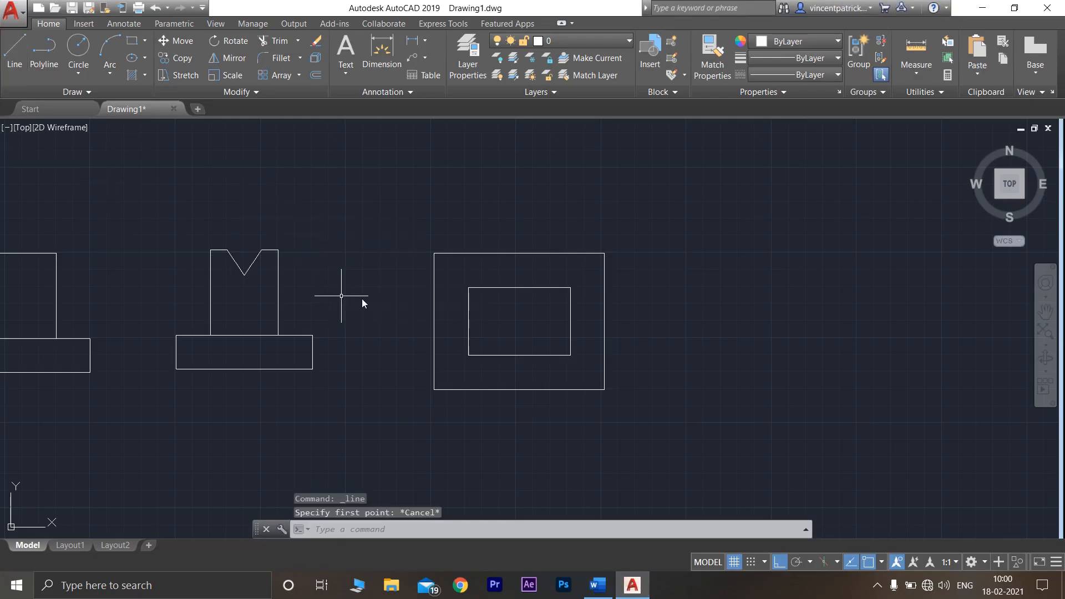
{"action": "left_click", "coordinate": [468, 320]}
{"action": "key", "text": "Delete"}
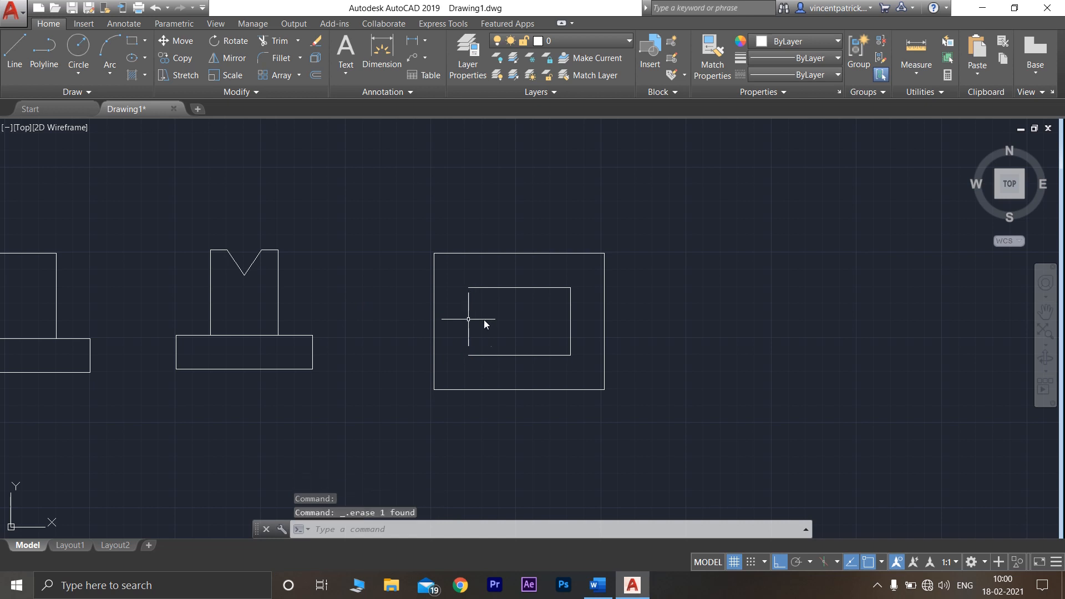
{"action": "left_click", "coordinate": [570, 326]}
{"action": "key", "text": "Delete"}
Draw the inner rectangle's left side in the top view as three consecutive 10-unit line segments downward from its upper-left corner
{"action": "left_click", "coordinate": [14, 53]}
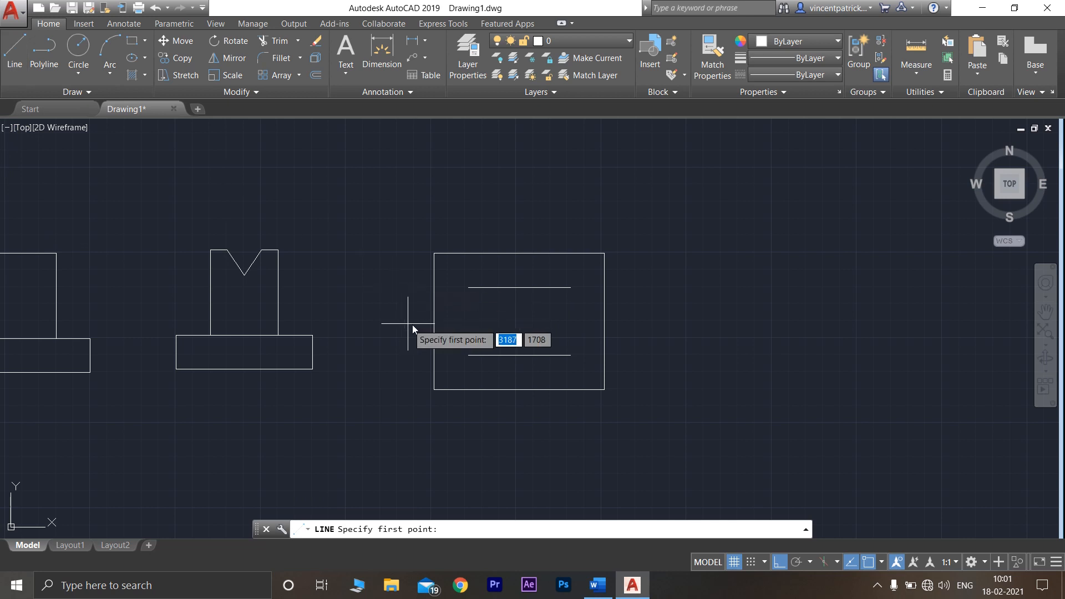
{"action": "left_click", "coordinate": [470, 289]}
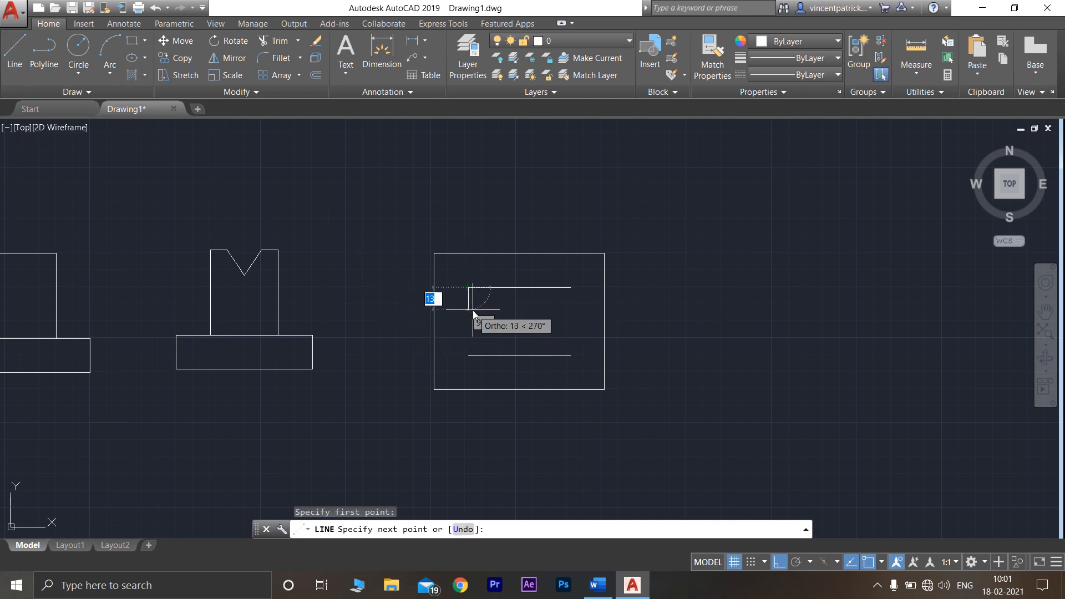
{"action": "type", "text": "10"}
{"action": "key", "text": "Return"}
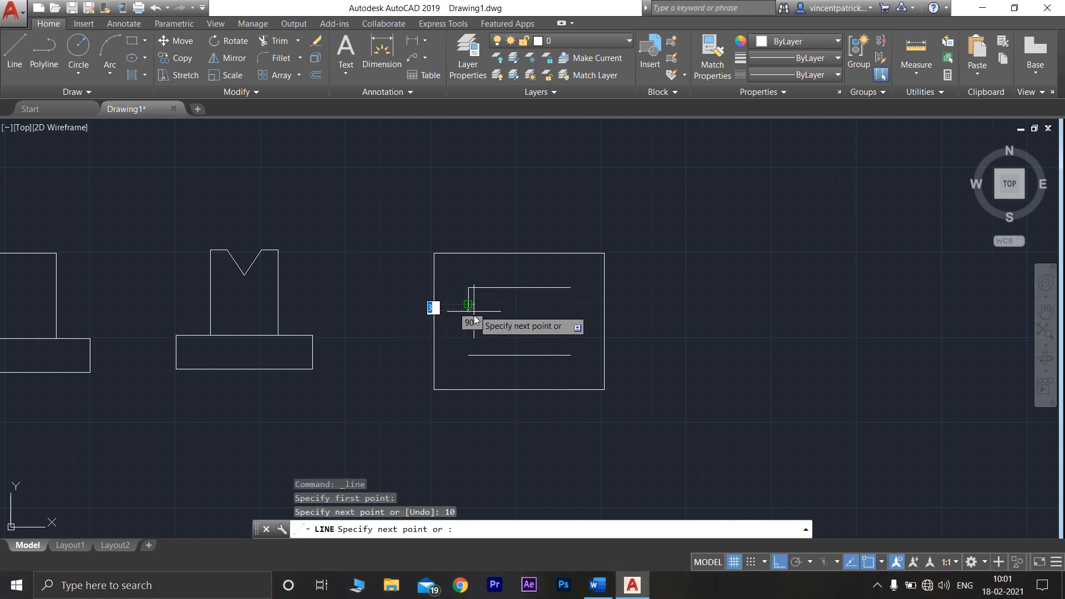
{"action": "type", "text": "10"}
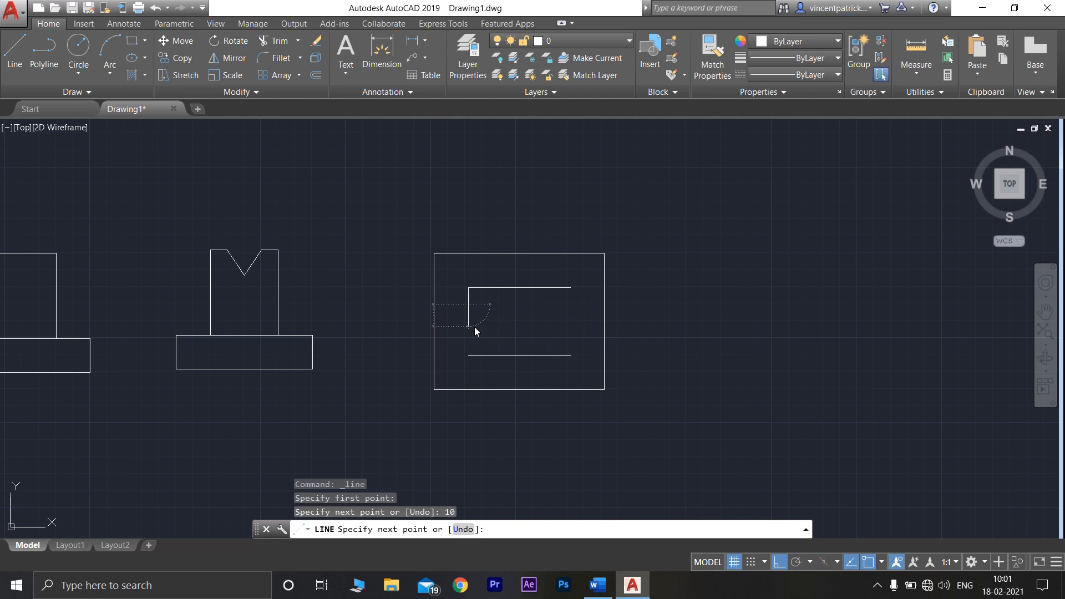
{"action": "key", "text": "Return"}
{"action": "type", "text": "1"}
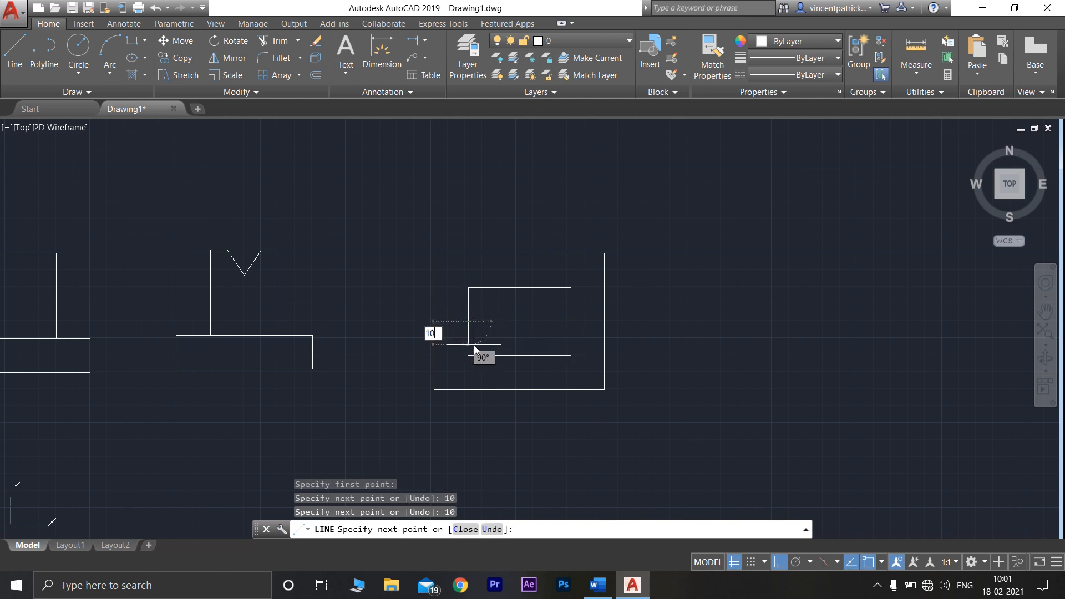
{"action": "type", "text": "0"}
{"action": "key", "text": "Return"}
{"action": "key", "text": "Return"}
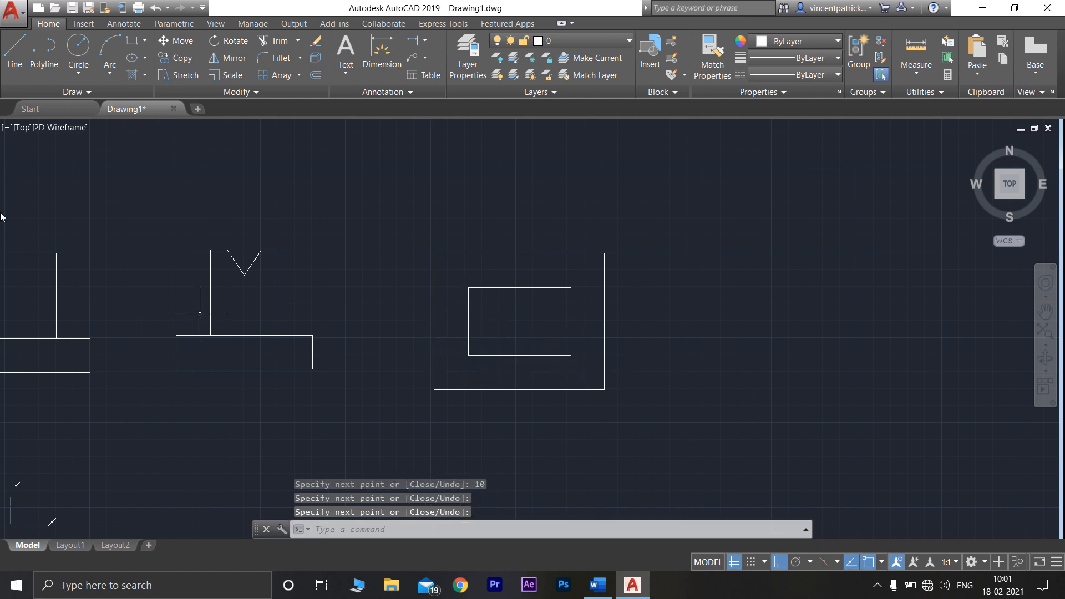
Draw the inner rectangle's right side as three consecutive 10-unit line segments downward from its upper-right corner
{"action": "left_click", "coordinate": [14, 50]}
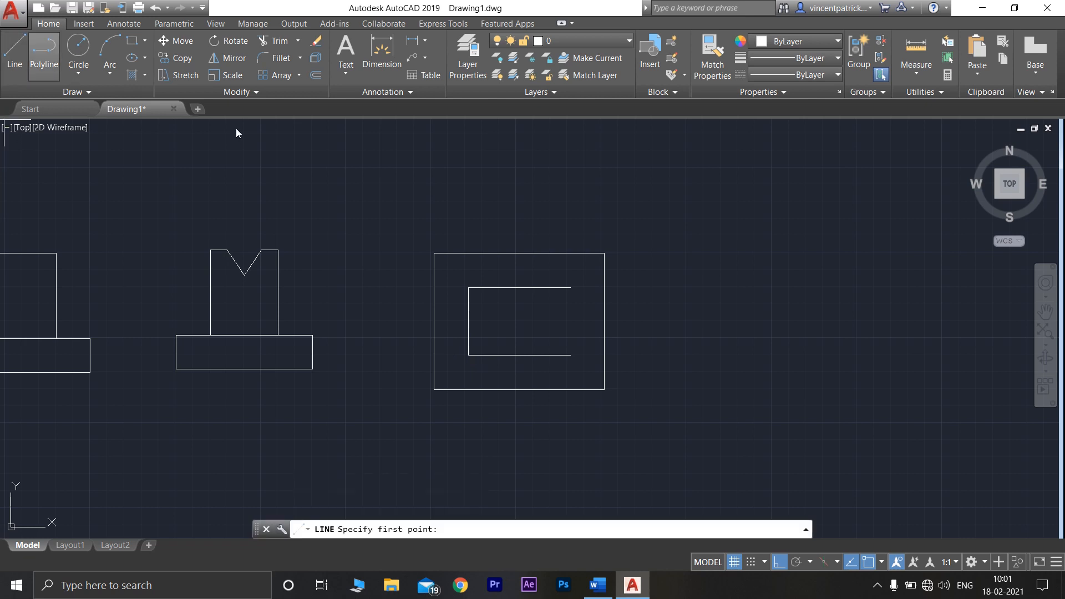
{"action": "left_click", "coordinate": [569, 294]}
{"action": "type", "text": "1"}
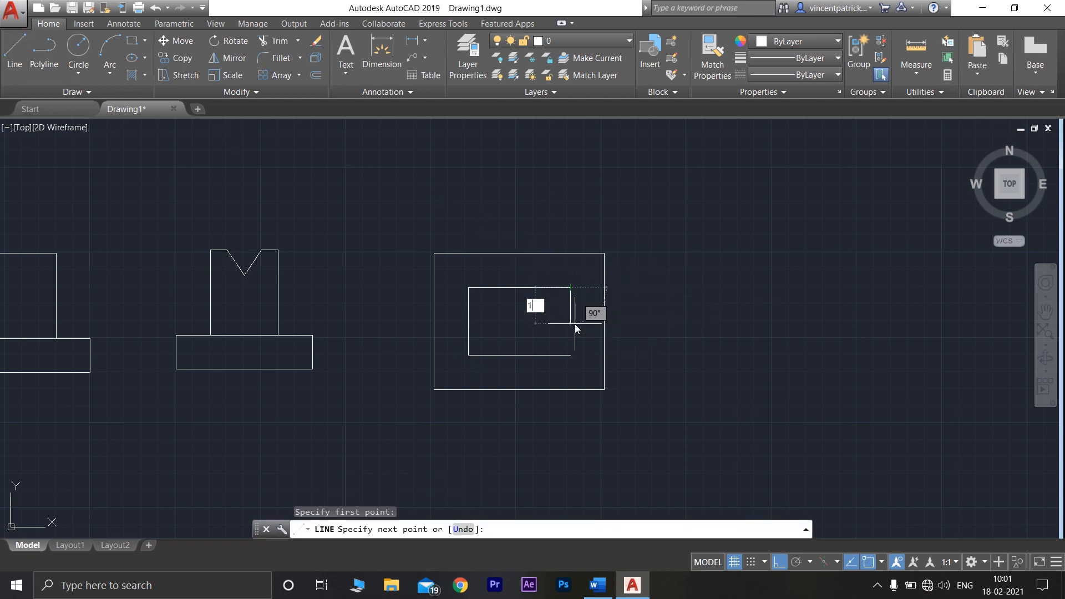
{"action": "type", "text": "0"}
{"action": "key", "text": "Return"}
{"action": "type", "text": "10"}
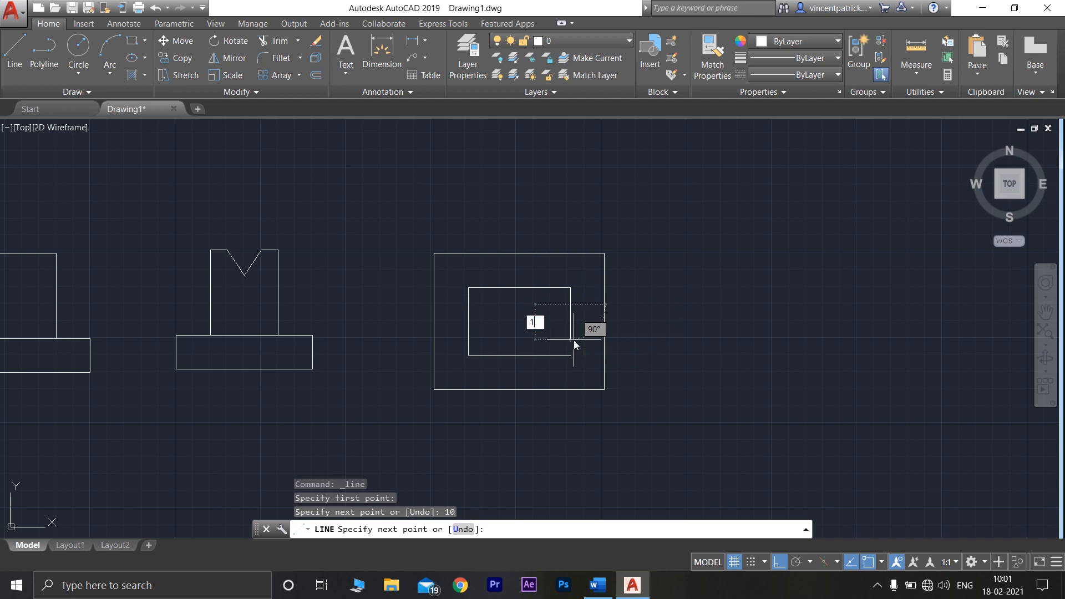
{"action": "key", "text": "Return"}
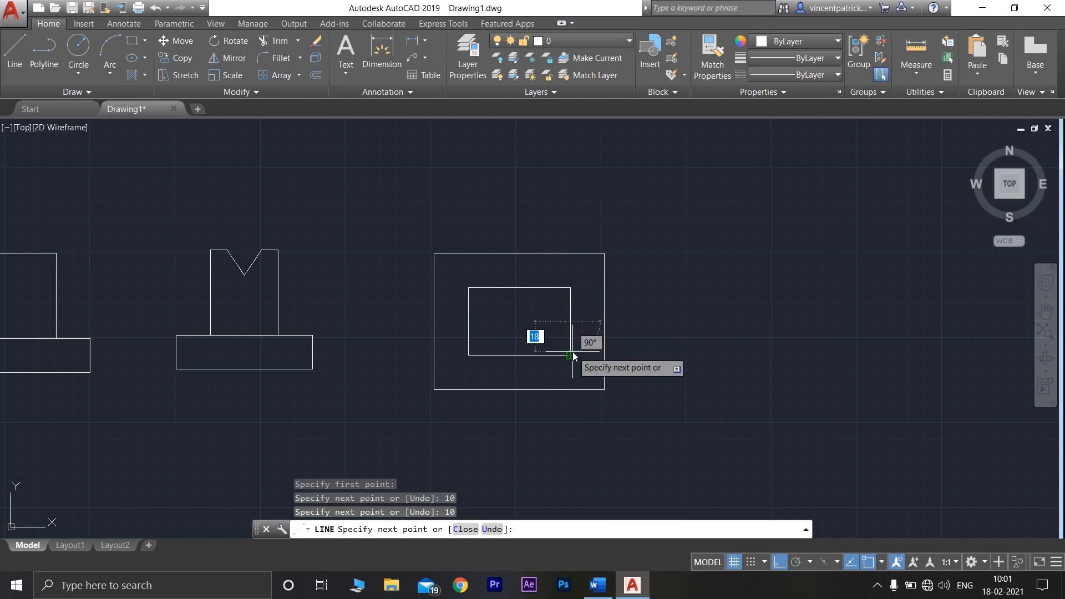
{"action": "type", "text": "10"}
{"action": "key", "text": "Return"}
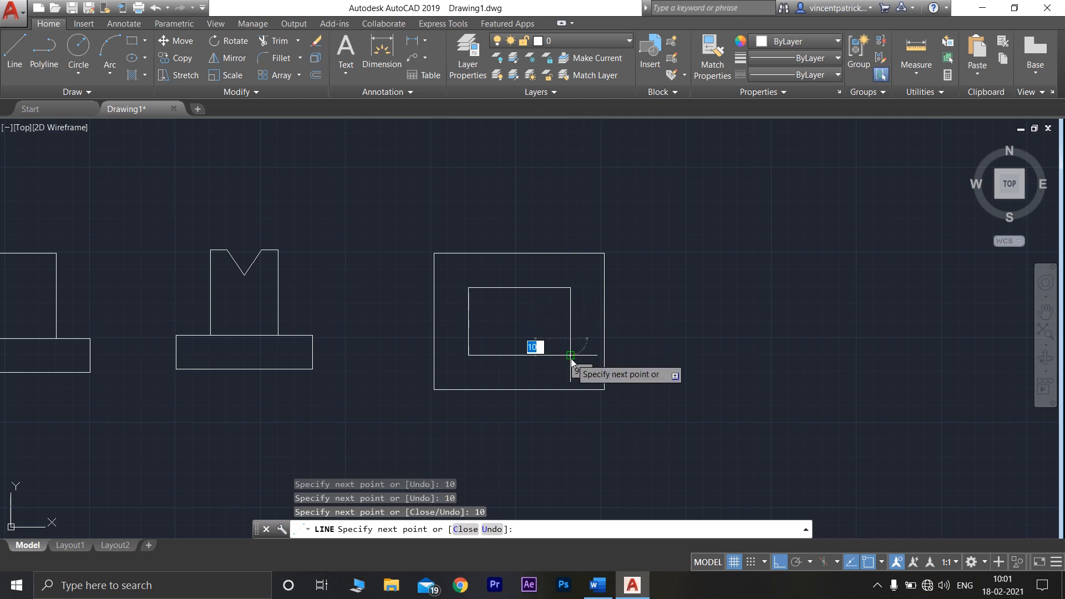
{"action": "key", "text": "Return"}
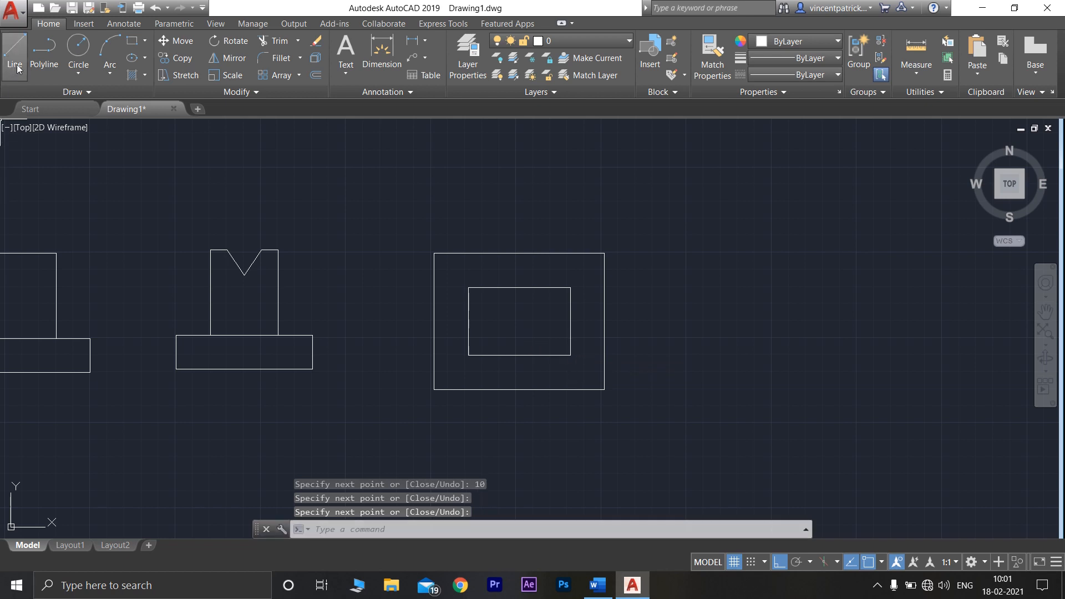
Draw three horizontal groove lines across the inner rectangle, joining the side segments' endpoints 10, 20 and 30 units below its upper edge
{"action": "left_click", "coordinate": [17, 69]}
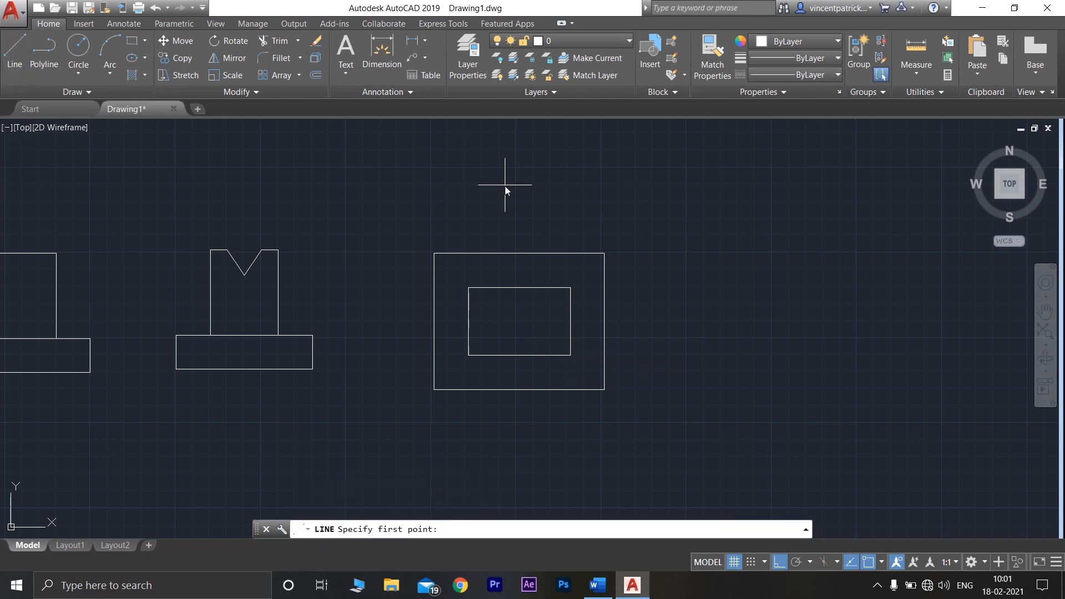
{"action": "left_click", "coordinate": [468, 306]}
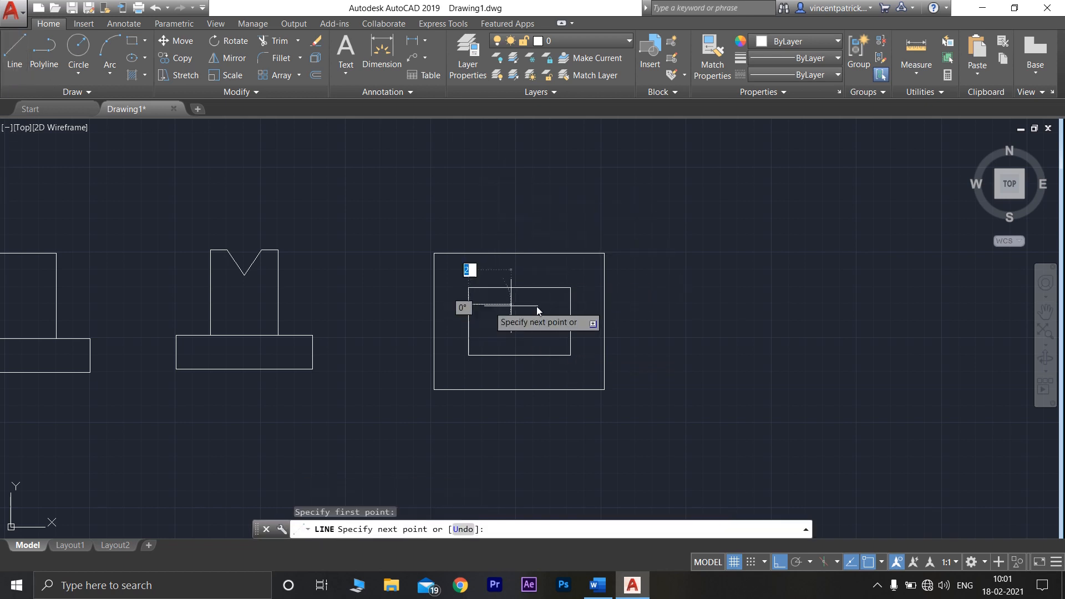
{"action": "left_click", "coordinate": [570, 306]}
{"action": "key", "text": "Return"}
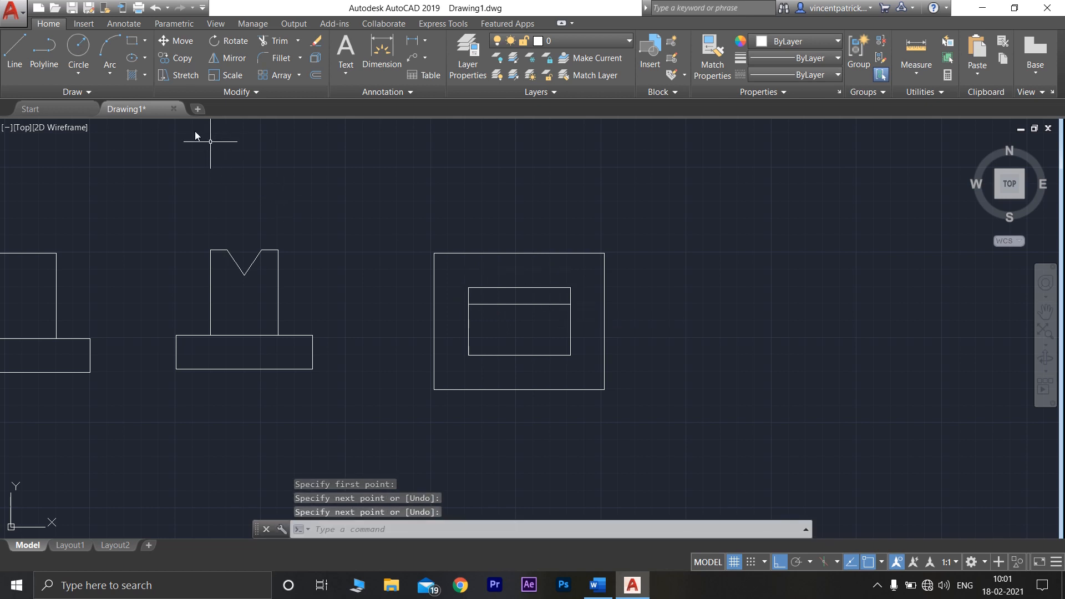
{"action": "left_click", "coordinate": [15, 53]}
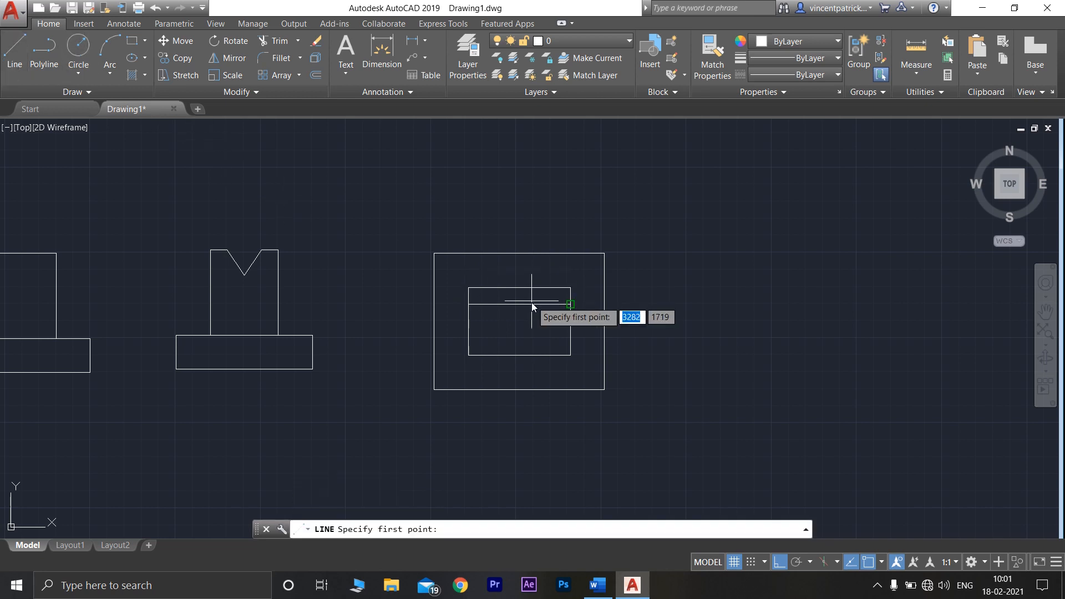
{"action": "left_click", "coordinate": [468, 322]}
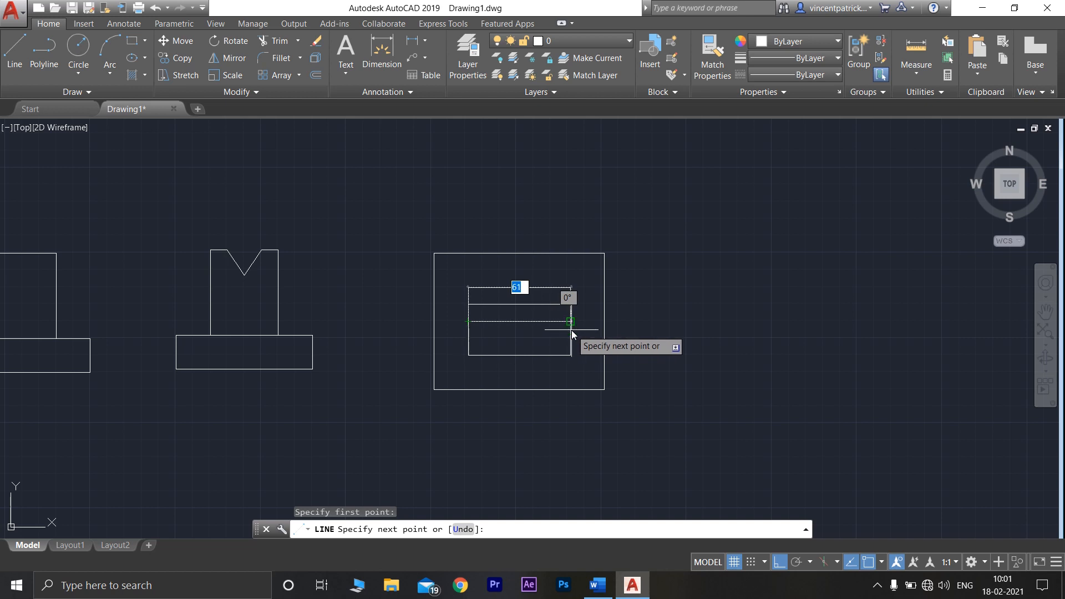
{"action": "left_click", "coordinate": [572, 332]}
{"action": "key", "text": "Return"}
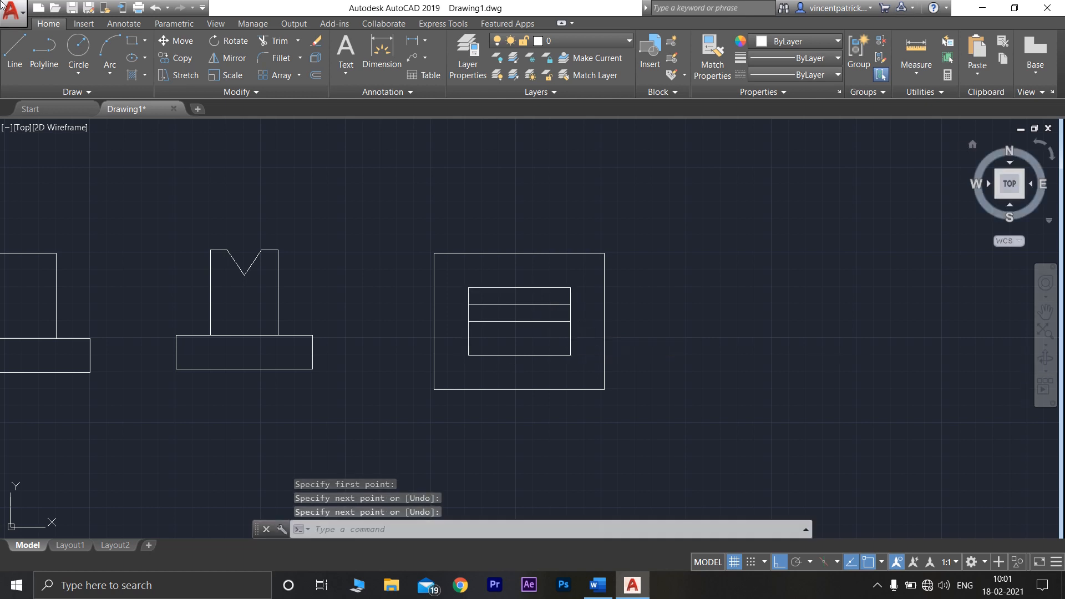
{"action": "left_click", "coordinate": [15, 53]}
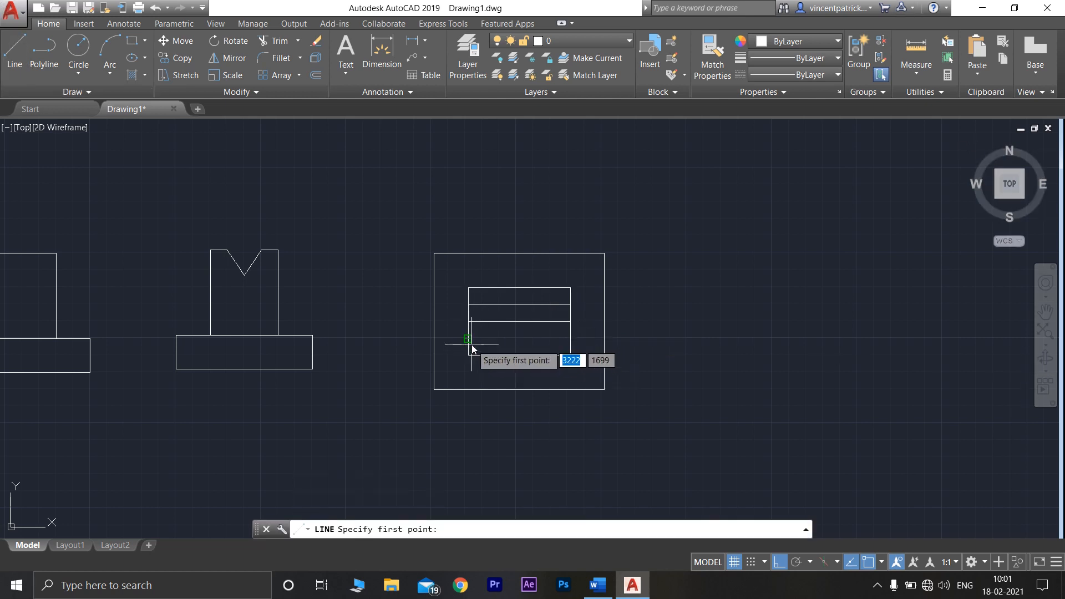
{"action": "left_click", "coordinate": [472, 348]}
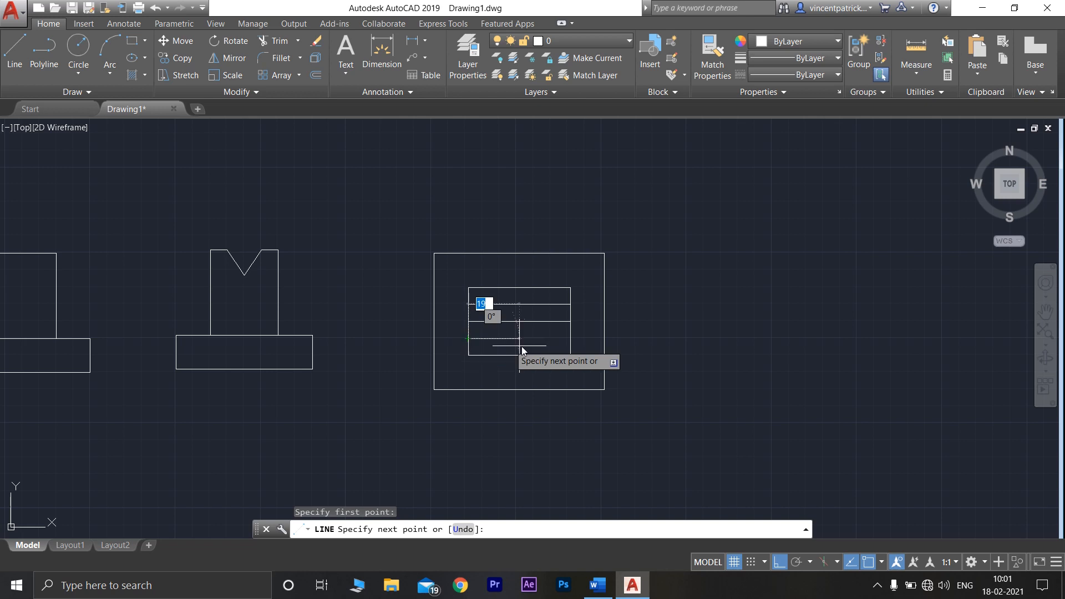
{"action": "left_click", "coordinate": [570, 340]}
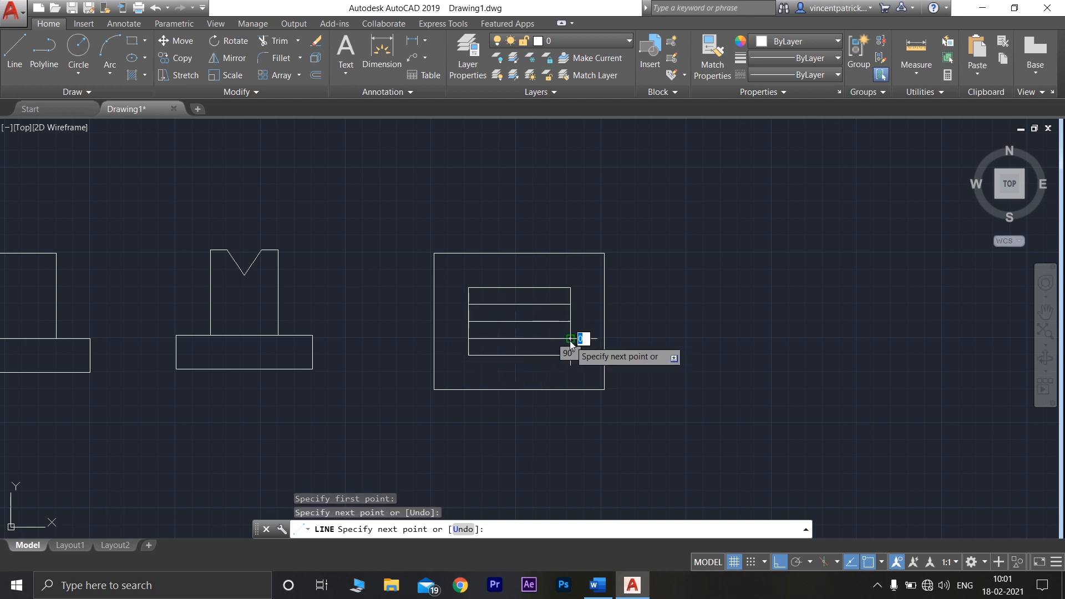
{"action": "key", "text": "Return"}
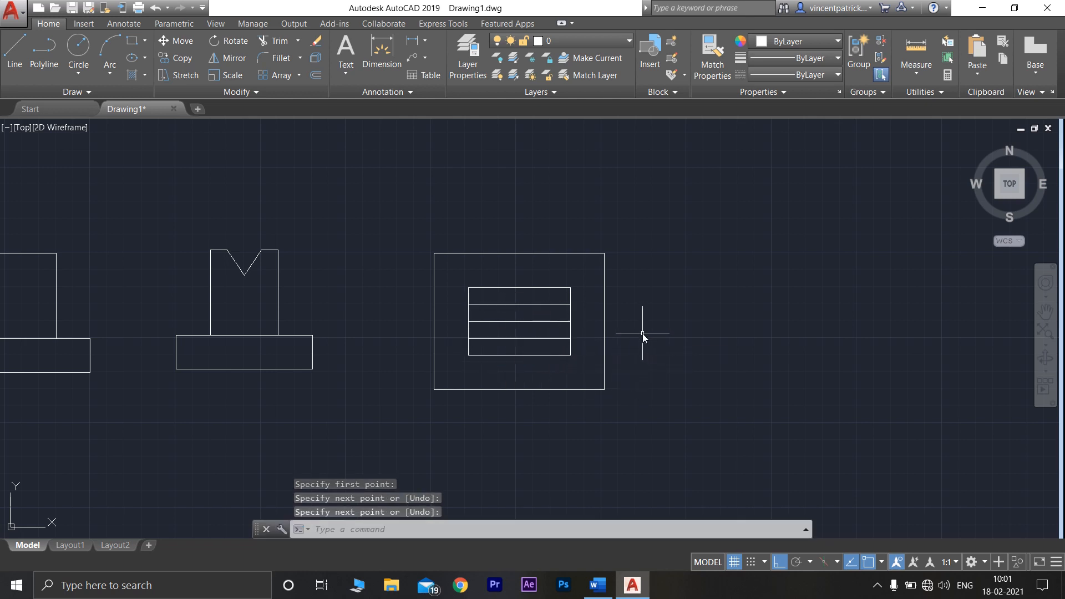
Review the front, side and top views of the block together
{"action": "scroll", "coordinate": [549, 342], "scroll_direction": "down", "scroll_amount": 1}
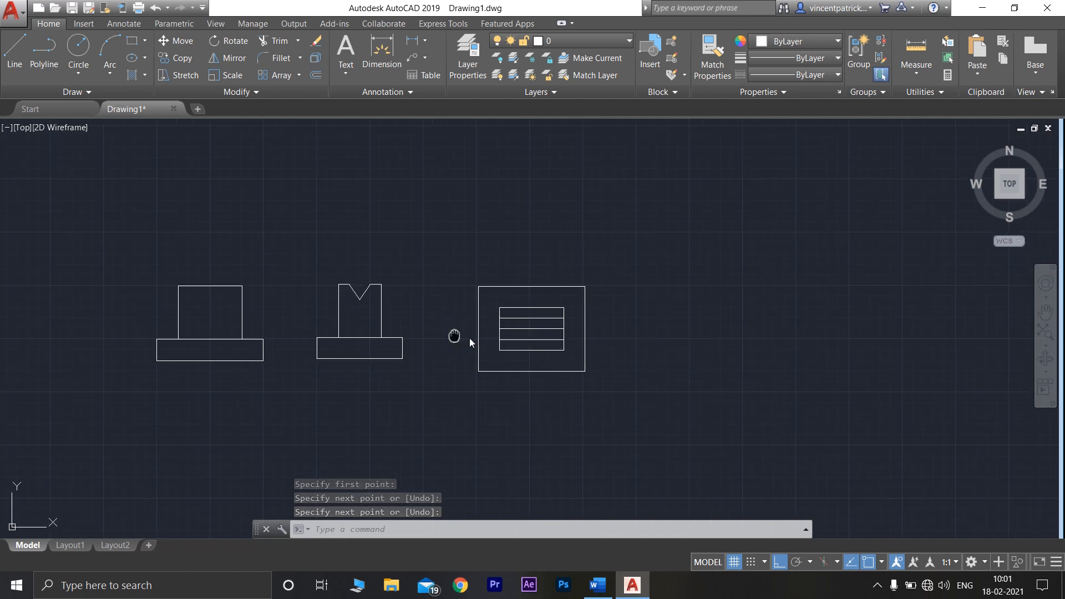
{"action": "middle_click_drag", "start_coordinate": [453, 335], "coordinate": [527, 335]}
{"action": "scroll", "coordinate": [563, 316], "scroll_direction": "up", "scroll_amount": 3}
{"action": "scroll", "coordinate": [454, 322], "scroll_direction": "down", "scroll_amount": 1}
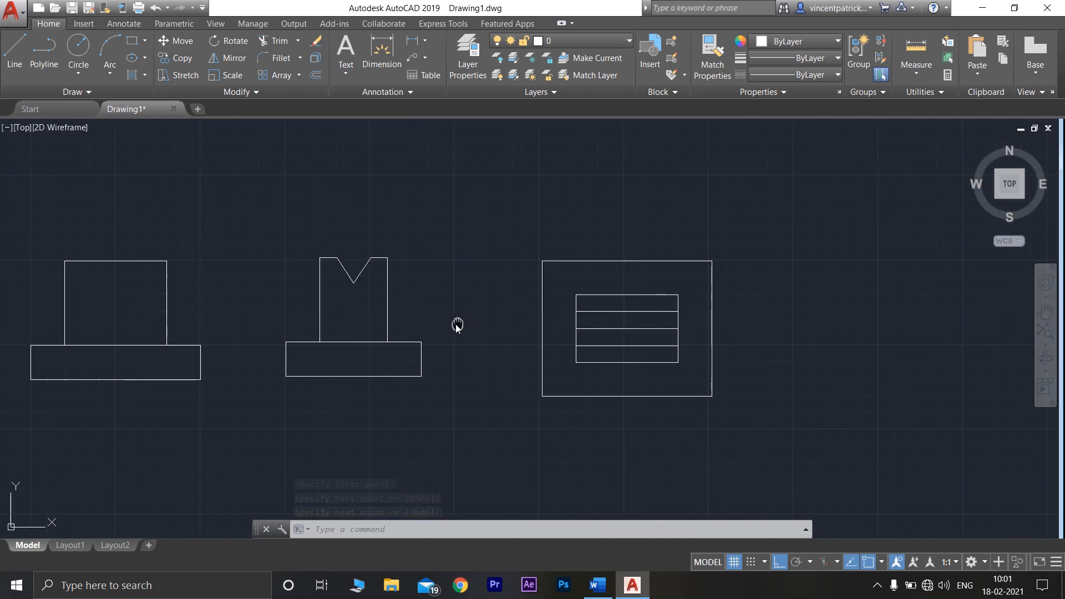
{"action": "middle_click_drag", "start_coordinate": [456, 326], "coordinate": [542, 299]}
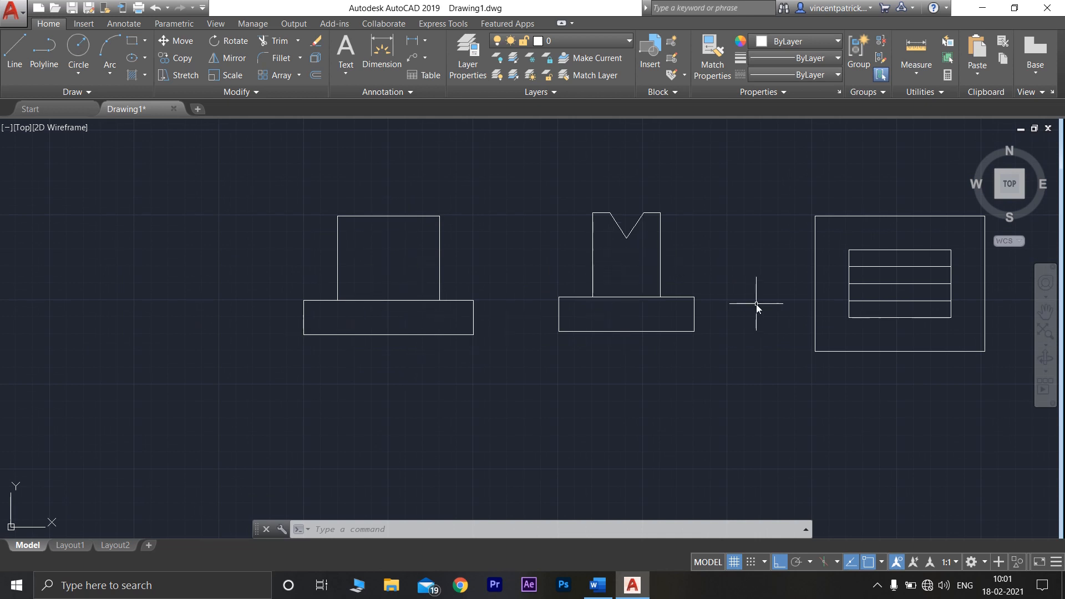
{"action": "scroll", "coordinate": [770, 249], "scroll_direction": "down", "scroll_amount": 2}
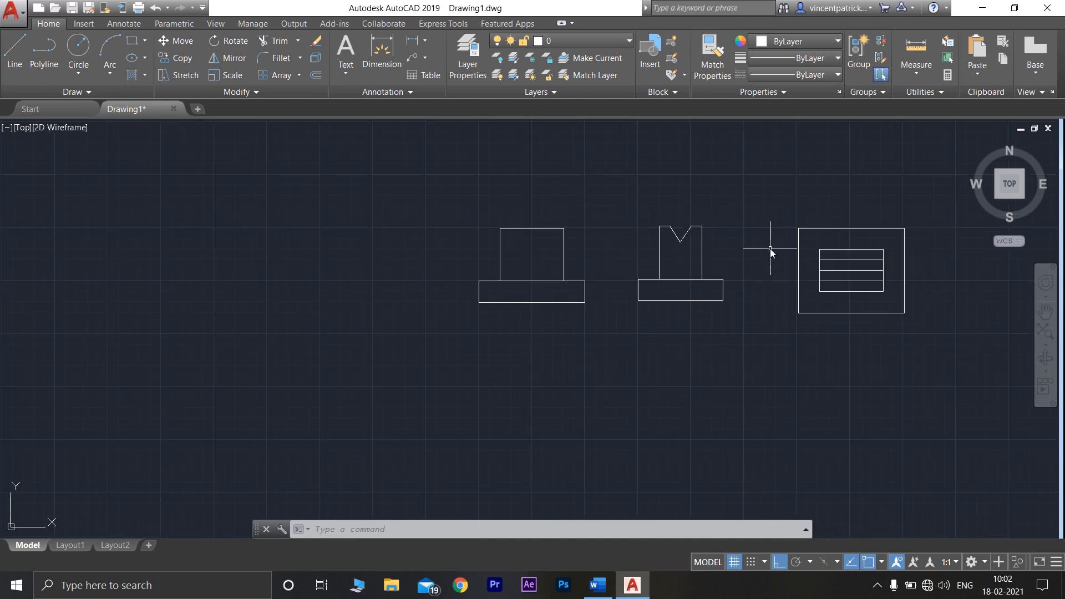
{"action": "middle_click_drag", "start_coordinate": [769, 247], "coordinate": [673, 291]}
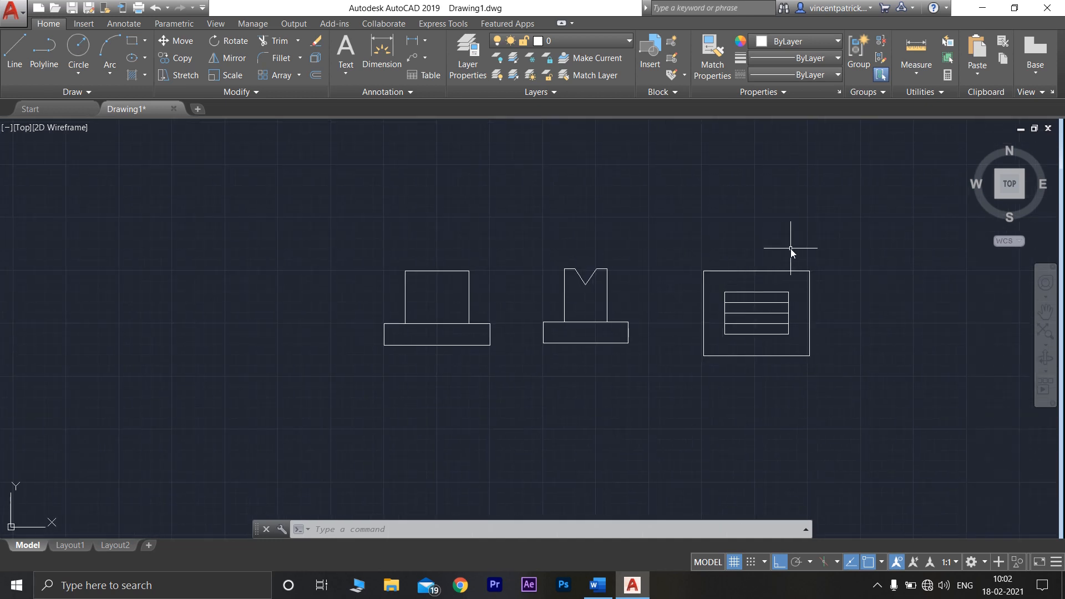